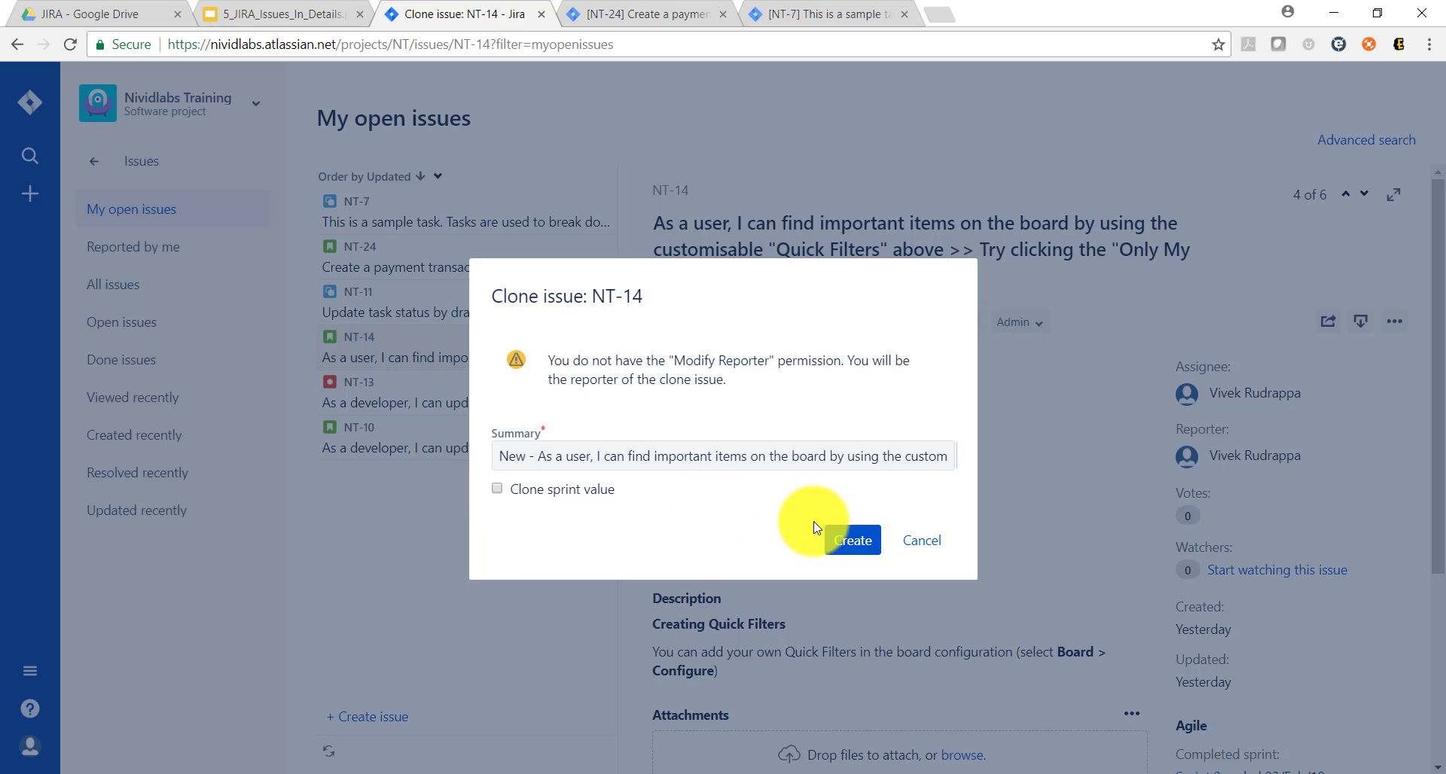
Step: Create the clone of issue NT-14 and review the new issue's key and issue links
click(851, 540)
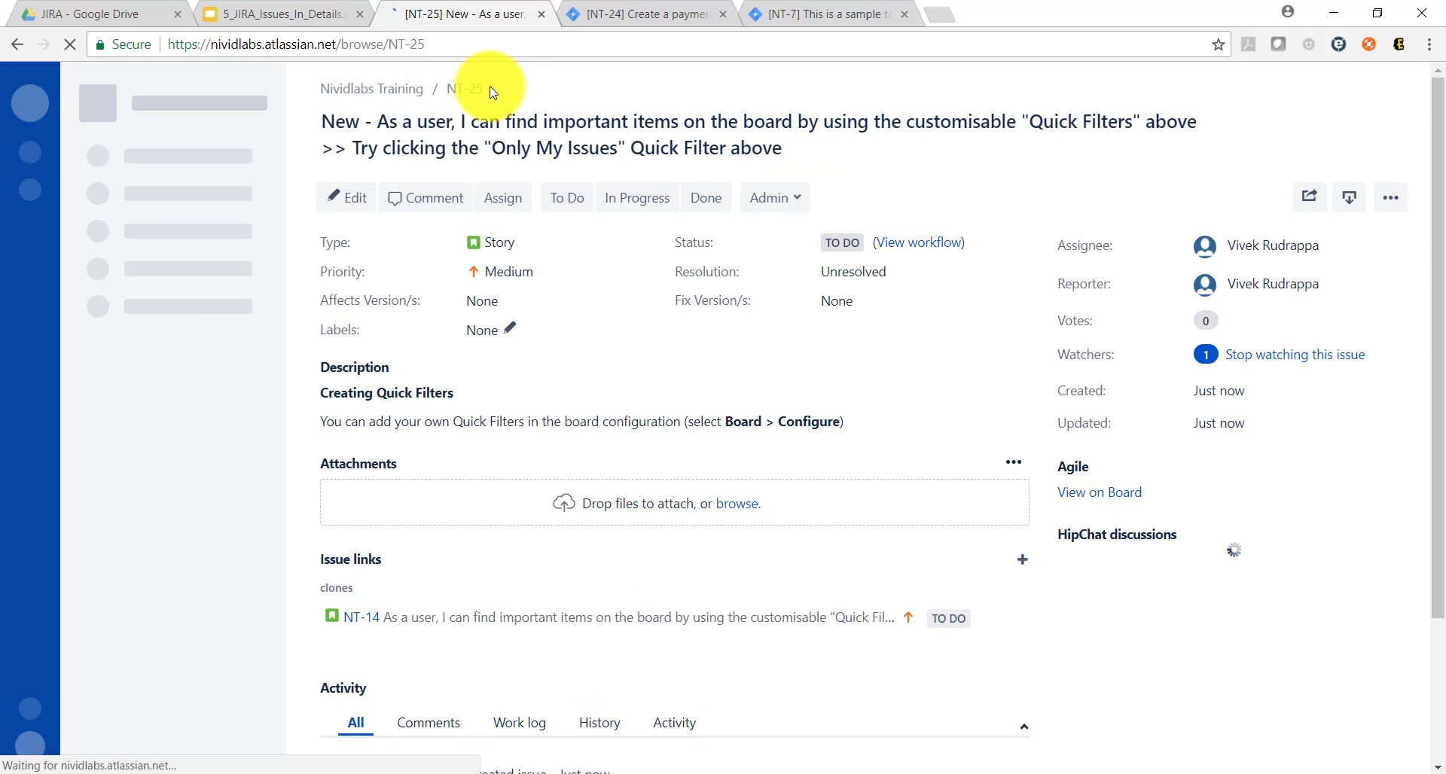
drag(491, 90, 443, 92)
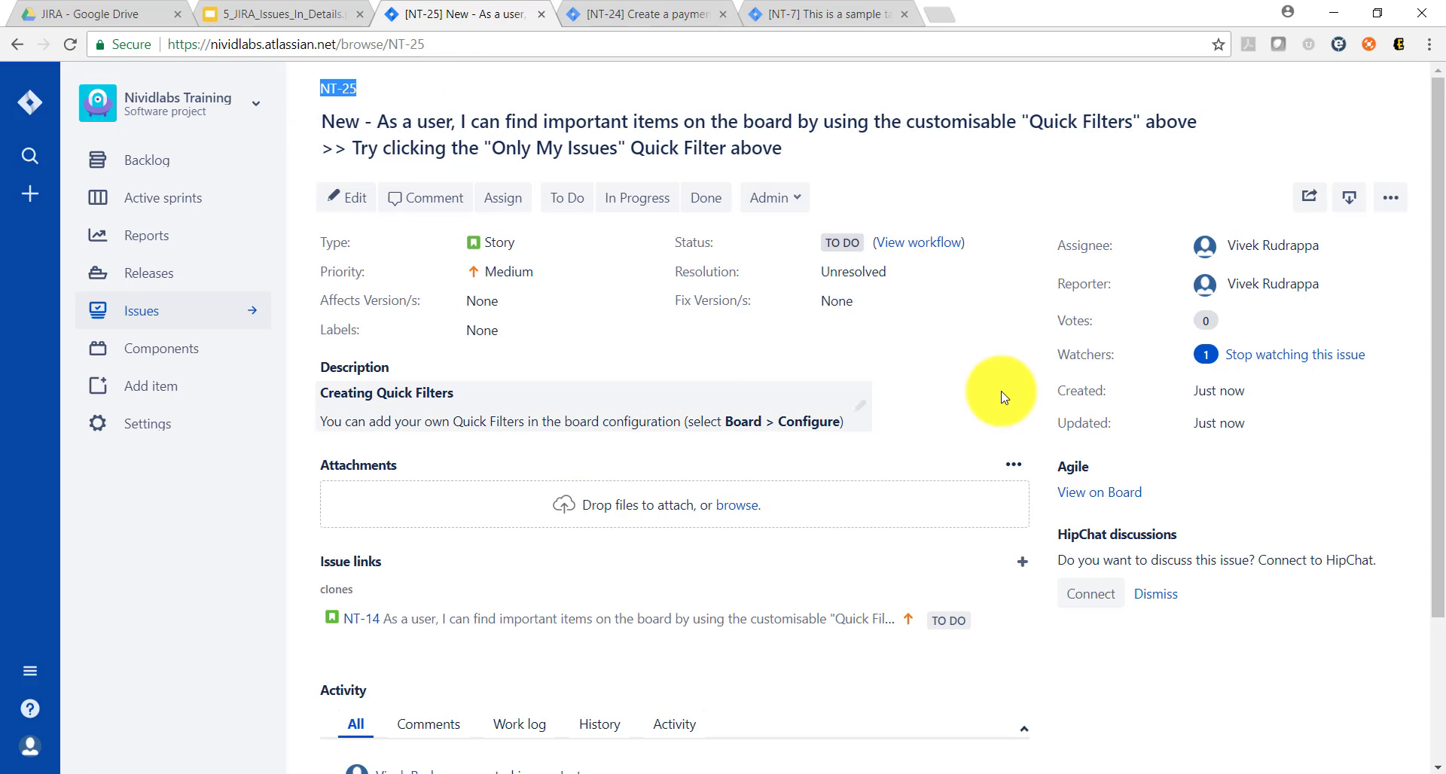
scroll(1006, 397, down, 3)
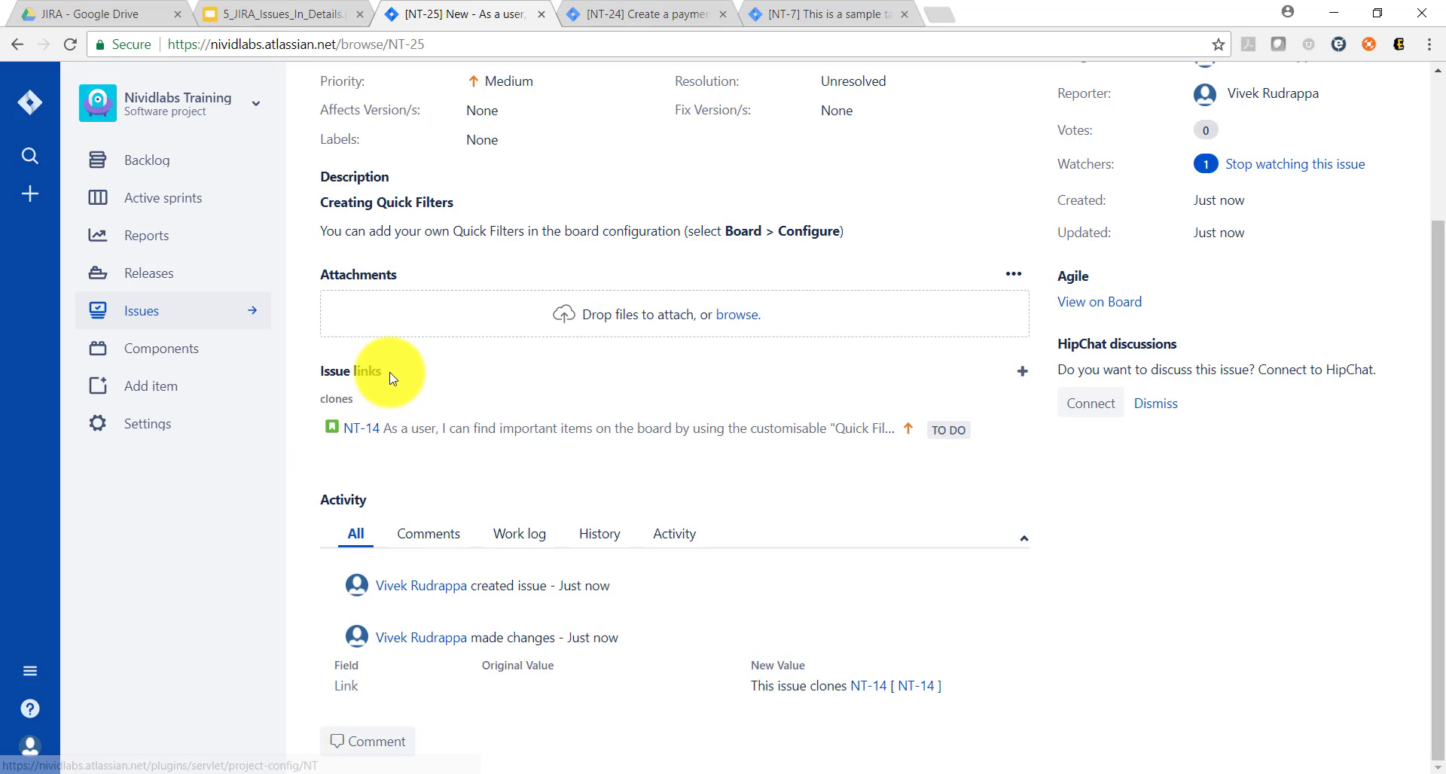
drag(384, 371, 323, 379)
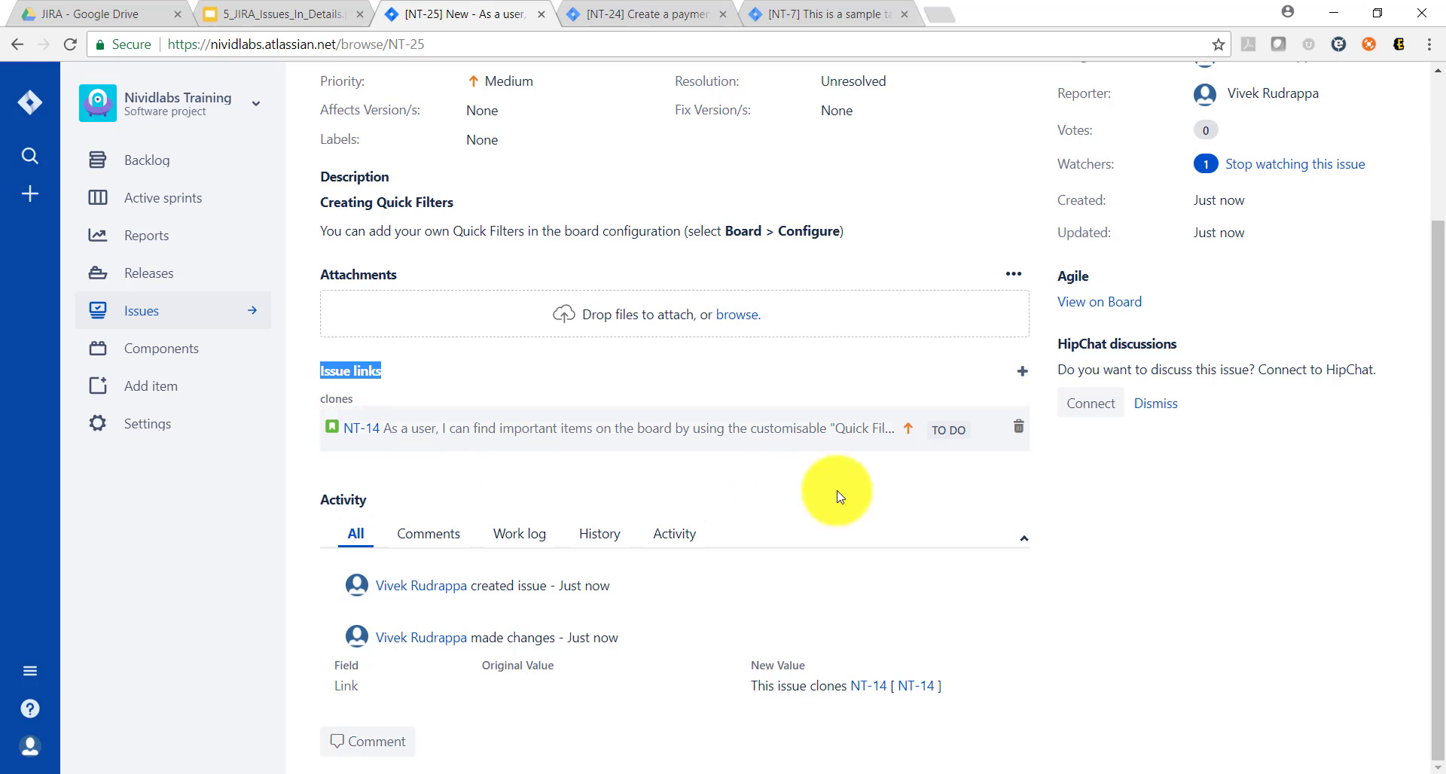
Step: Delete the "clones NT-14" link from issue NT-25
click(1020, 435)
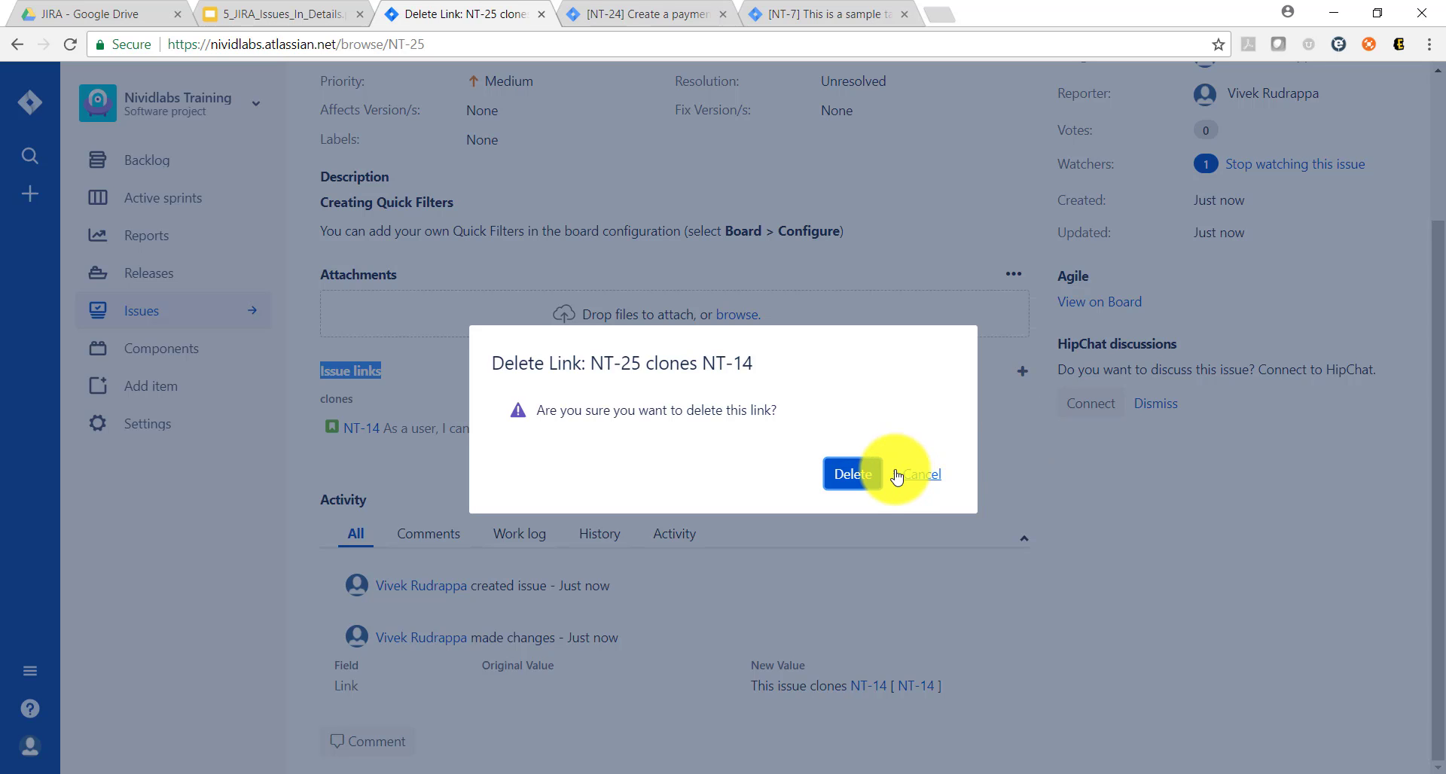
click(853, 475)
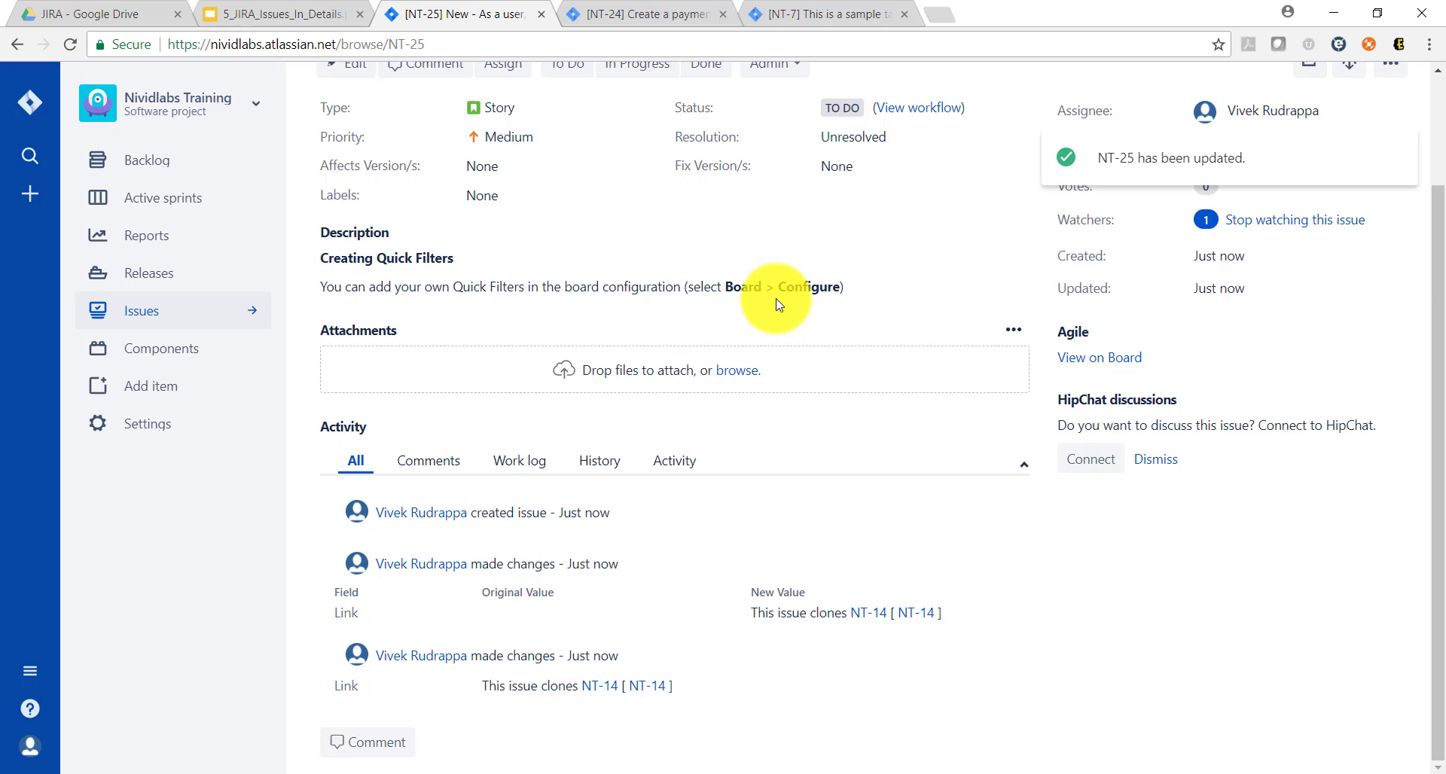
scroll(778, 303, up, 2)
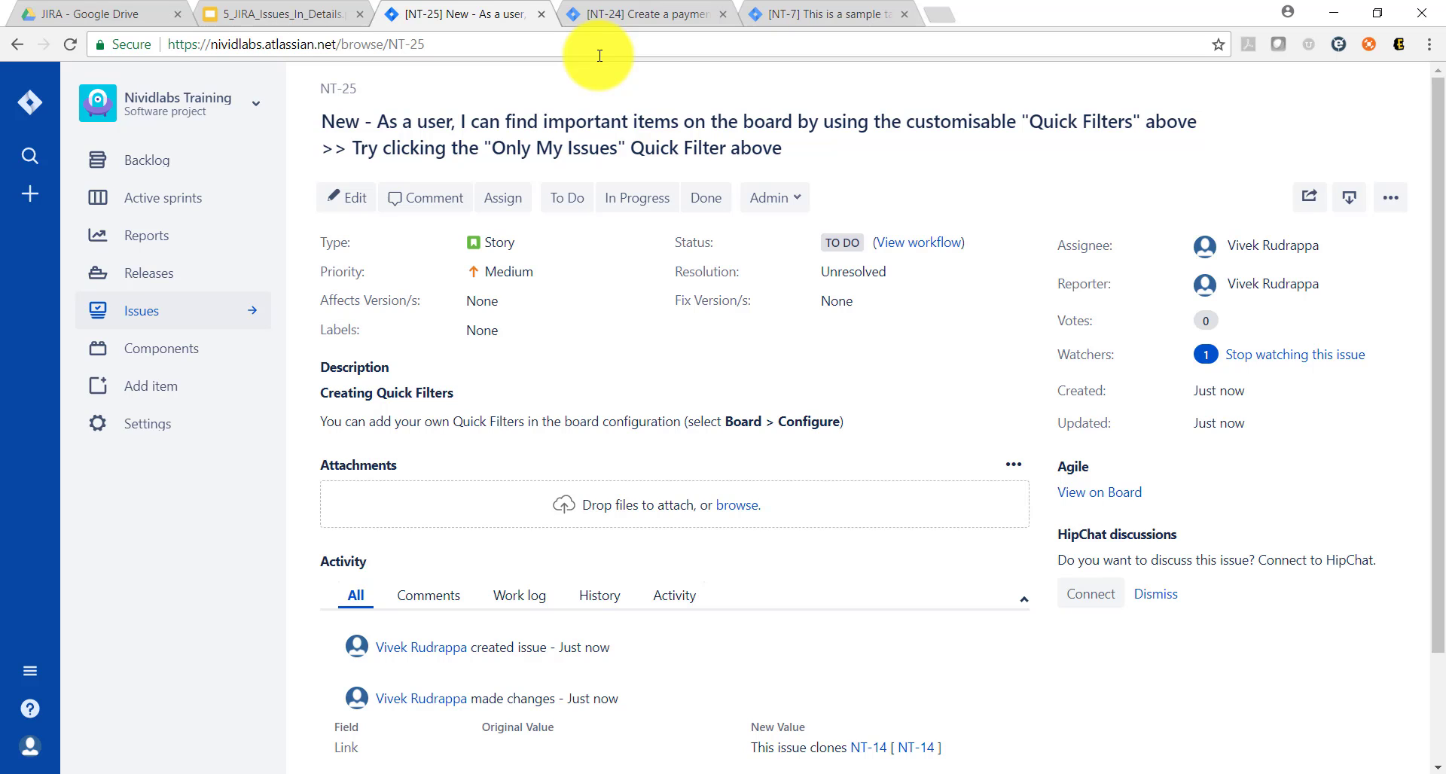
Step: Check the session topics slide in the presentation, return to issue NT-25 and open its Link dialog
click(315, 16)
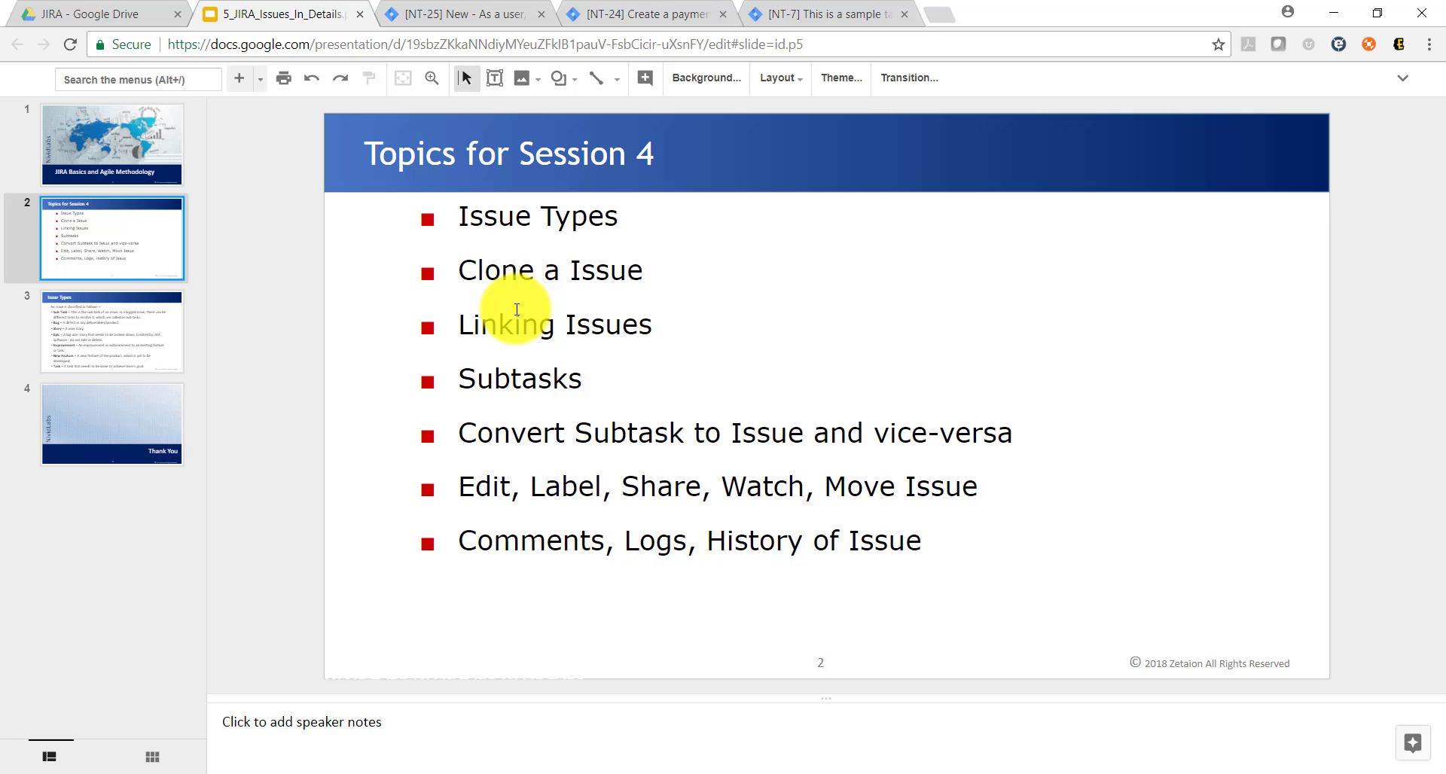
click(467, 14)
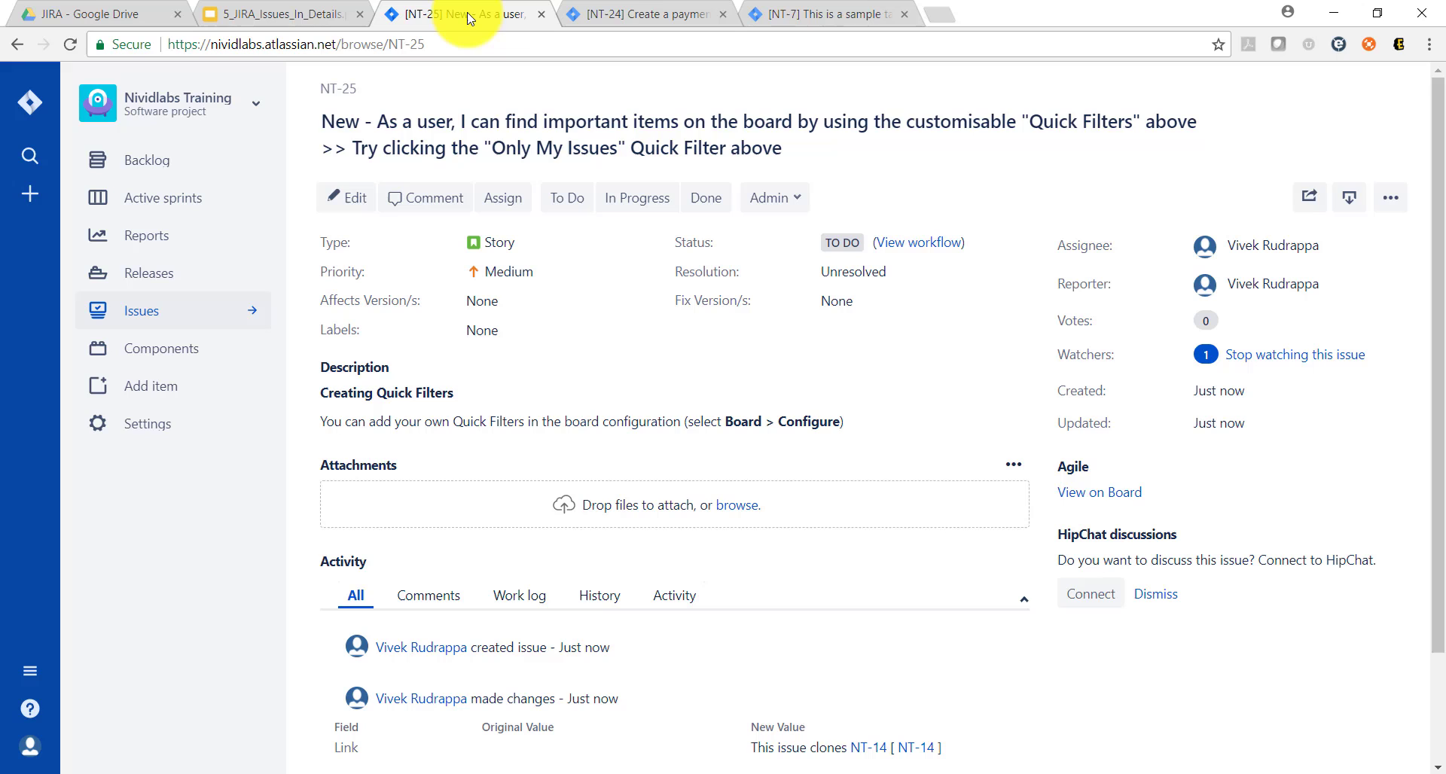
click(1389, 202)
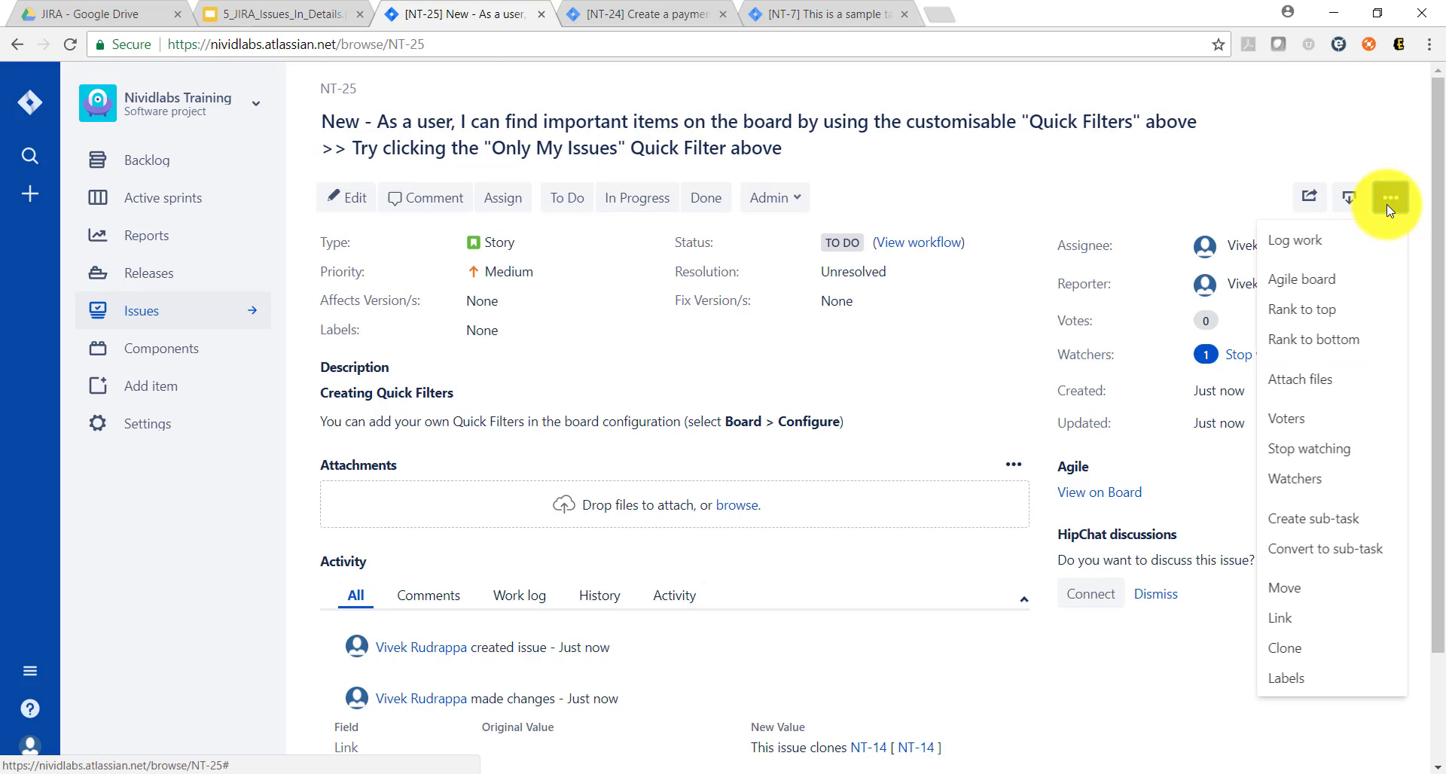
click(1305, 617)
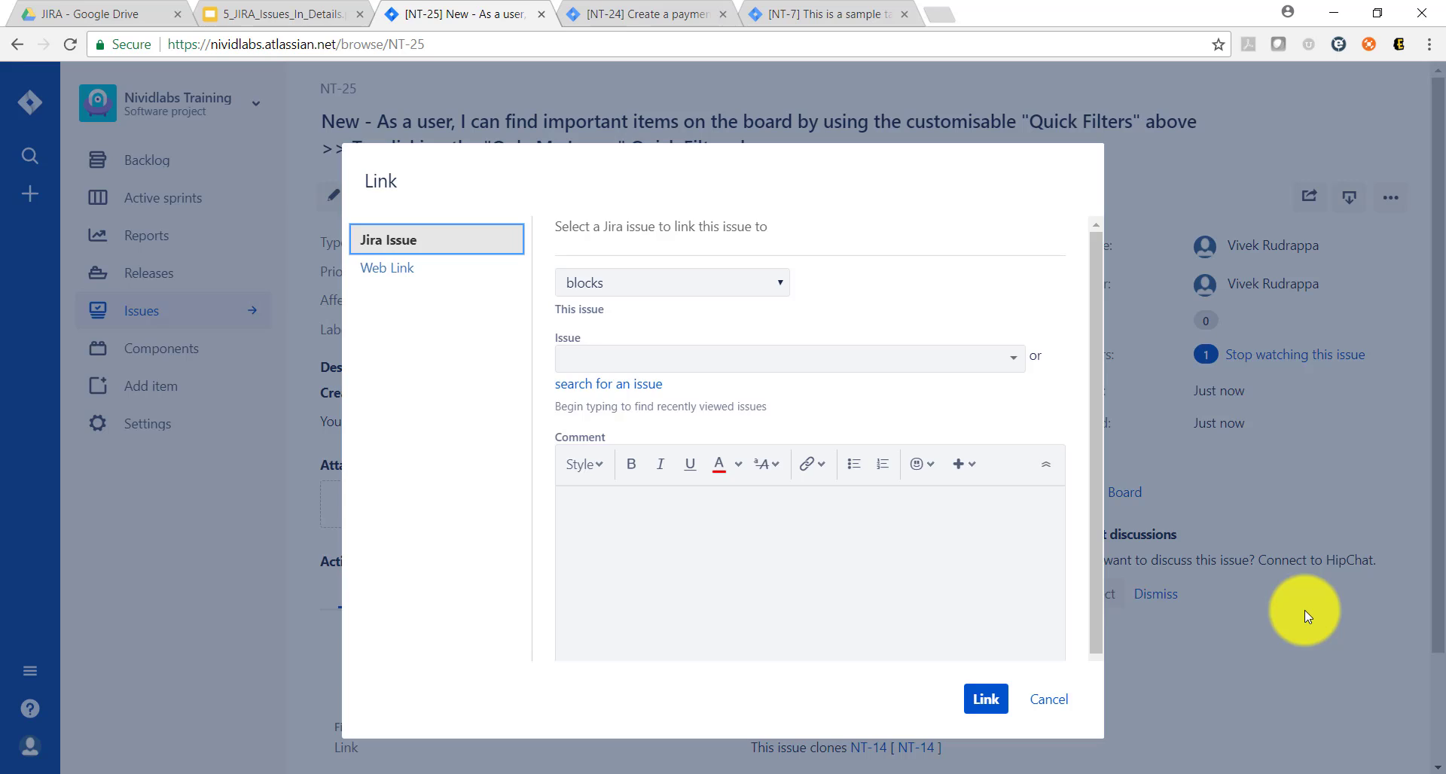
click(771, 284)
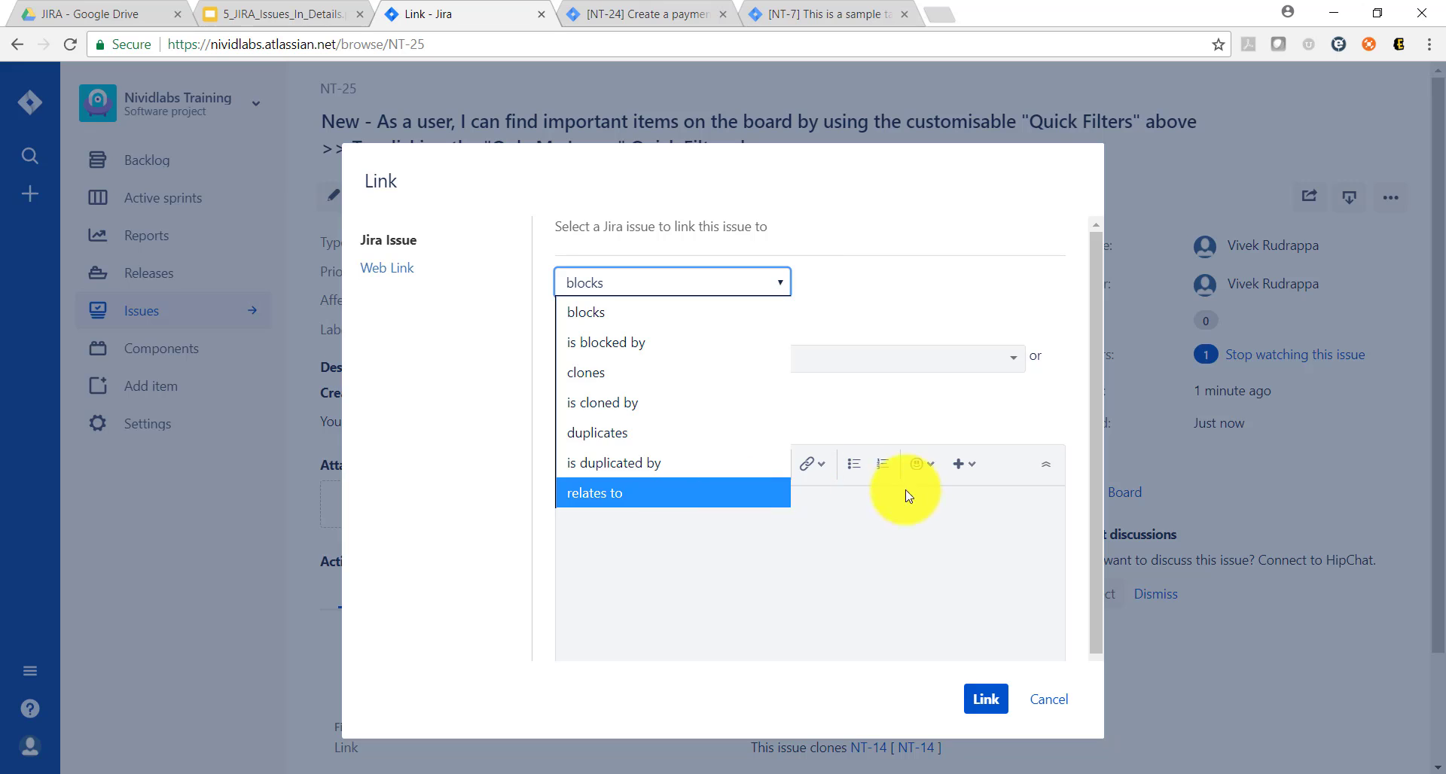
click(928, 355)
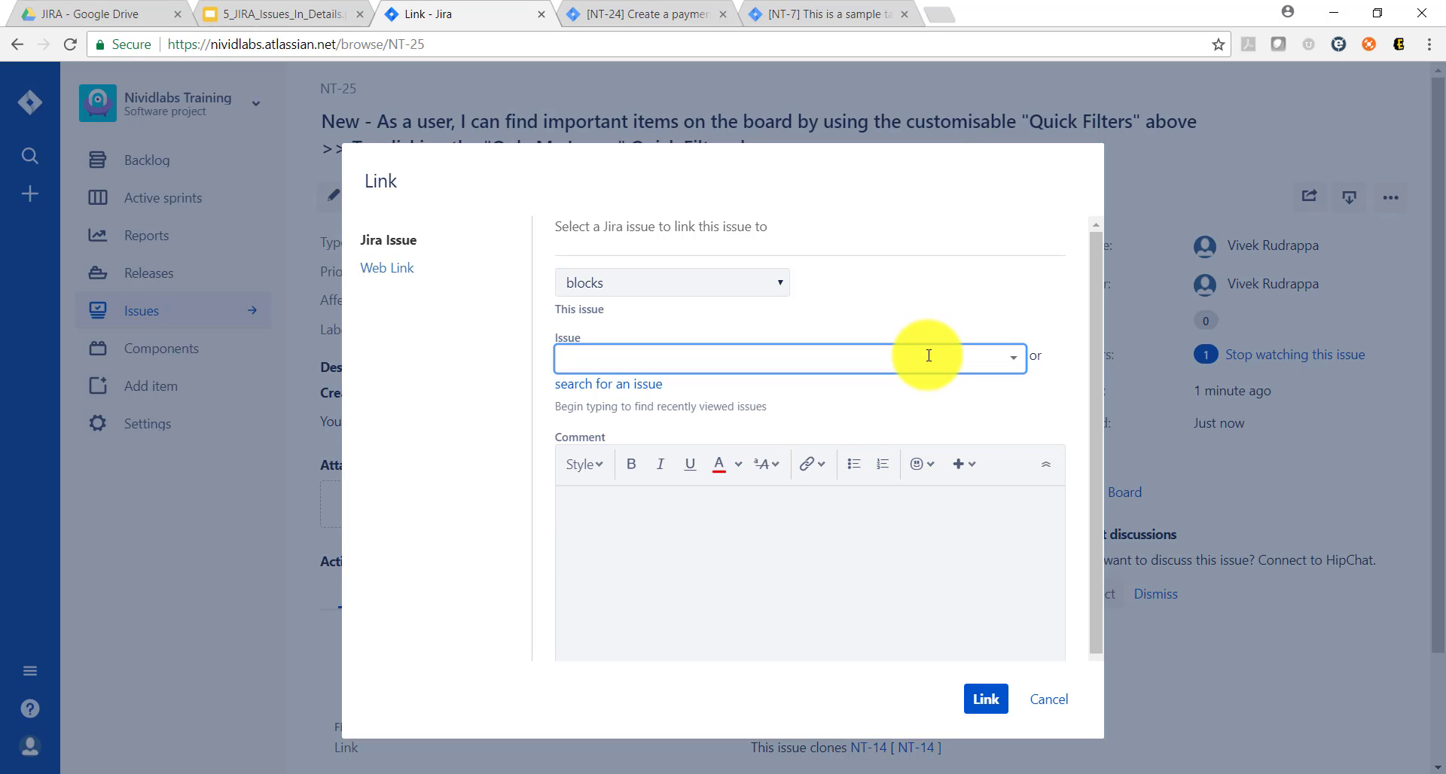
text(NT)
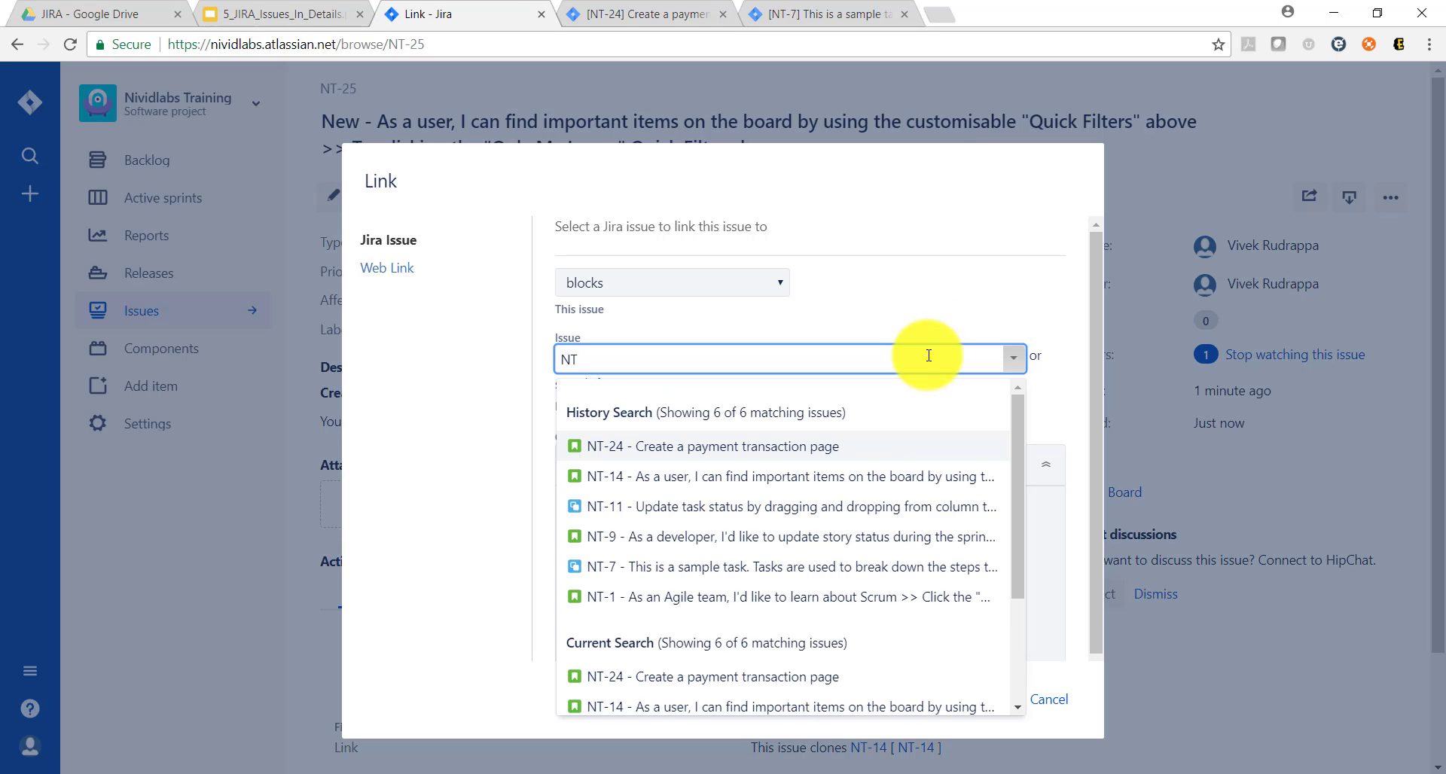
click(807, 449)
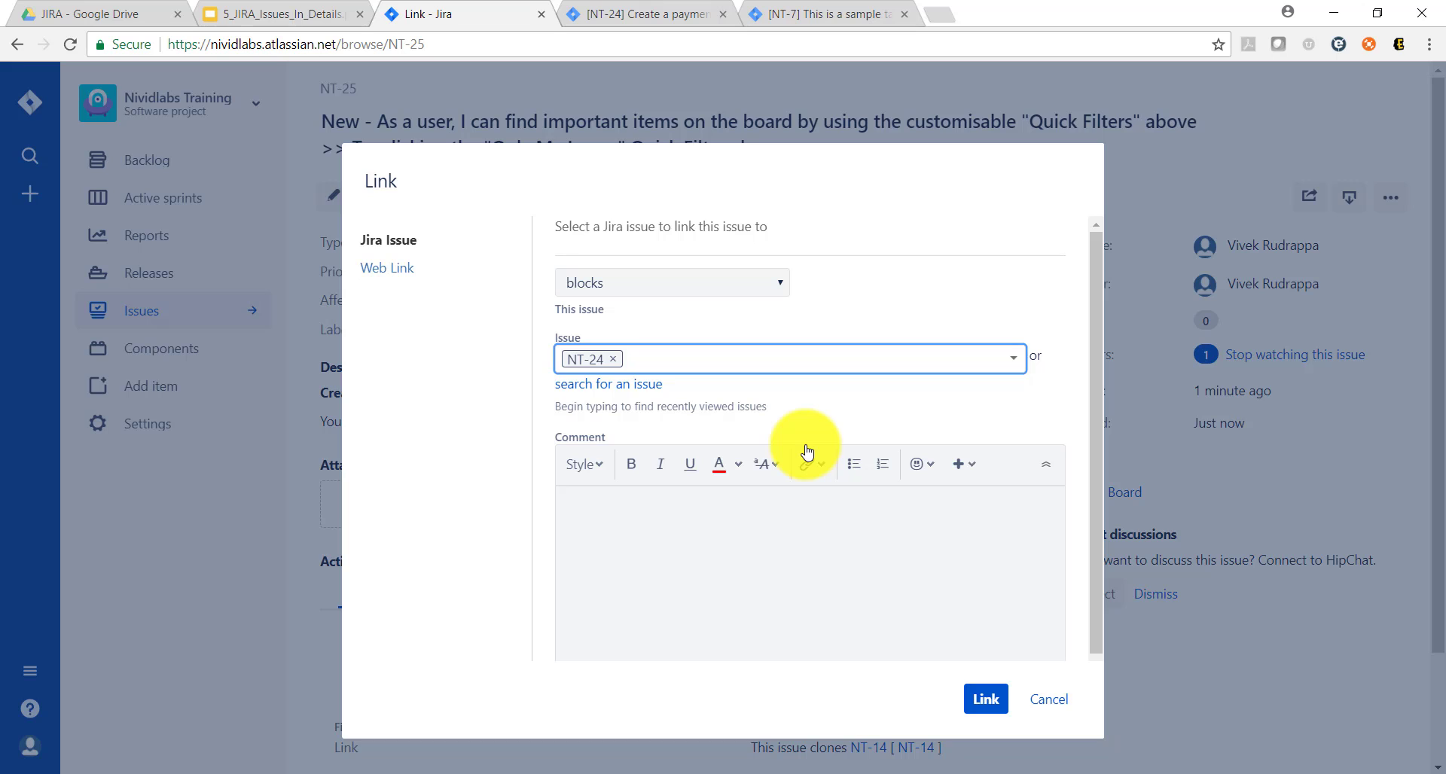
click(915, 563)
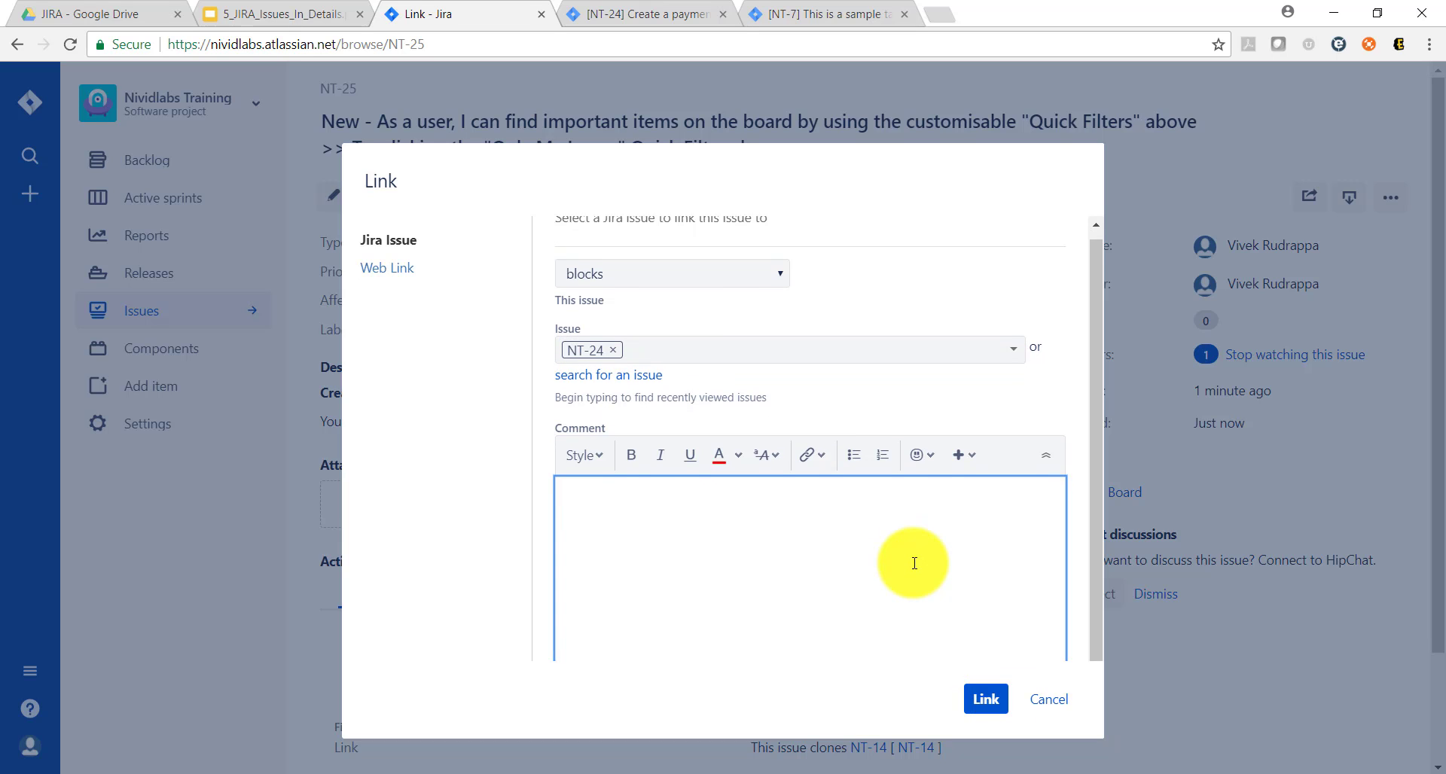
click(986, 700)
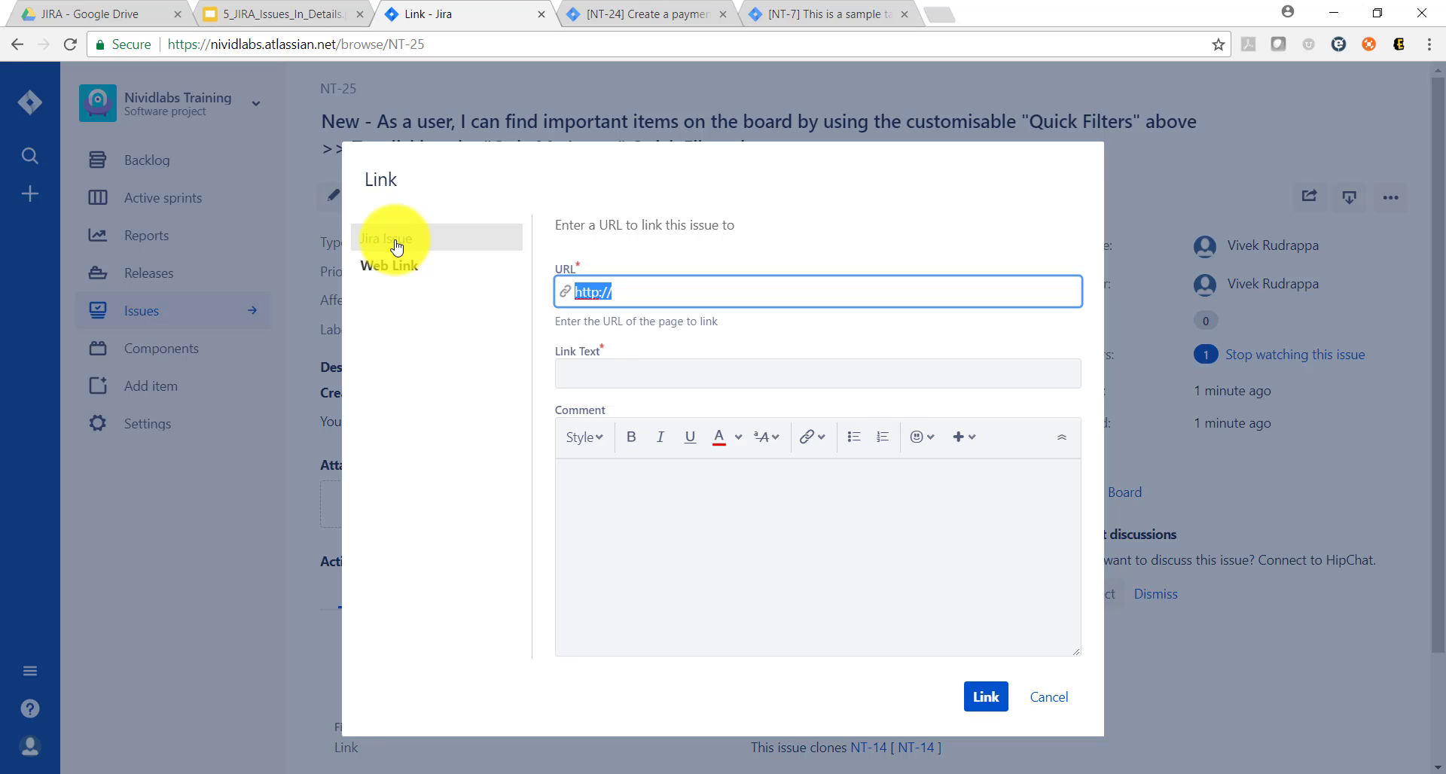
Step: Link NT-25 to the Jira issue NT-24, "Create a payment transaction page", using the "blocks" relationship
click(397, 247)
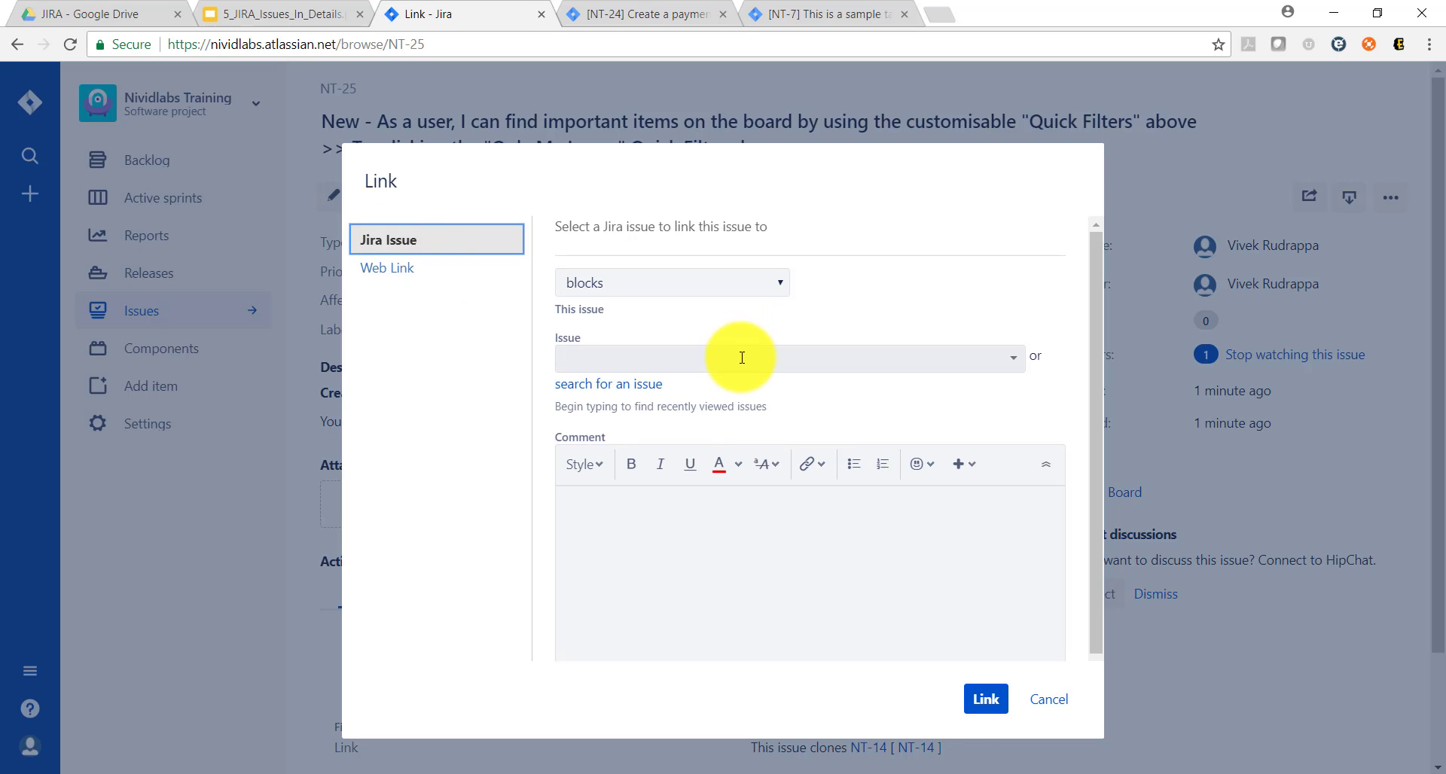
click(741, 360)
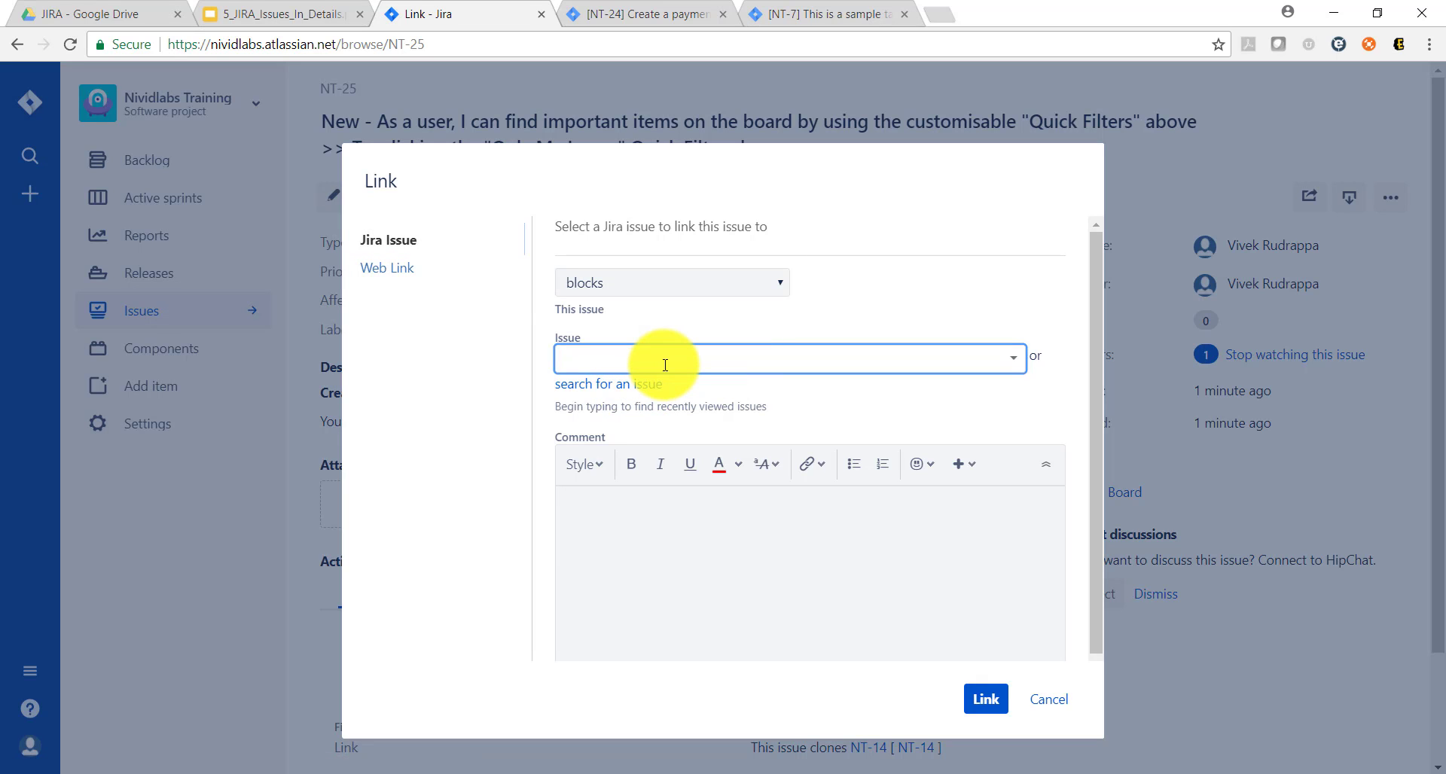
text(NT)
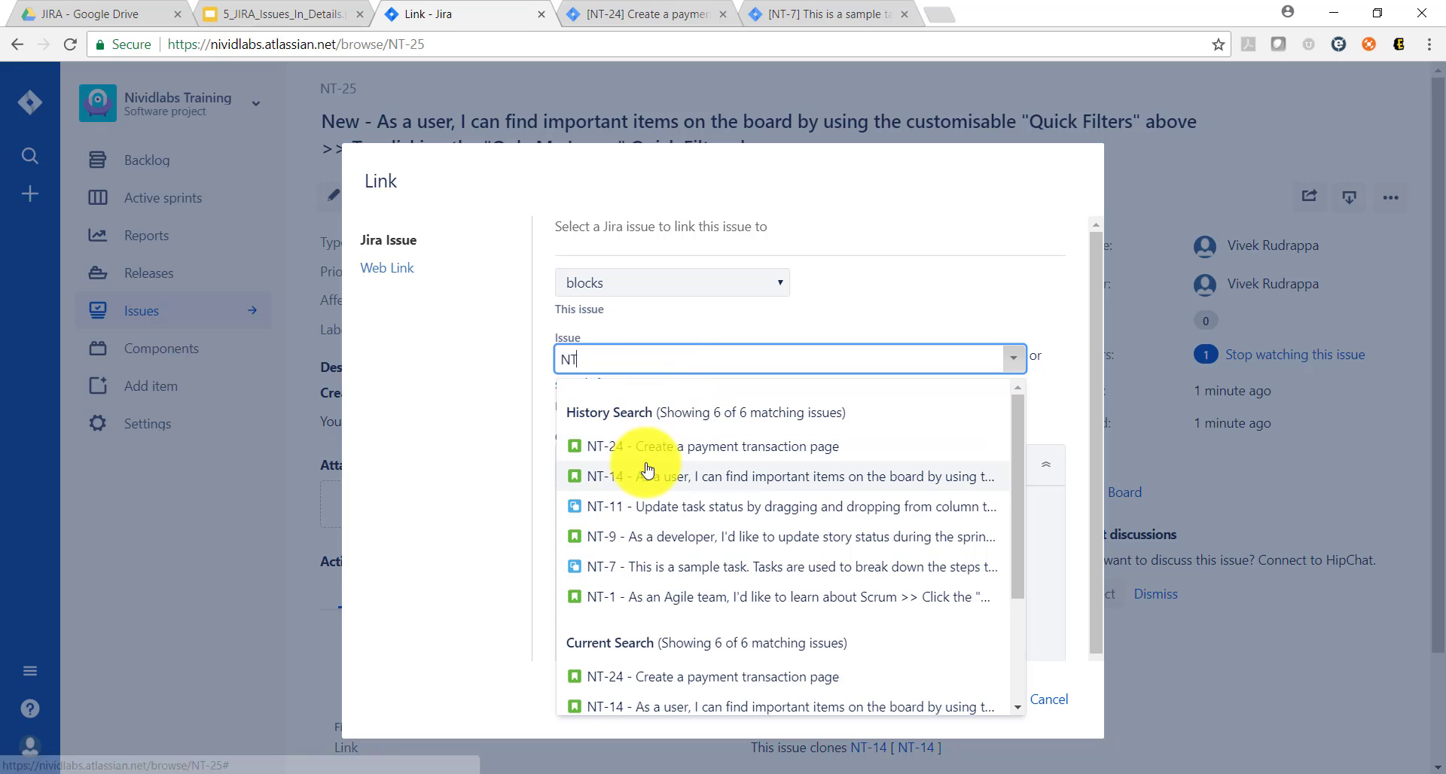
click(651, 463)
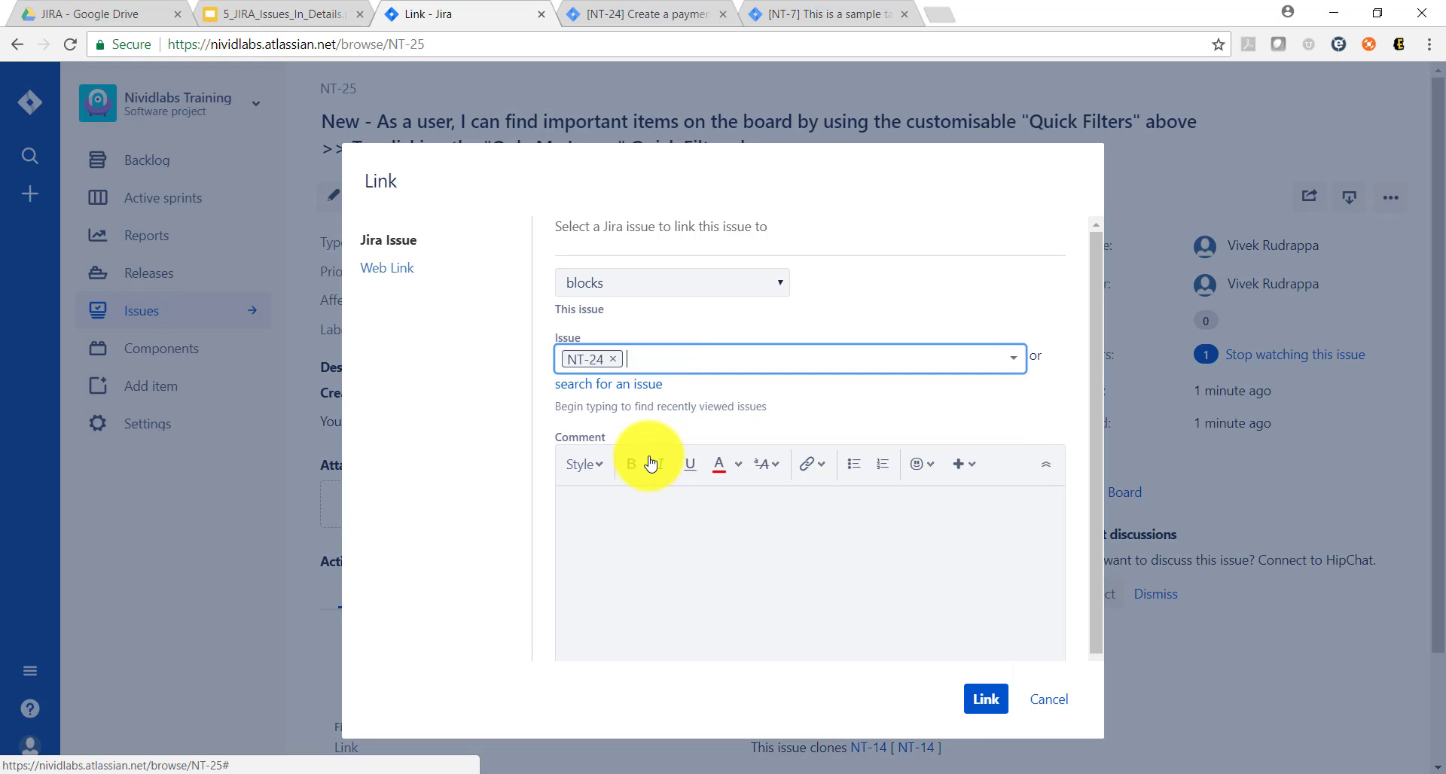
click(994, 702)
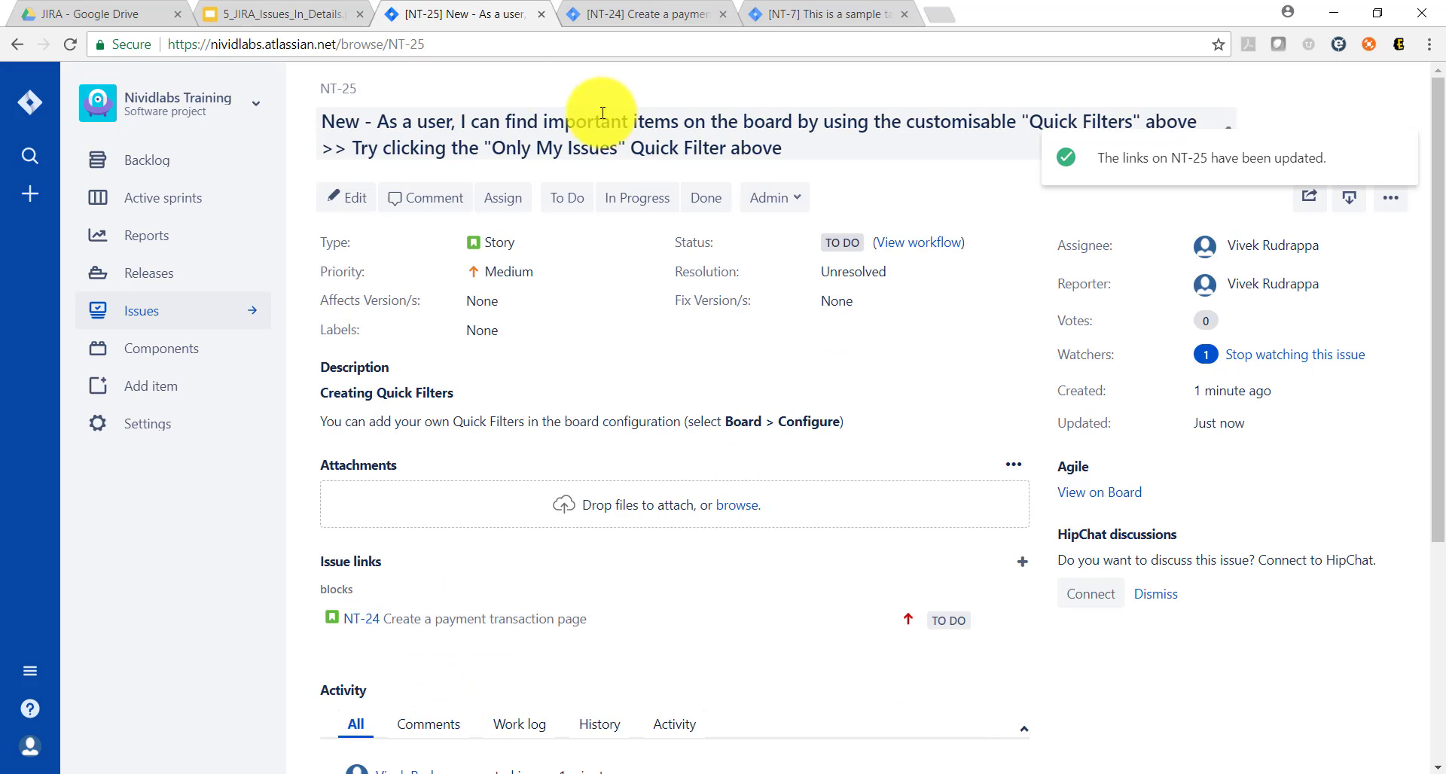
Step: Check the topics slide again, then start a subtask of NT-25 with the summary "Create a paypal integration"
click(241, 16)
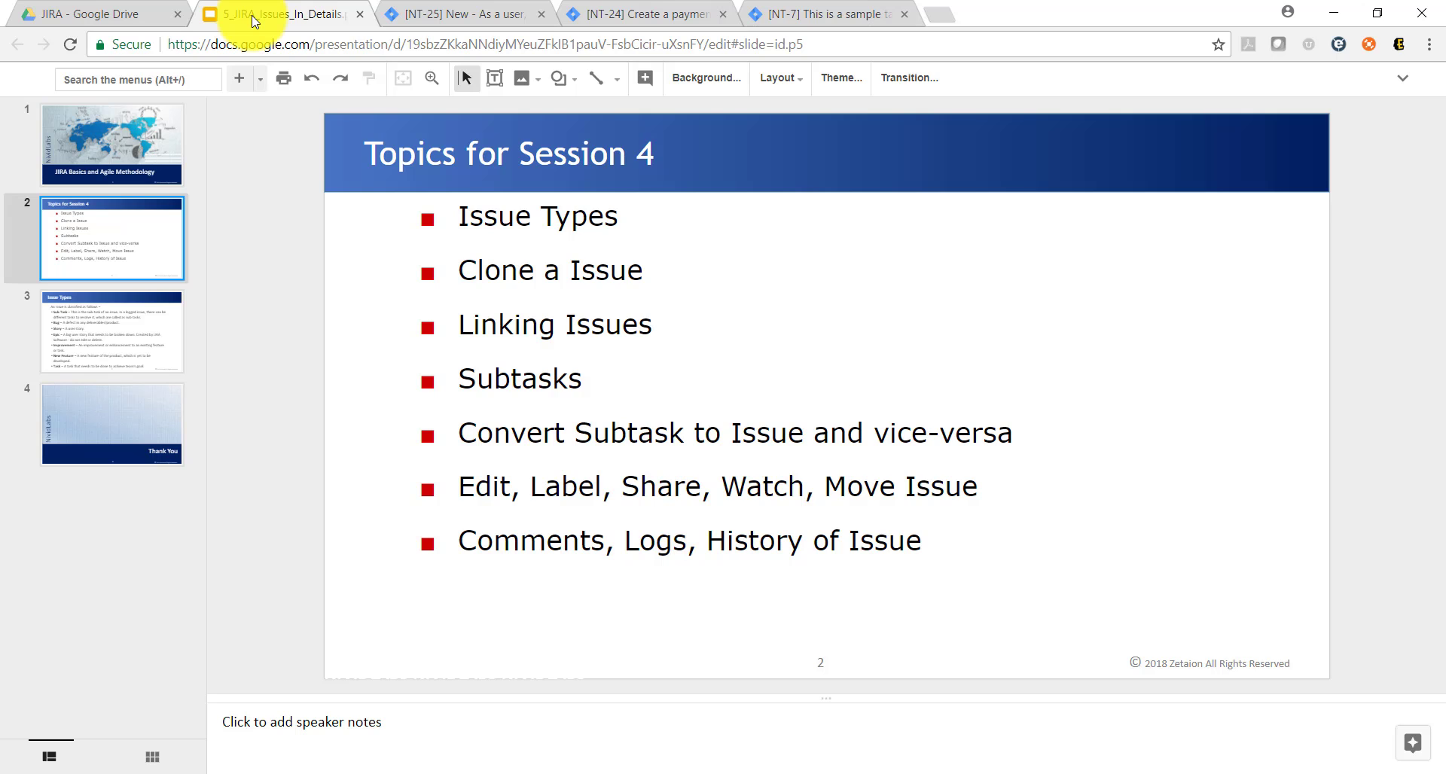
click(389, 15)
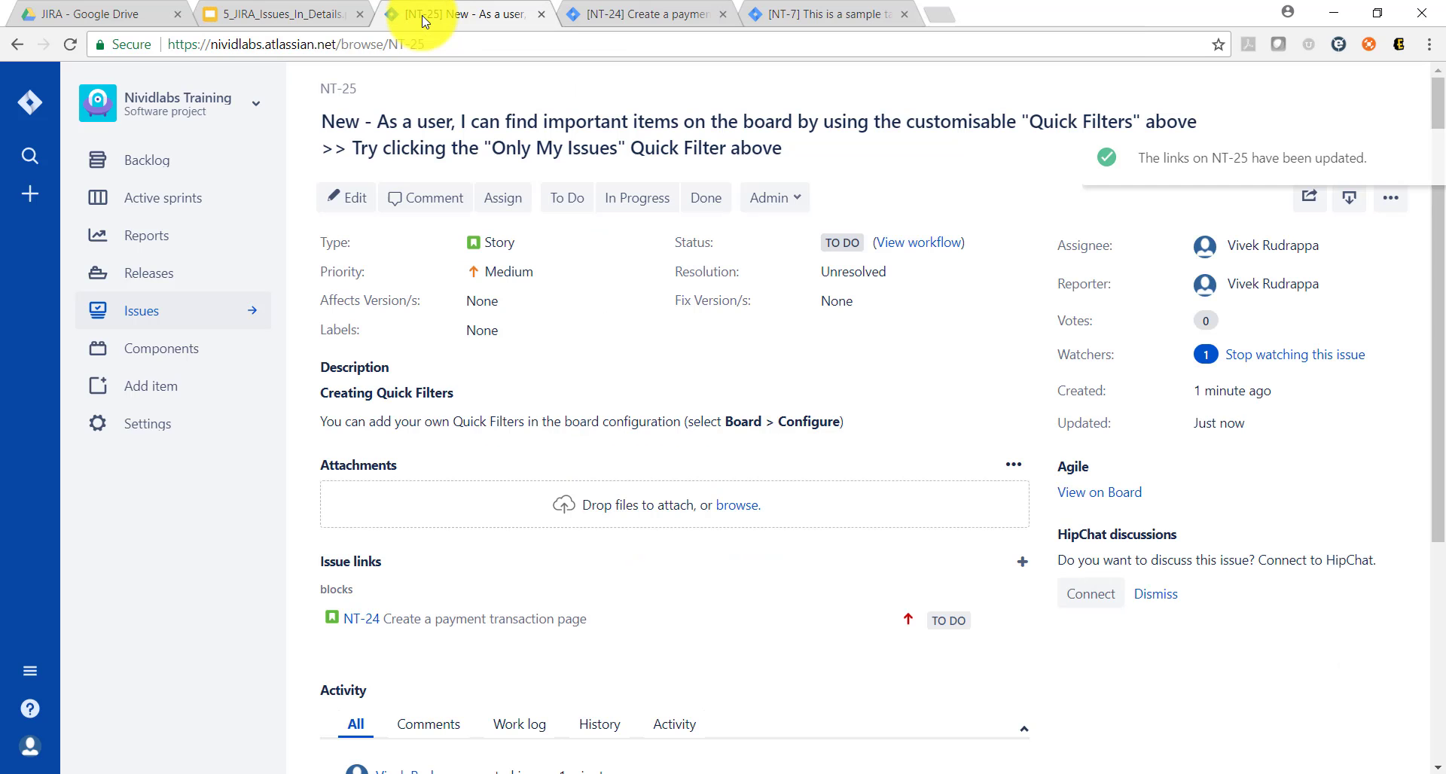
click(1392, 199)
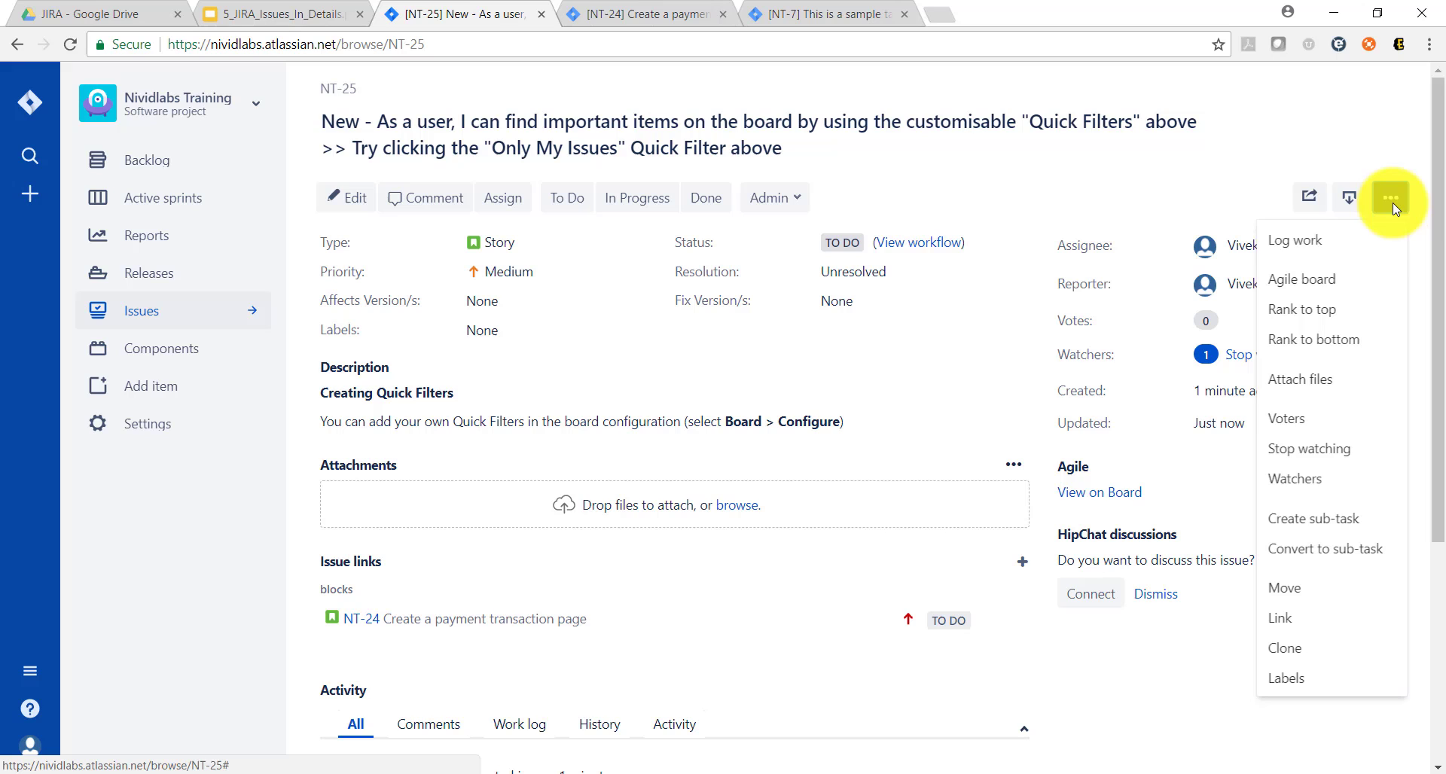
click(1316, 515)
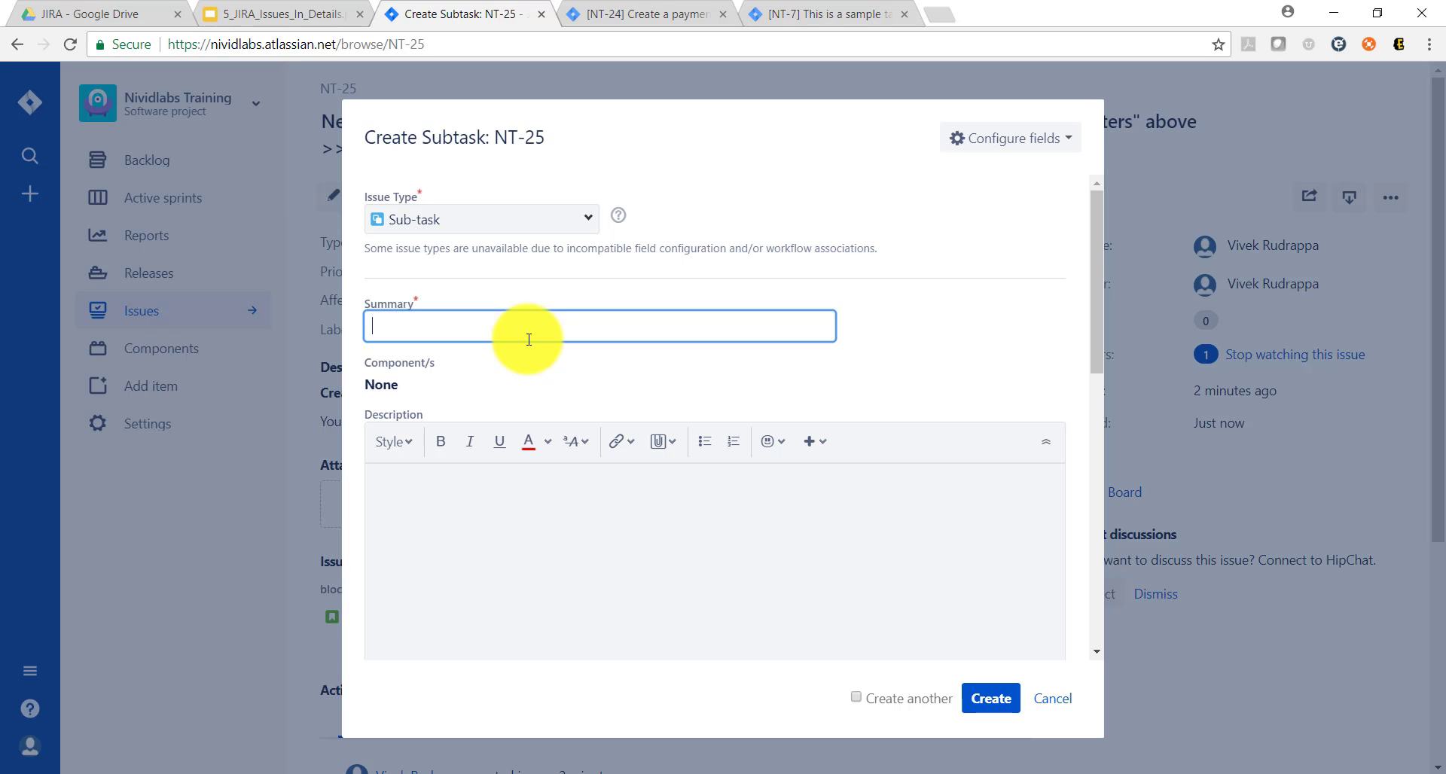
text(Create a paypal integration)
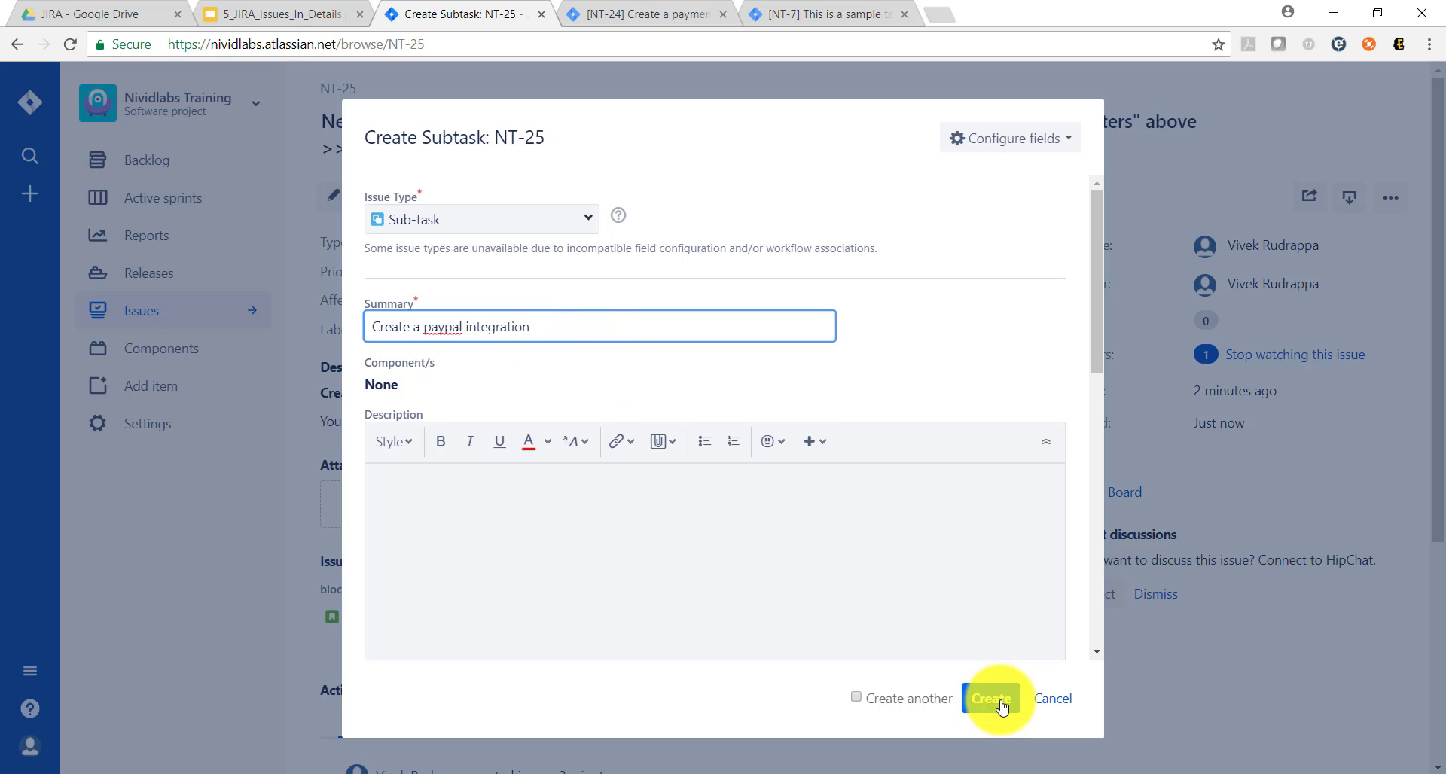
Step: Review the subtask's fix version, priority and linked issue options, and assign the subtask to yourself
scroll(950, 563, down, 5)
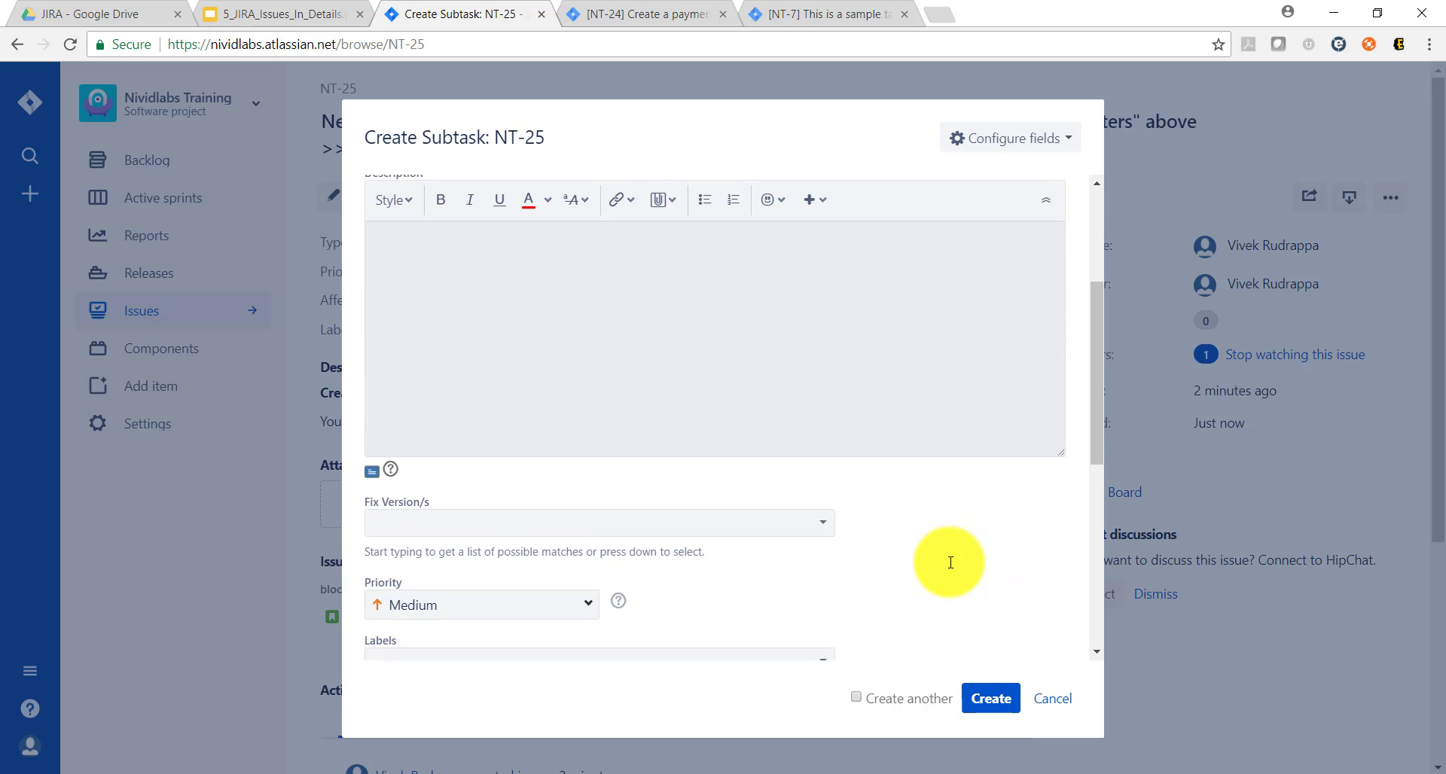
scroll(950, 569, down, 2)
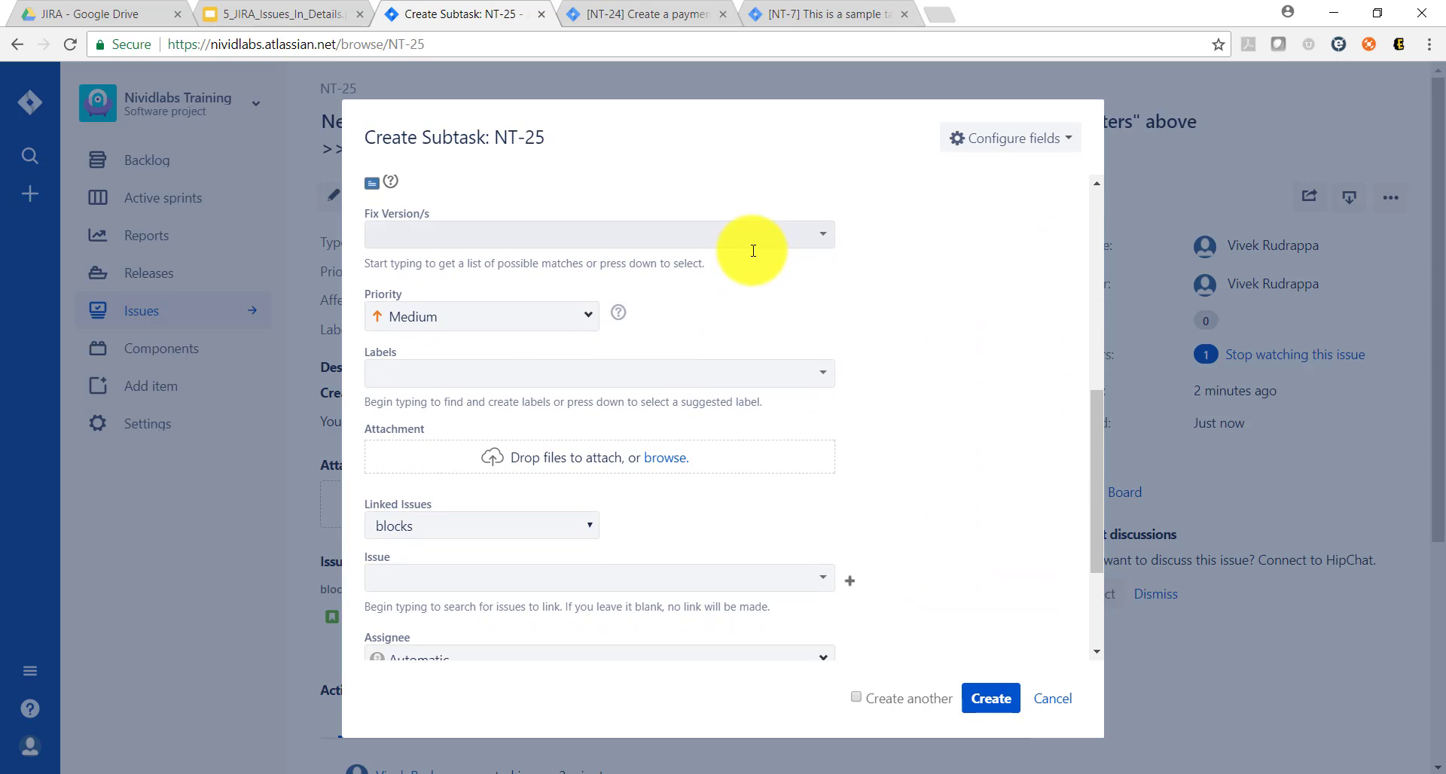
click(797, 233)
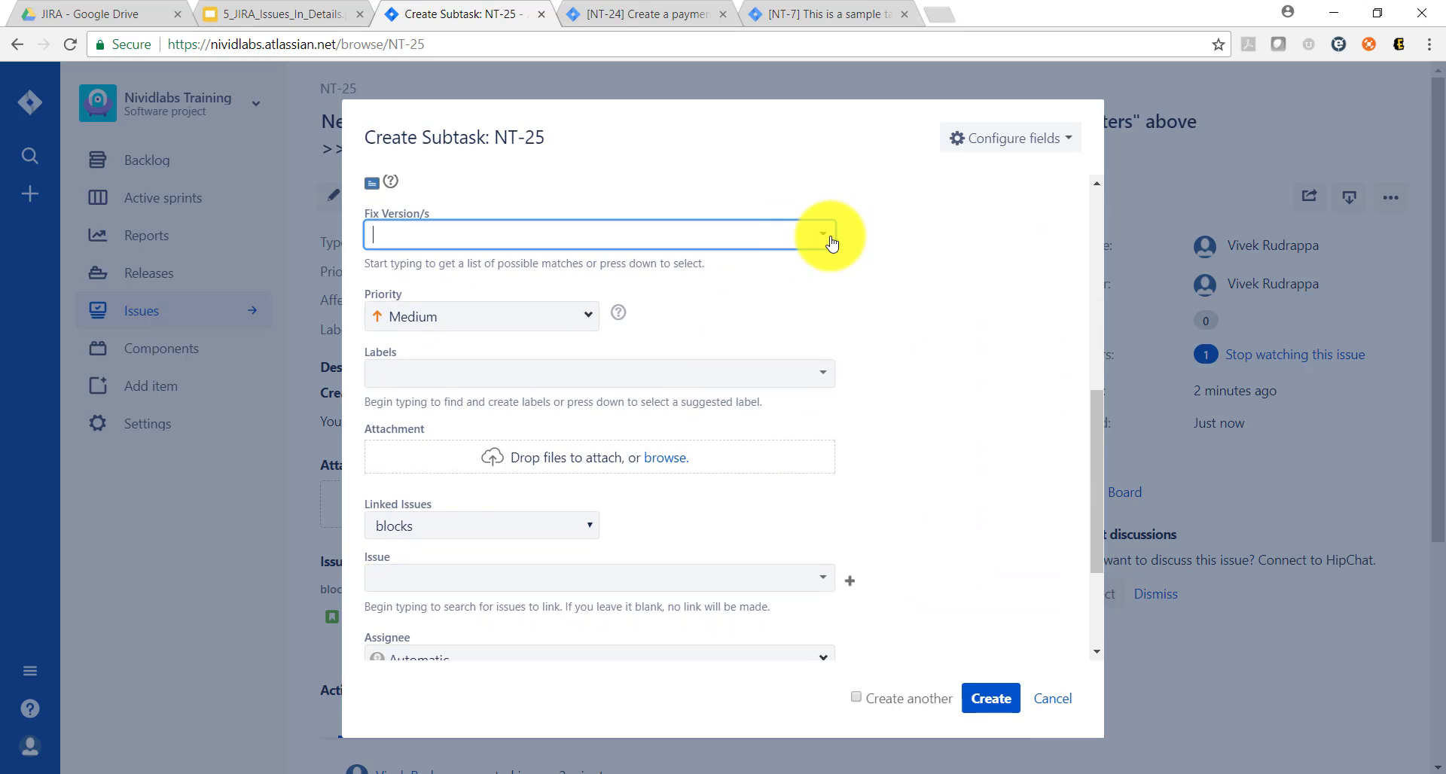
click(589, 316)
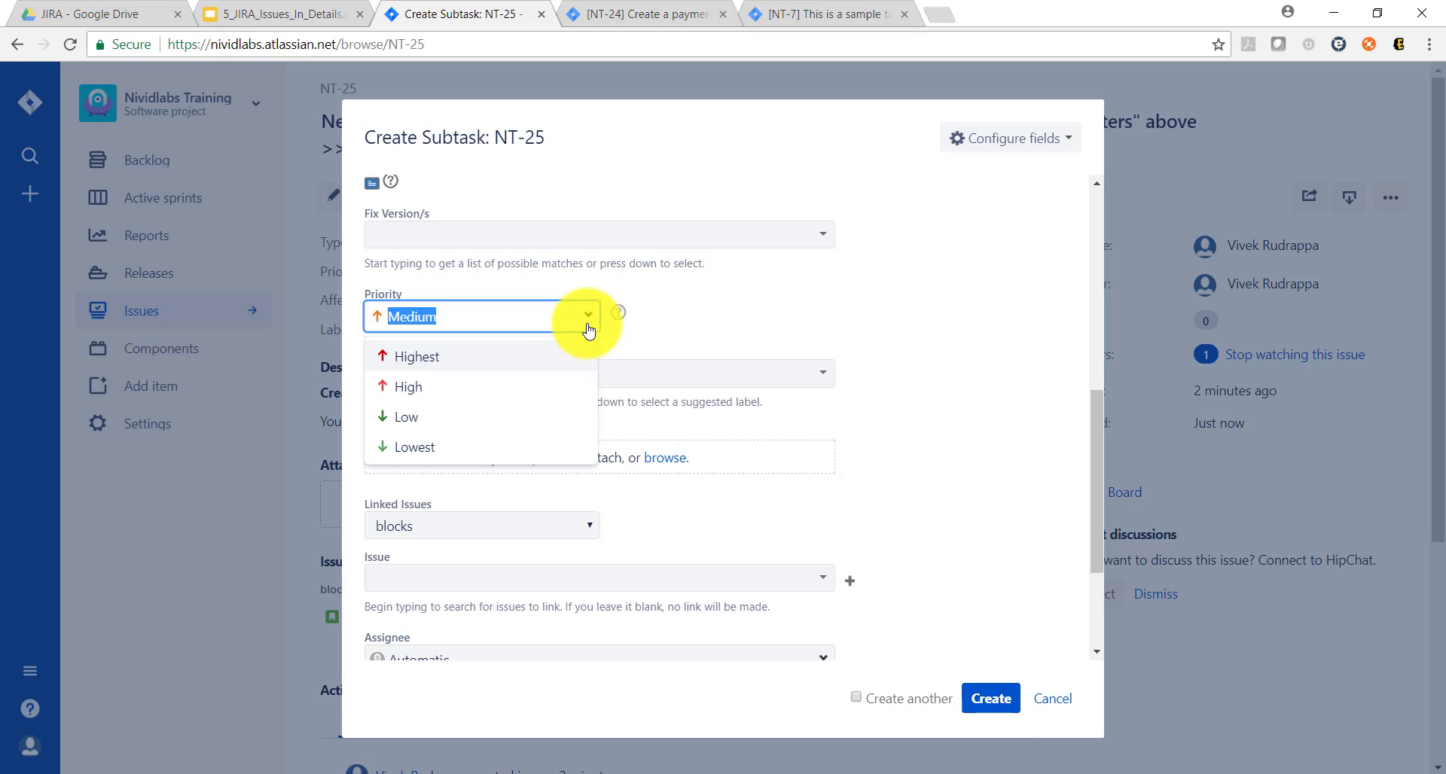
click(772, 330)
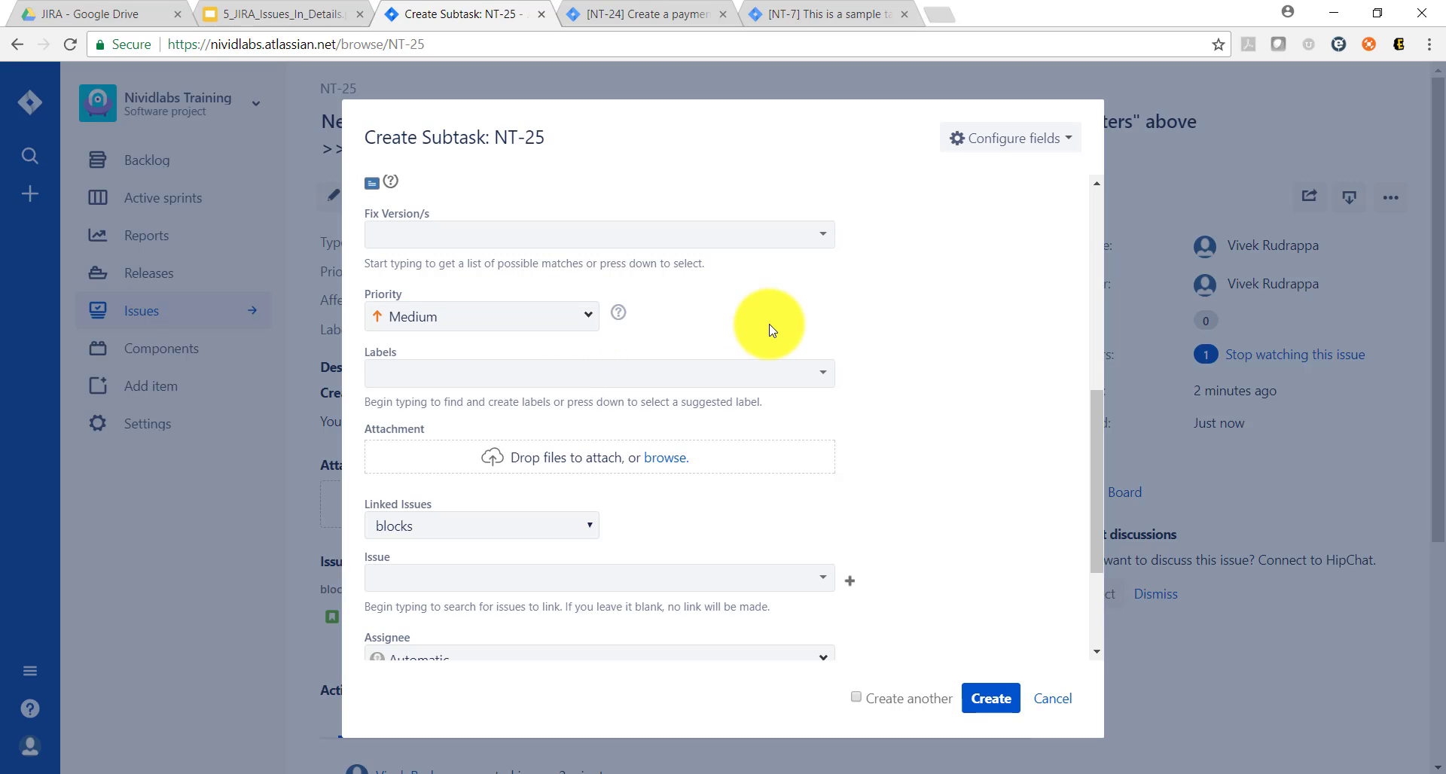
scroll(772, 330, down, 3)
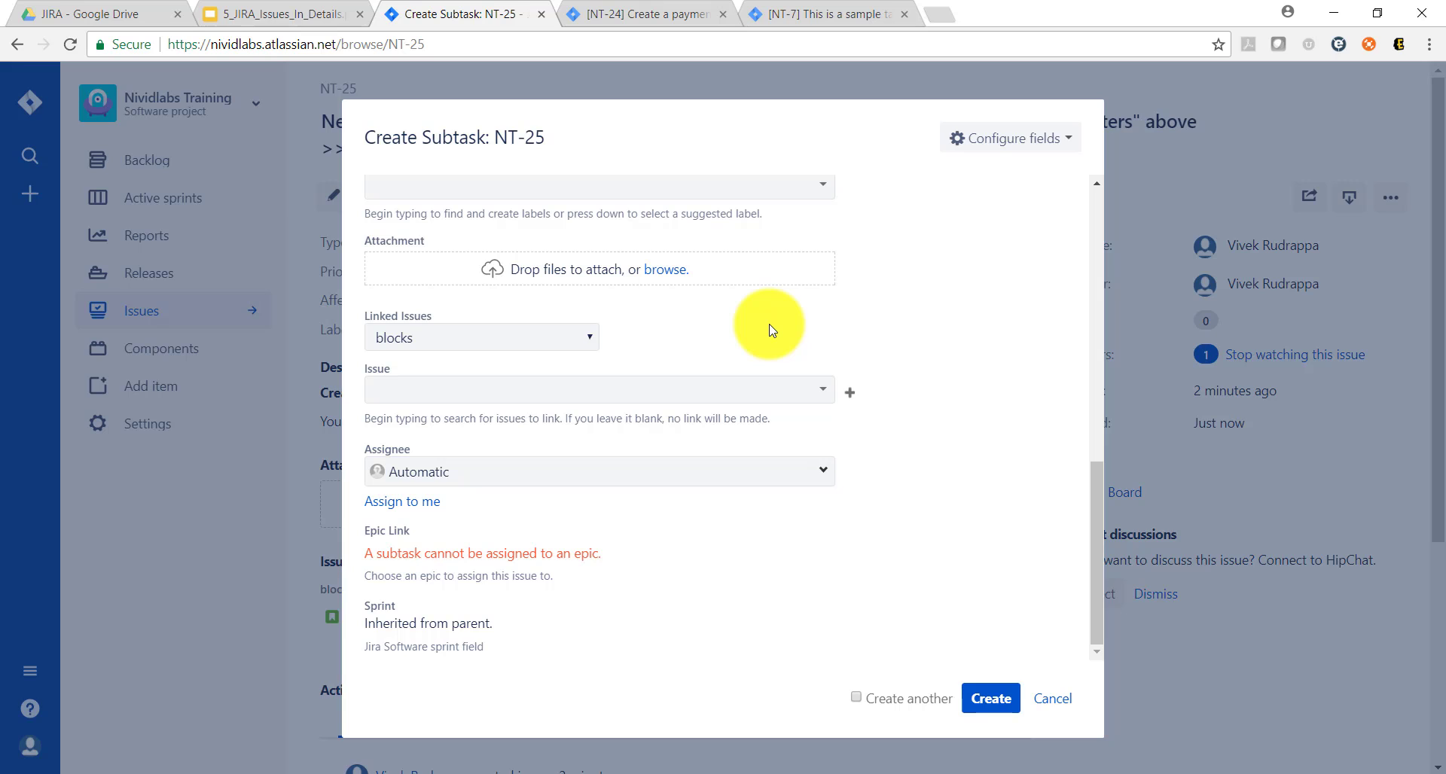
click(546, 347)
click(1000, 345)
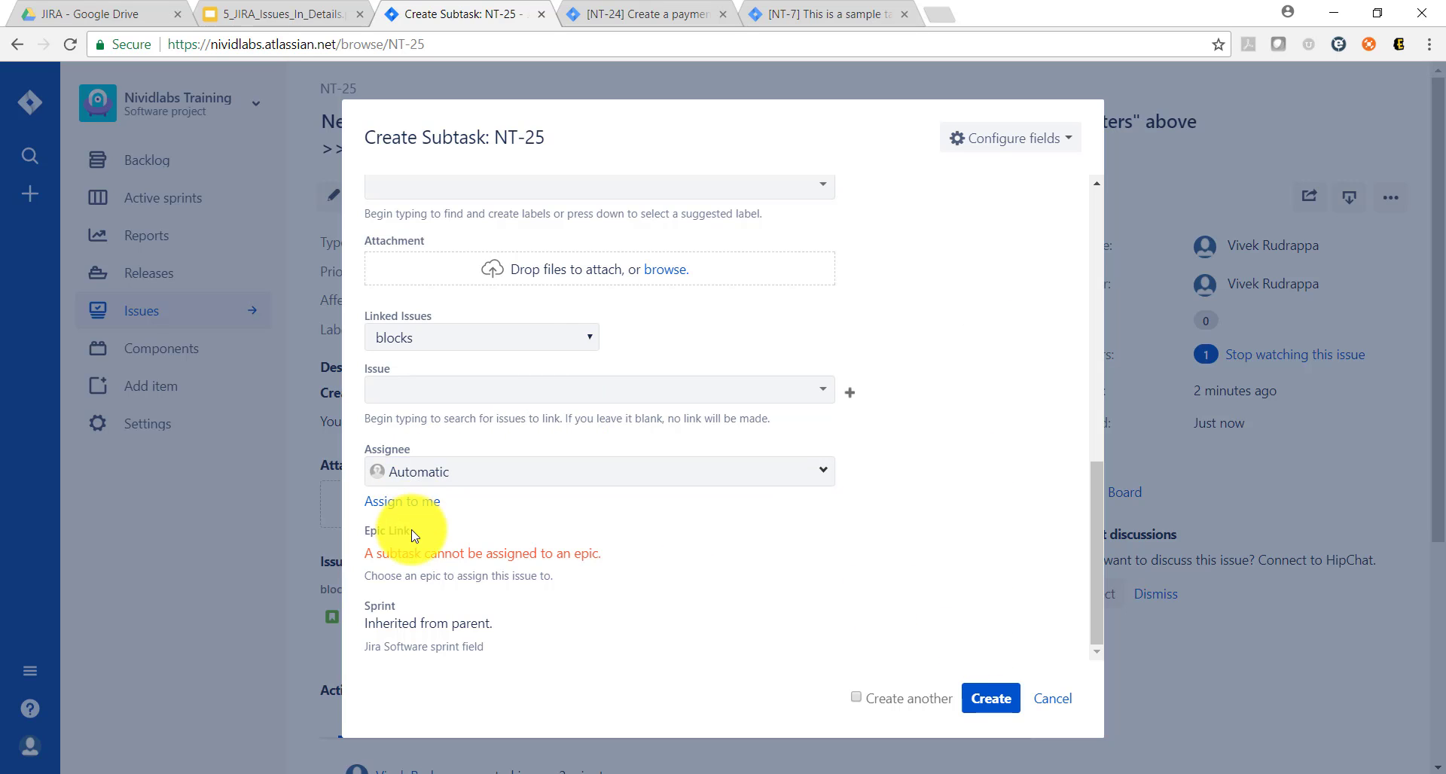
click(412, 505)
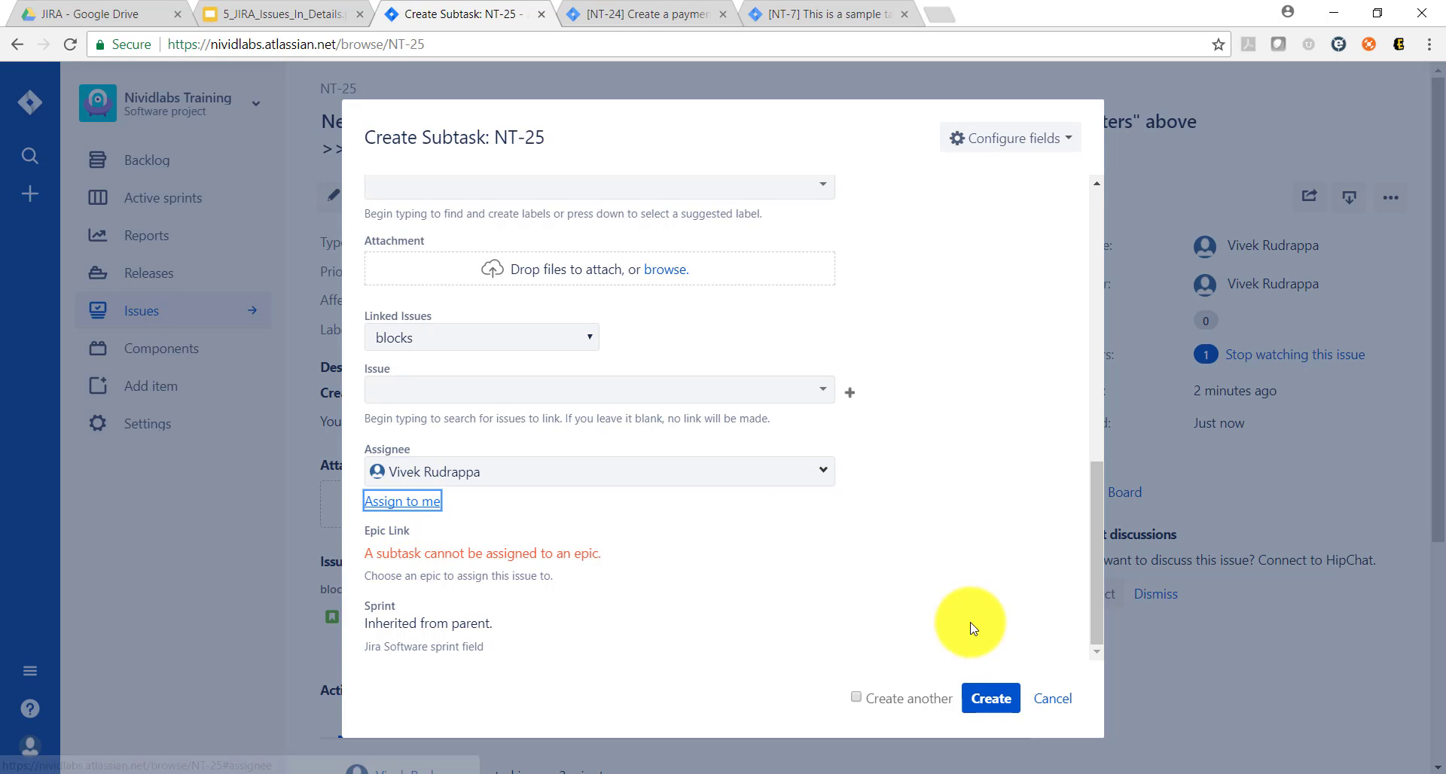
Step: Create the "Create a paypal integration" subtask under NT-25 and view it among the issue's sub-tasks
click(857, 698)
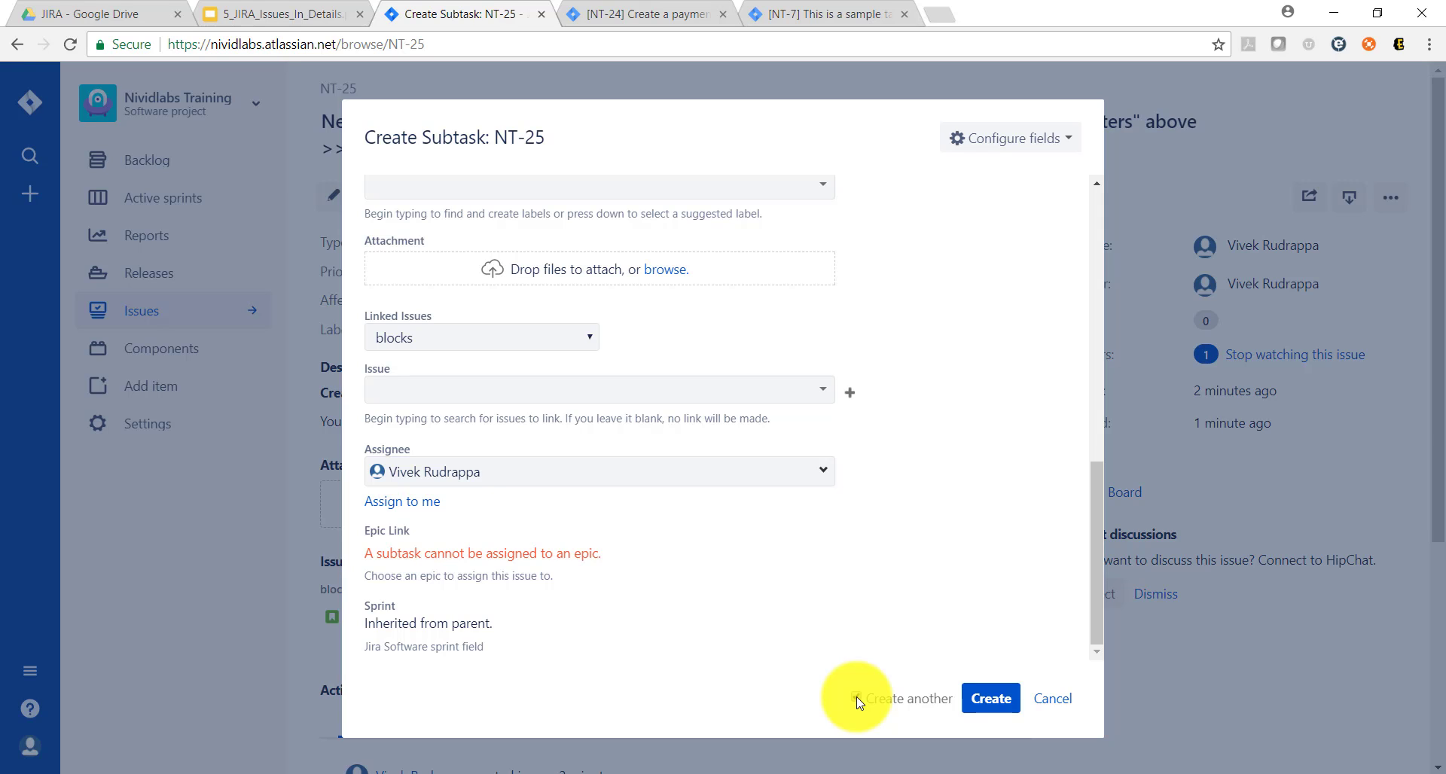
click(985, 700)
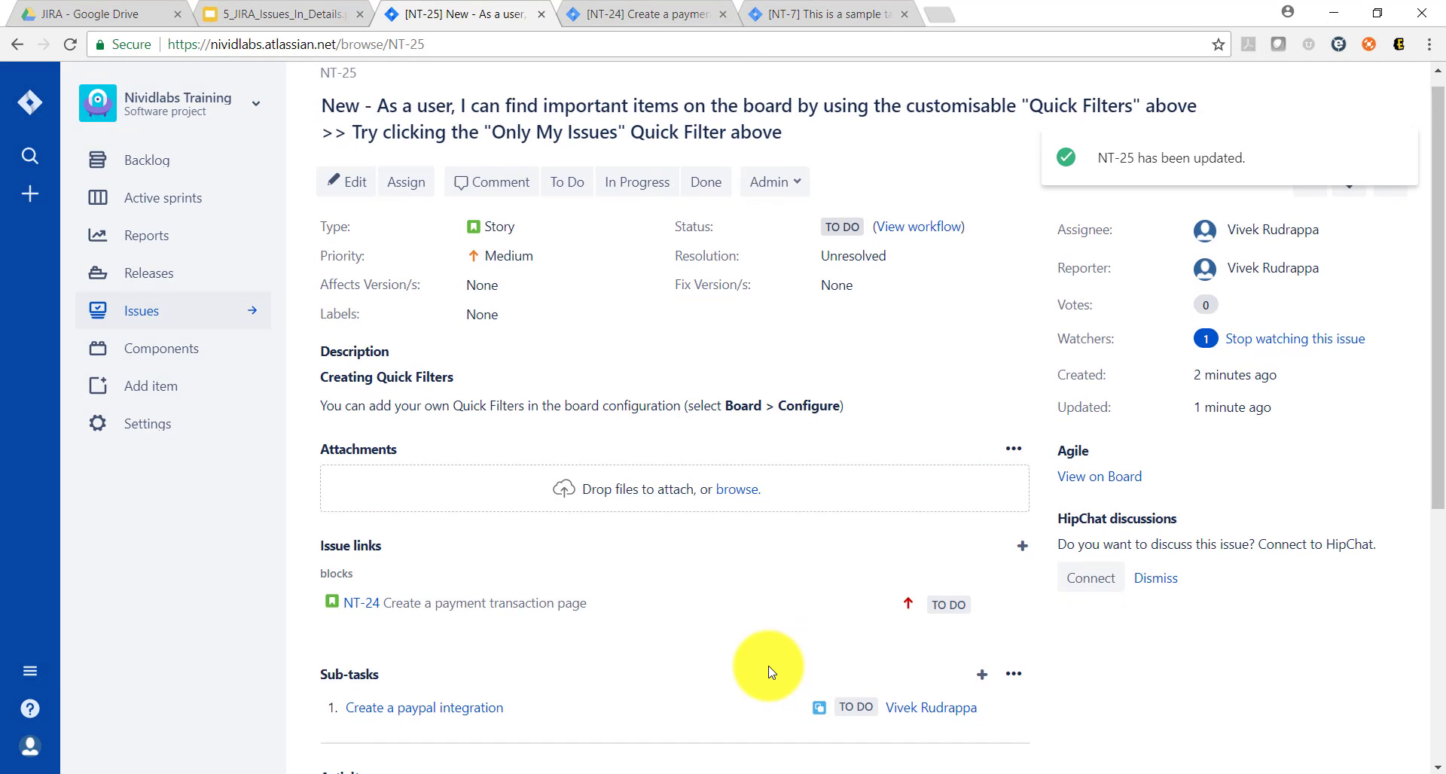
scroll(768, 671, down, 3)
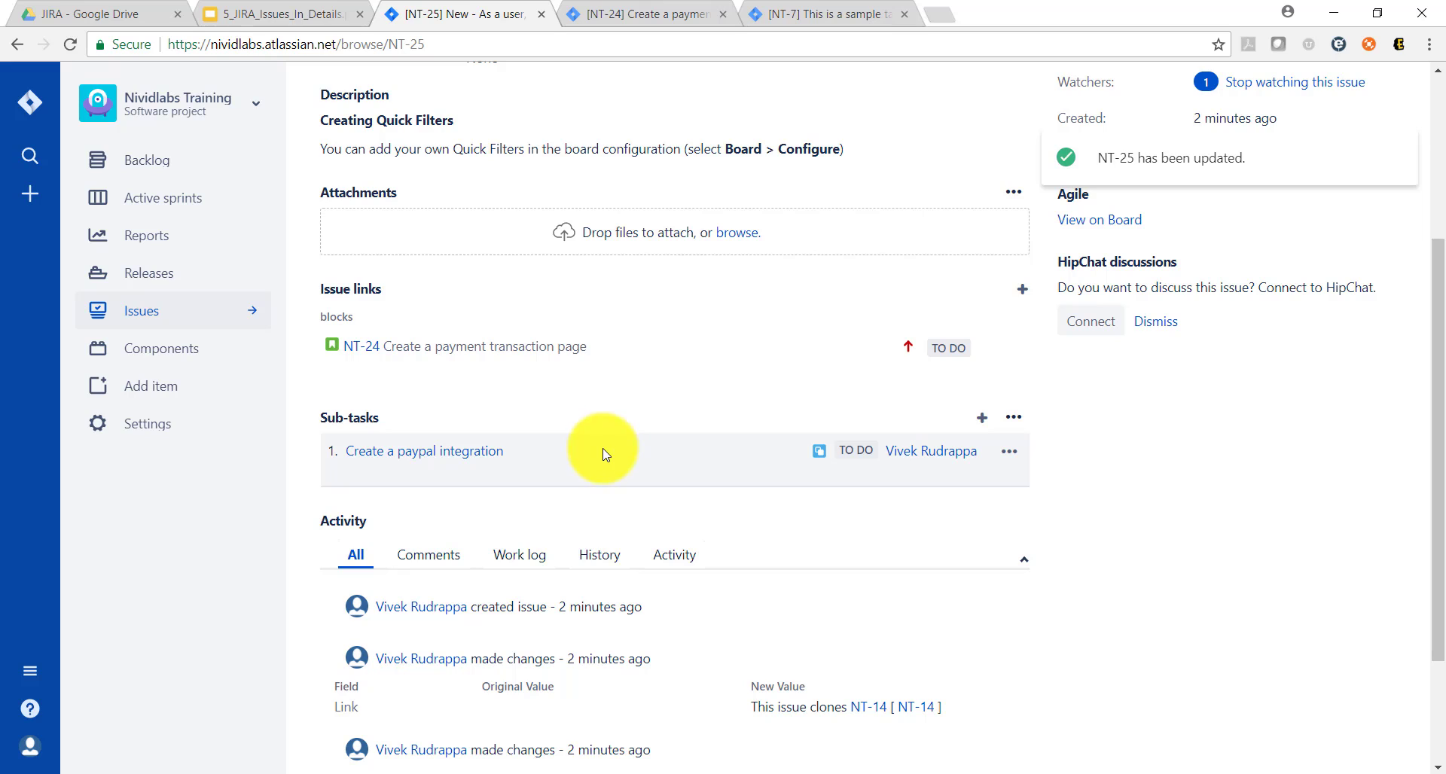
Step: Review the actions available for the "Create a paypal integration" subtask of NT-25 without applying any
click(1008, 452)
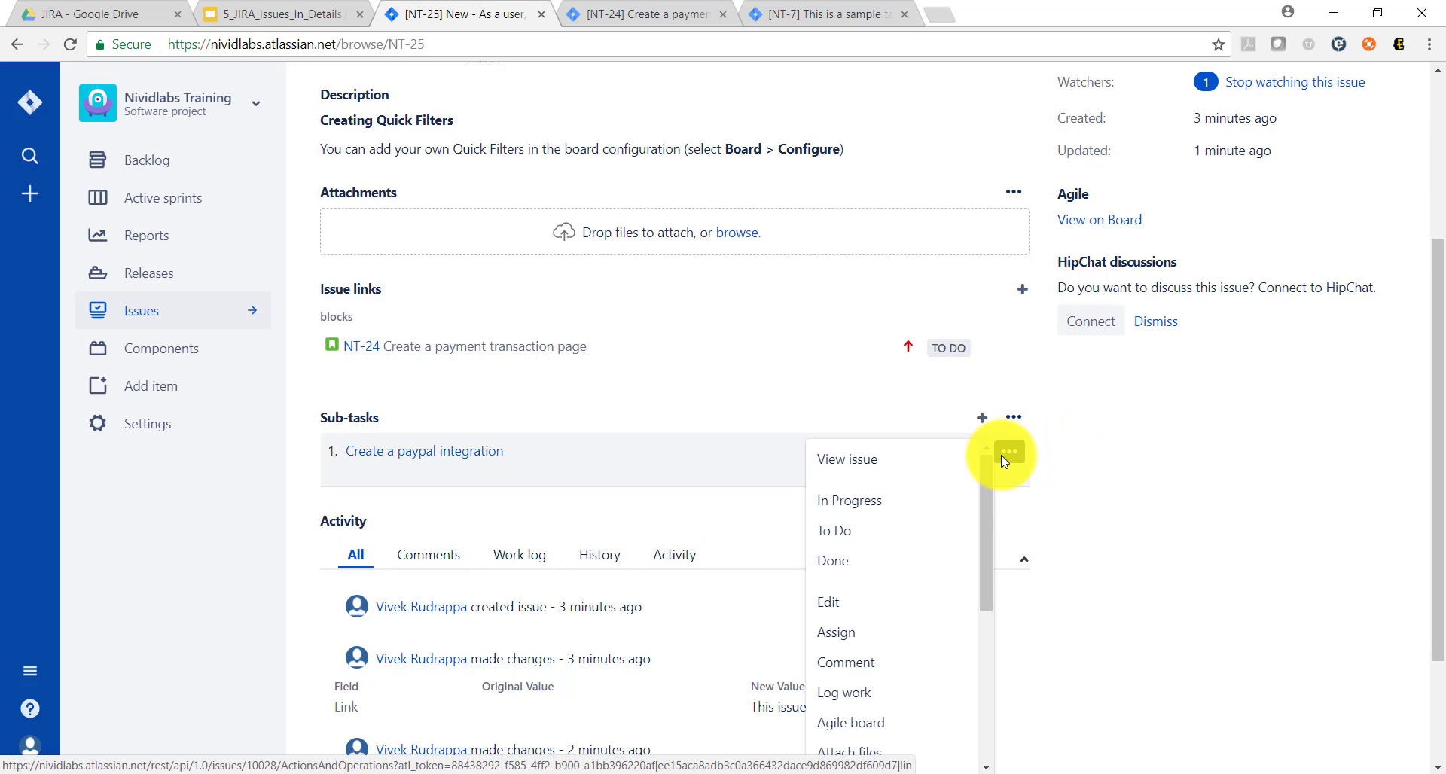
mouse_move(986, 486)
mouse_down()
mouse_move(1006, 692)
mouse_move(996, 486)
mouse_up()
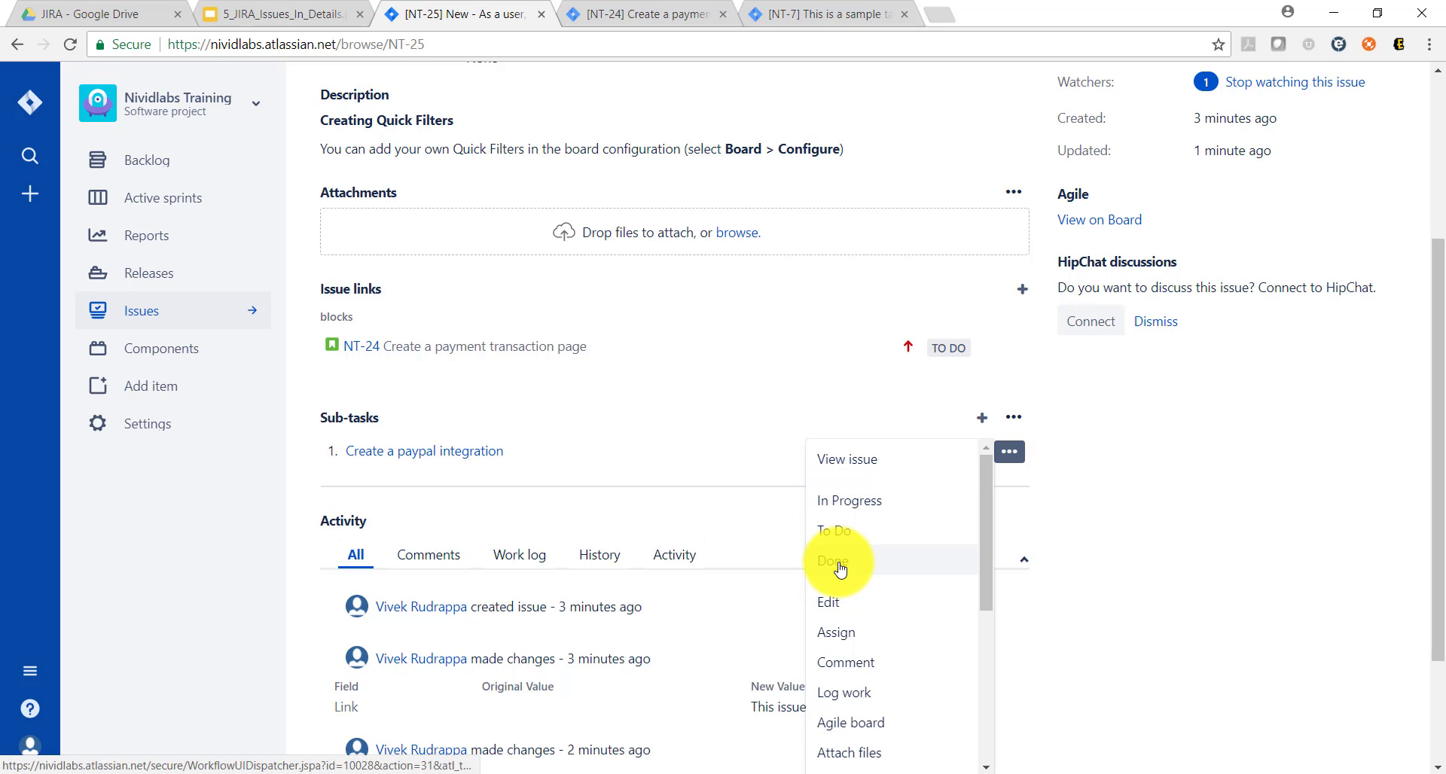
click(1065, 373)
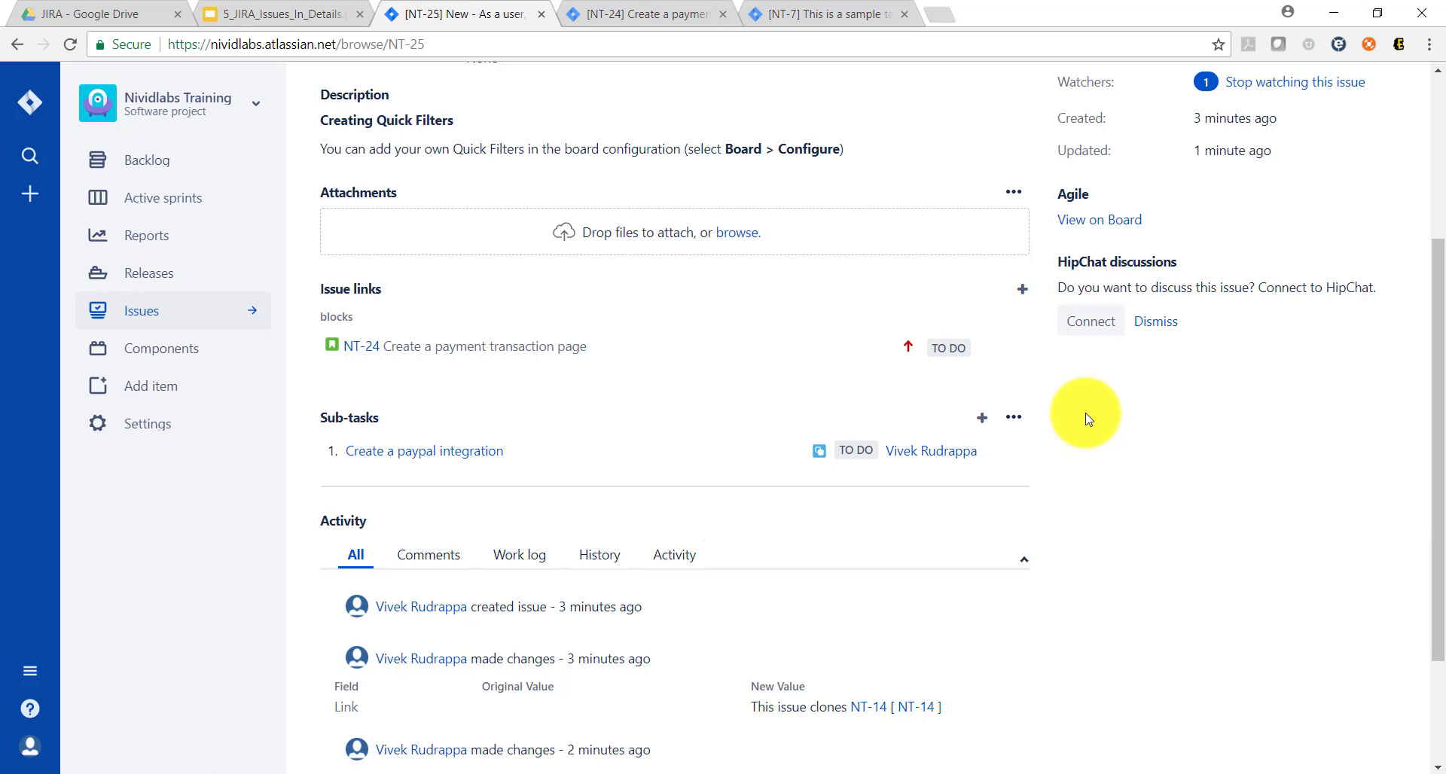
scroll(1085, 419, up, 4)
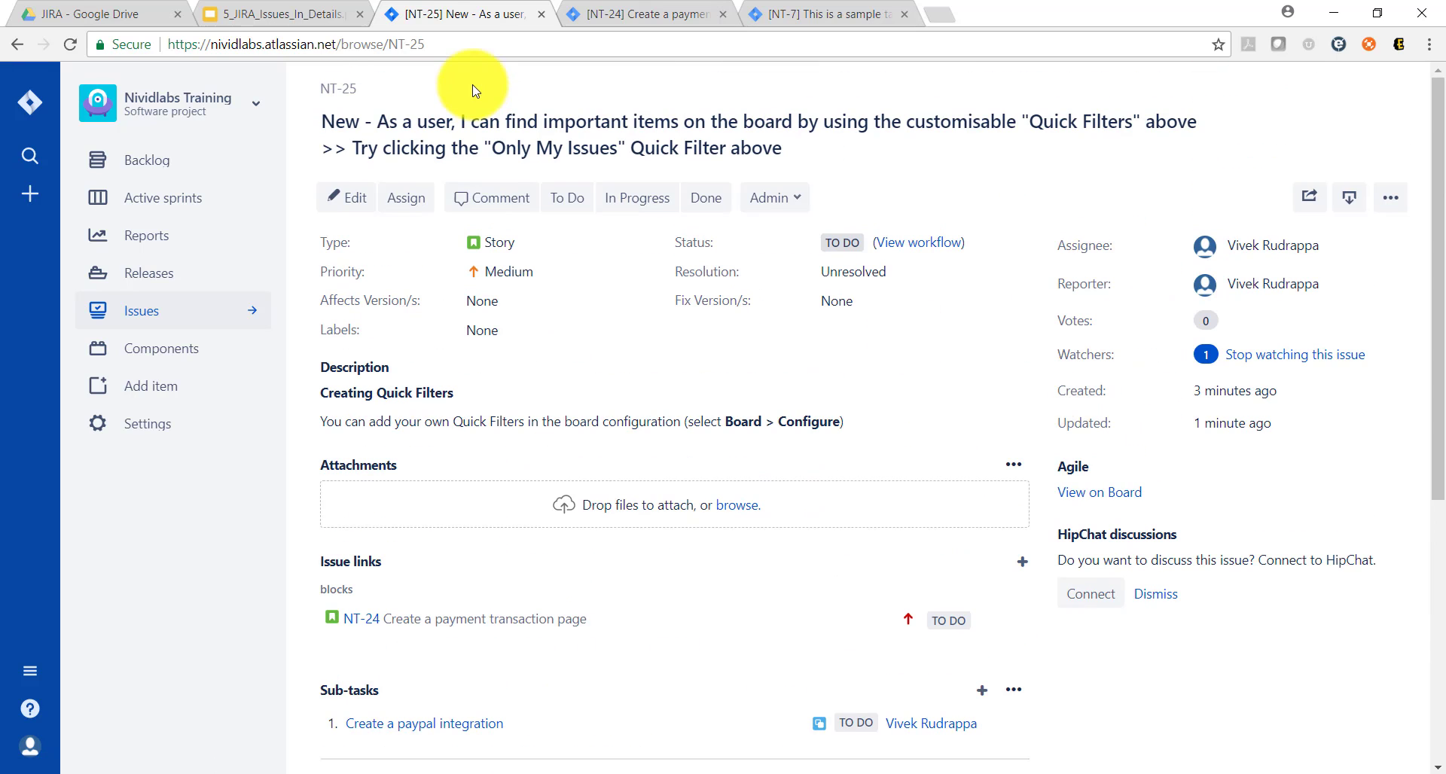
Step: Check the session topics slide in the presentation, then go to Jira issue NT-24, "Create a payment transaction page"
click(297, 10)
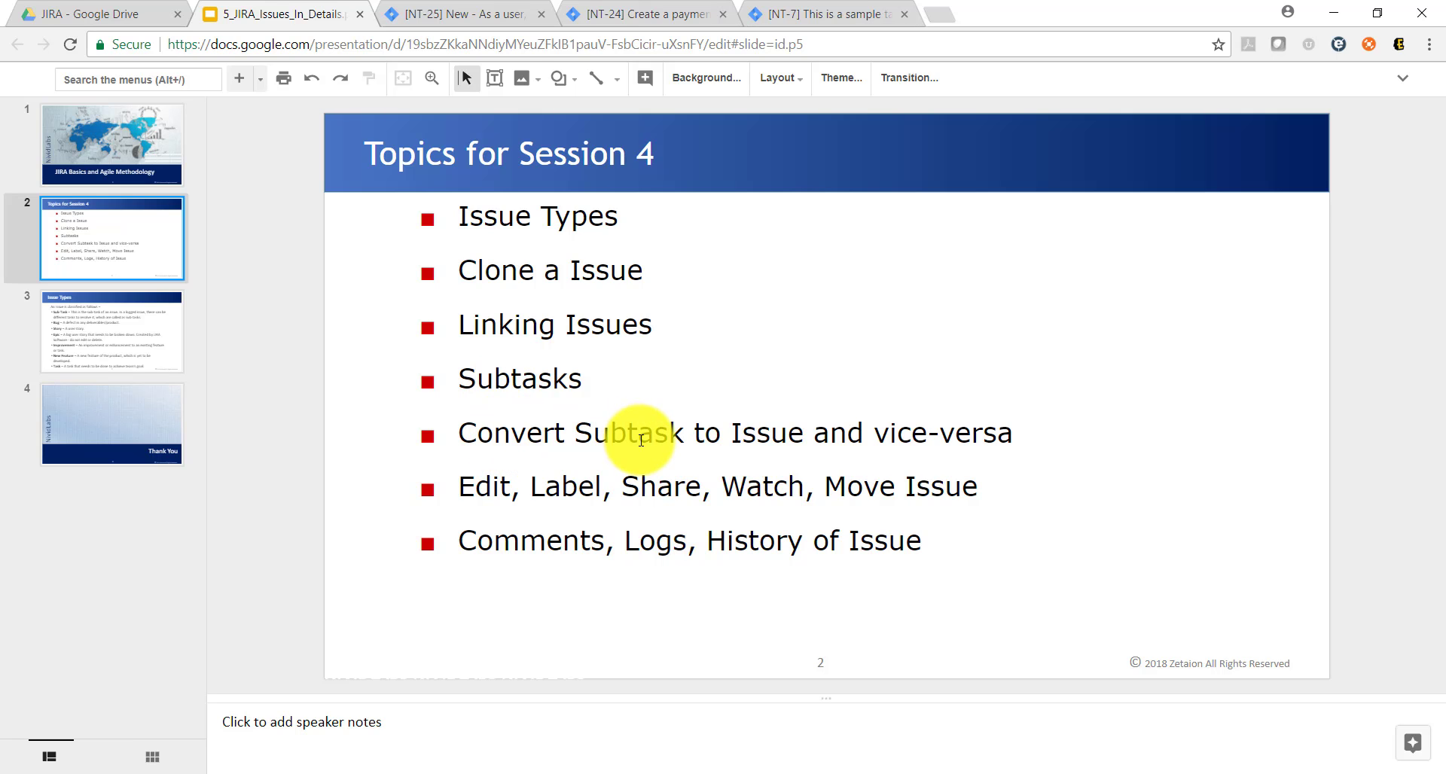
click(455, 19)
key(ctrl+Tab)
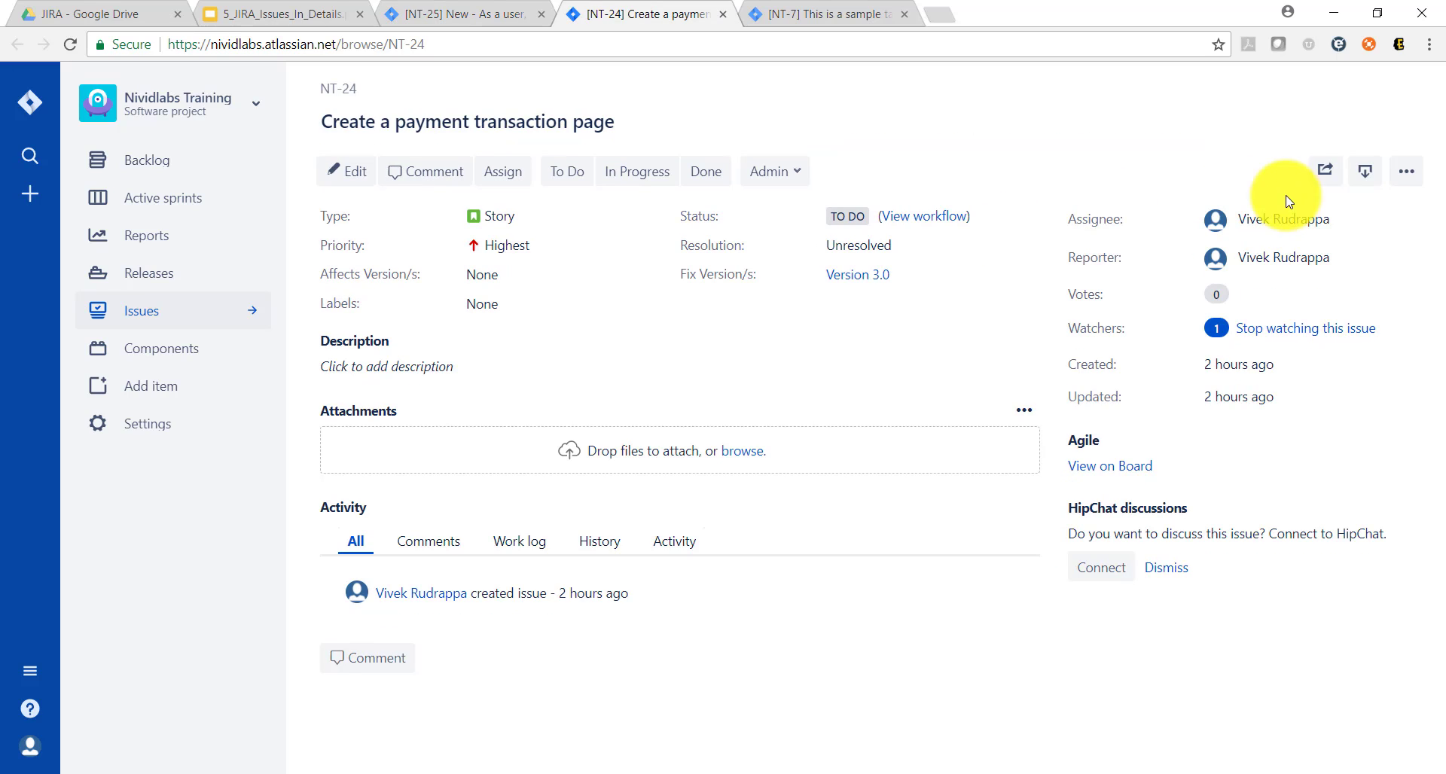
Step: Start converting NT-24 to a sub-task and select NT-25 from the recently viewed issues as its parent
click(1396, 176)
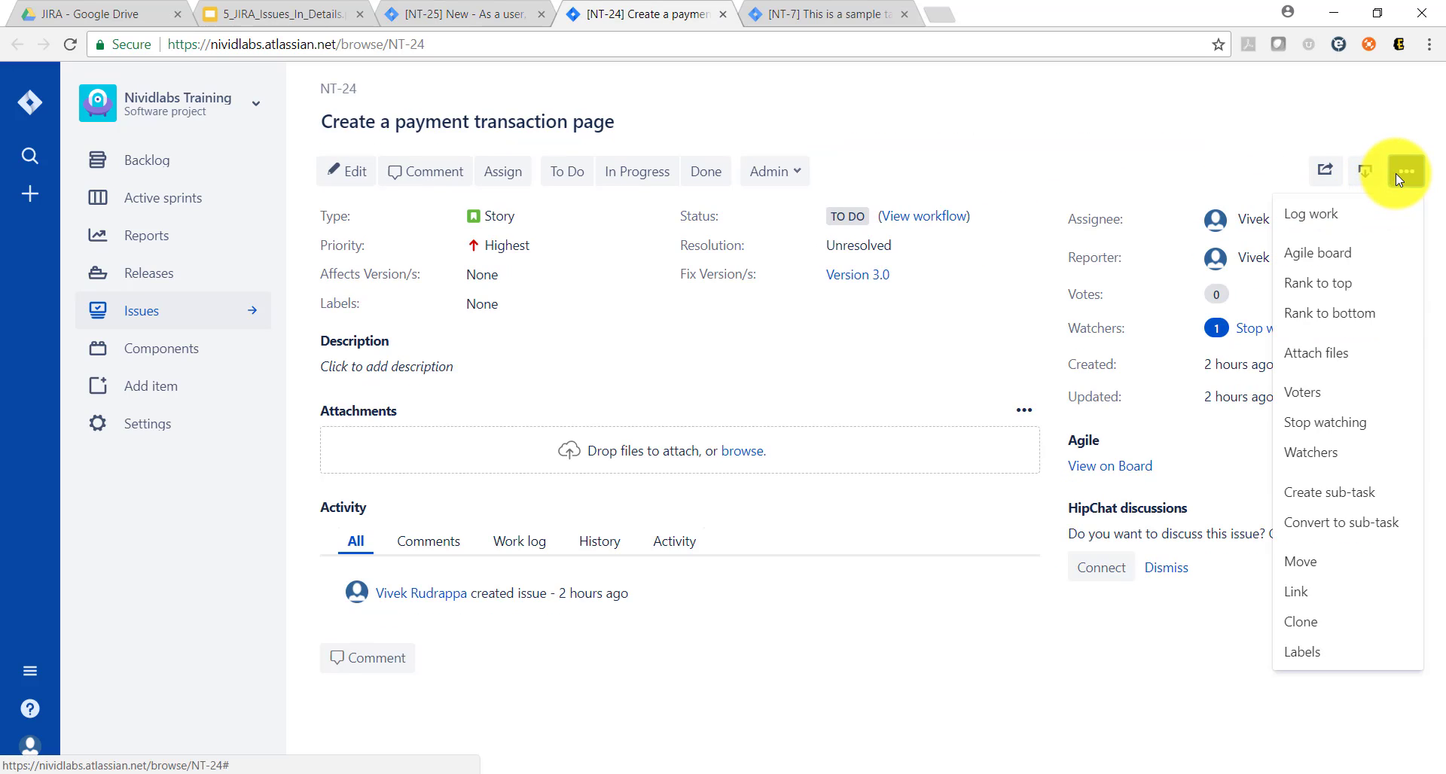
click(1369, 534)
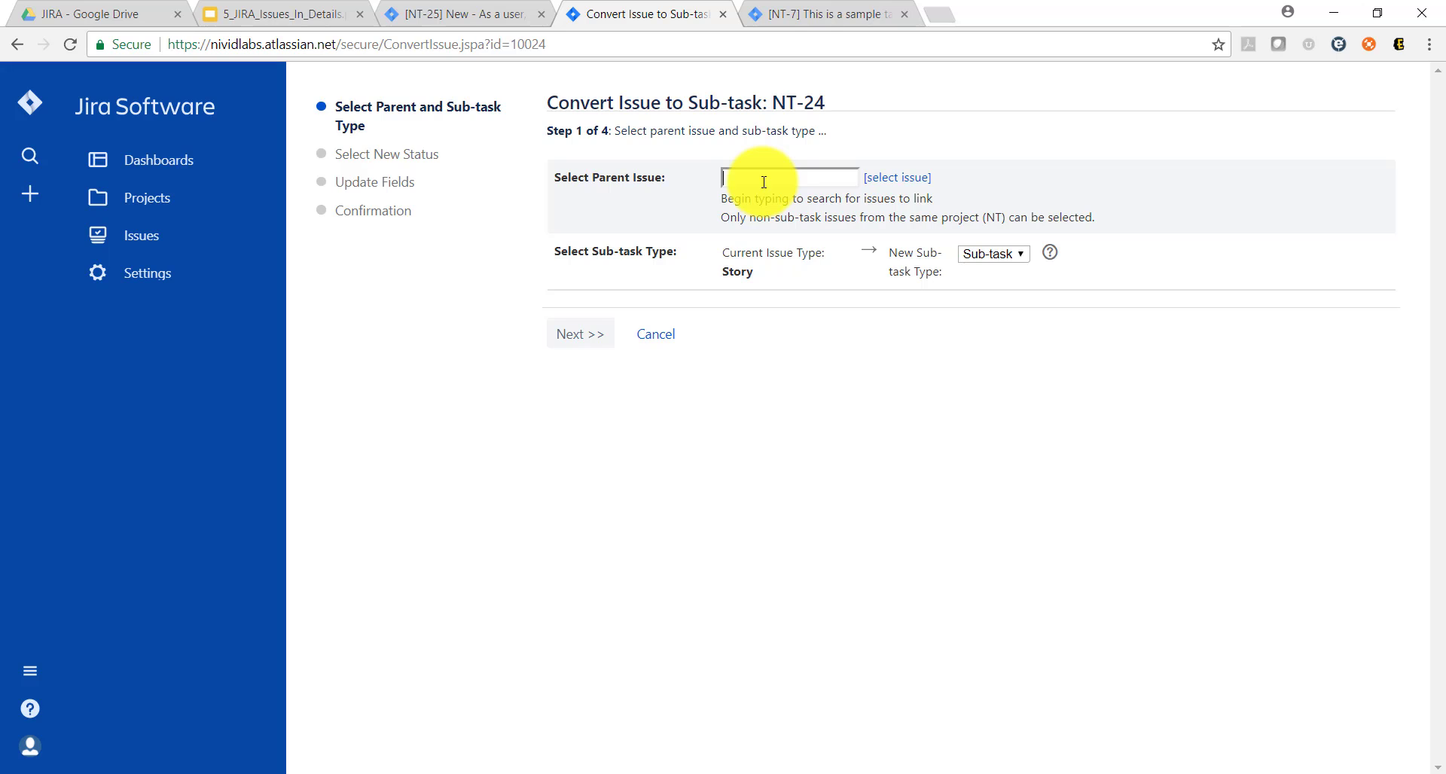
click(898, 179)
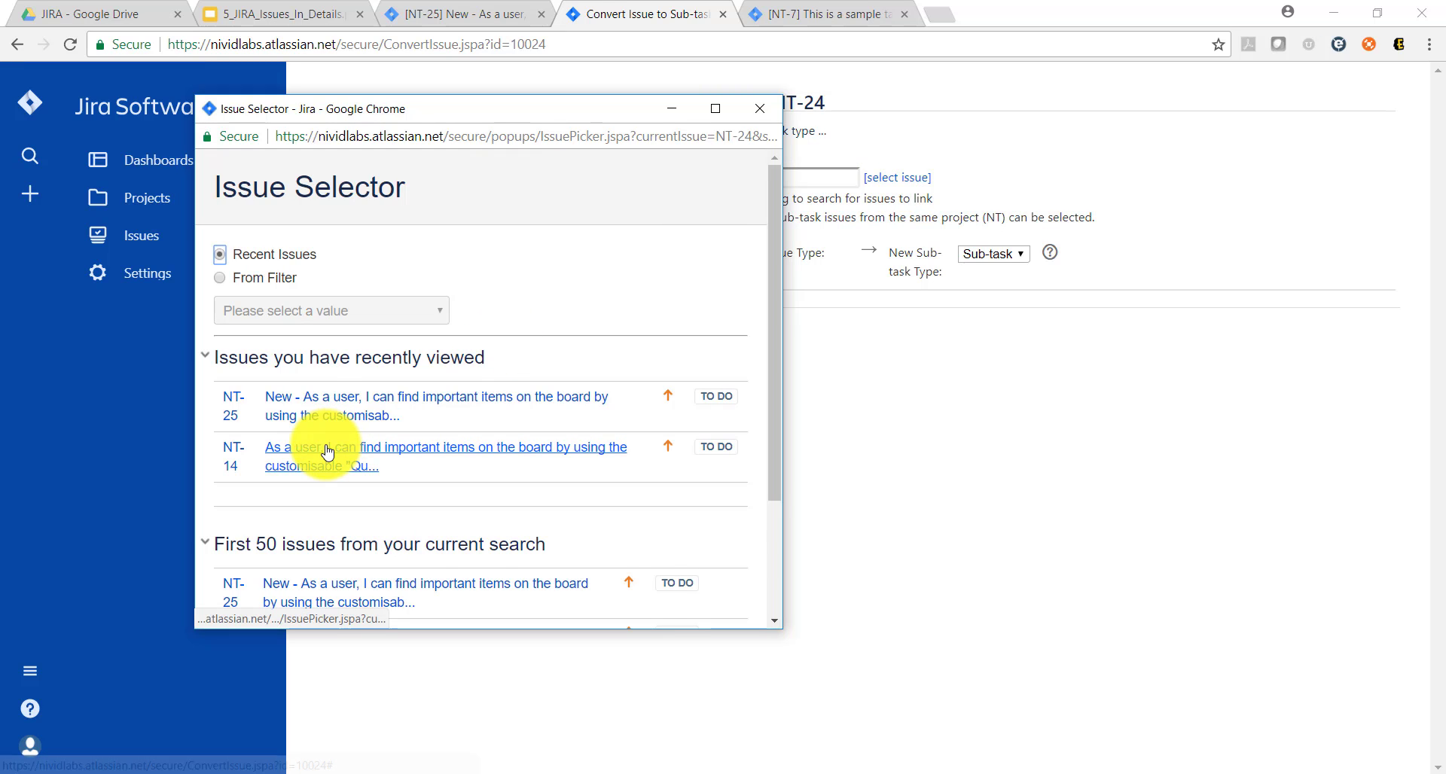
click(363, 399)
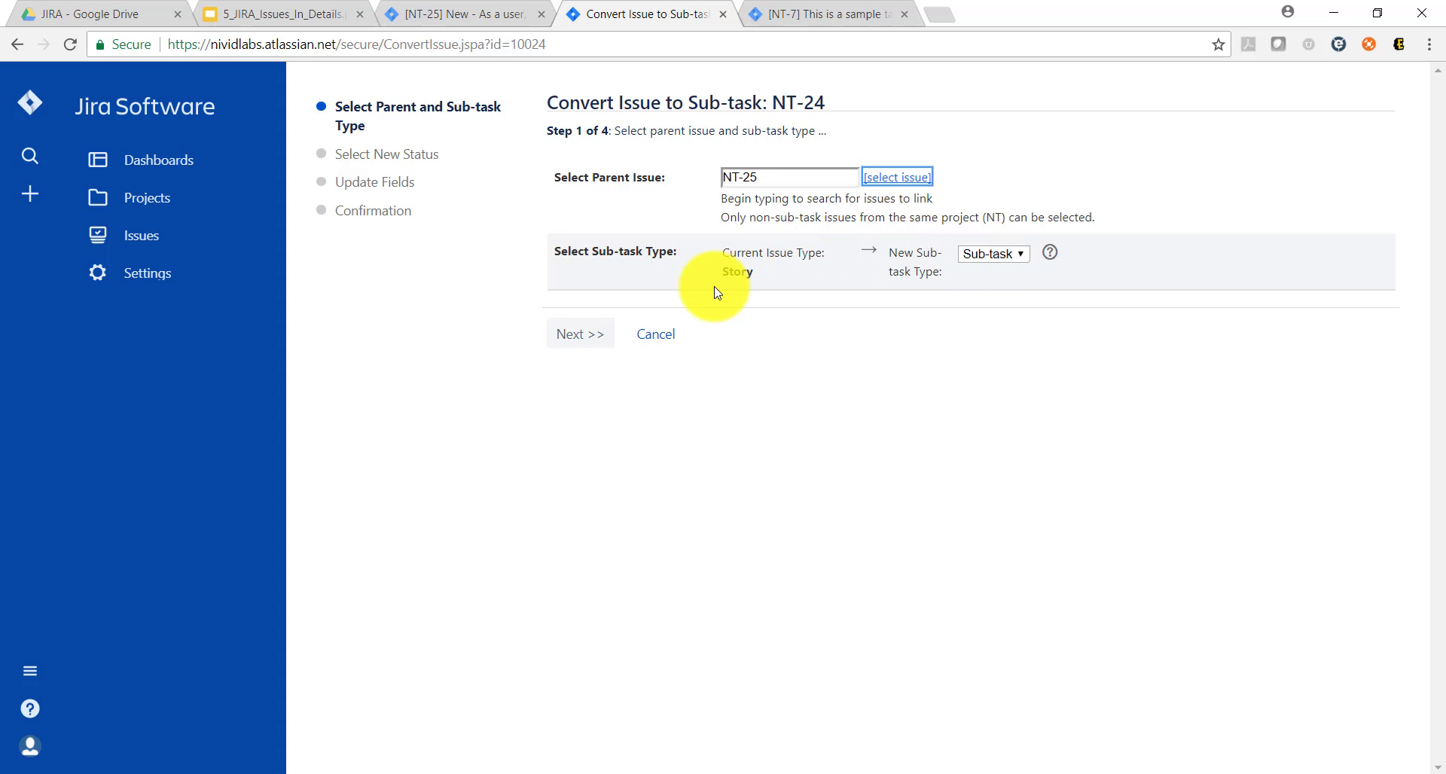
Step: Complete the conversion of NT-24 from Story to Sub-task and check the issue's type
double_click(735, 273)
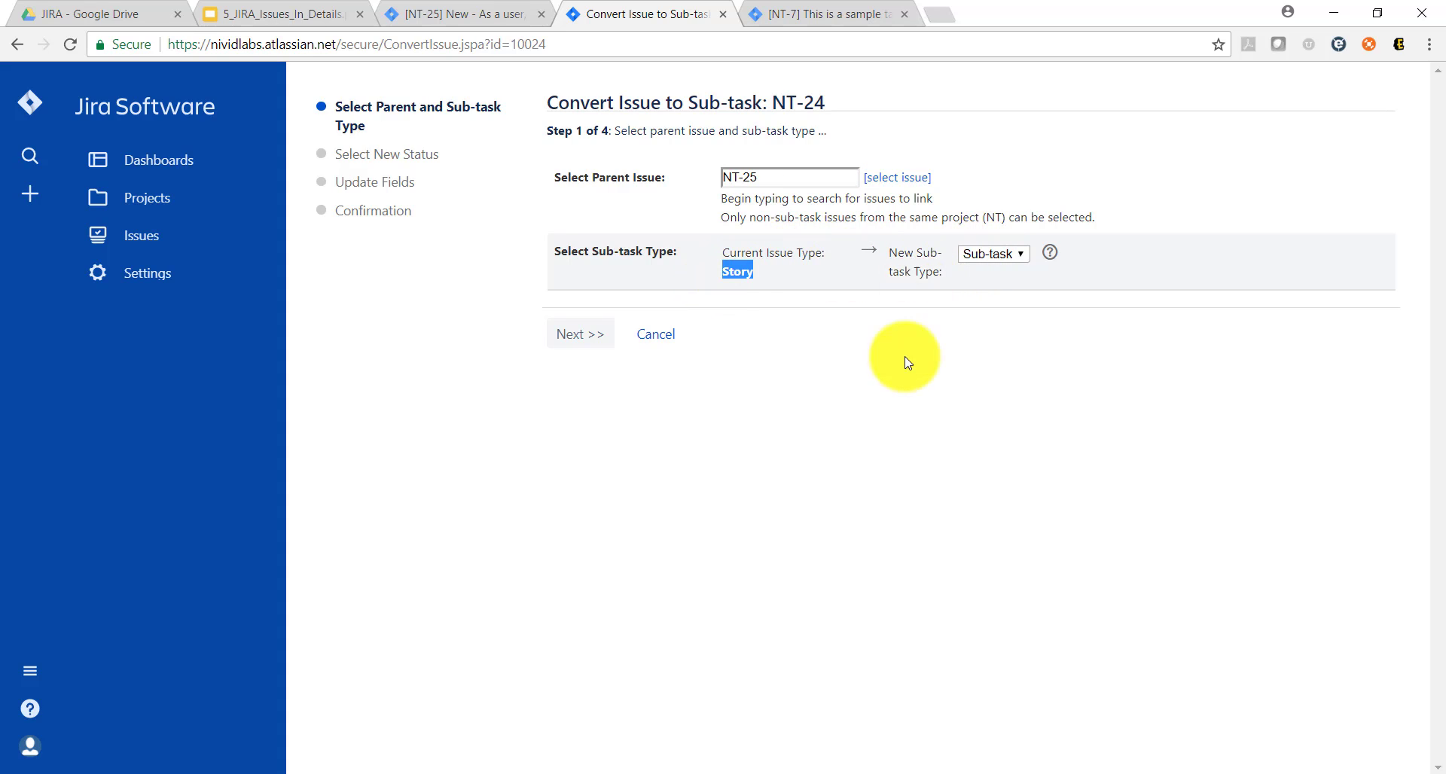
click(875, 419)
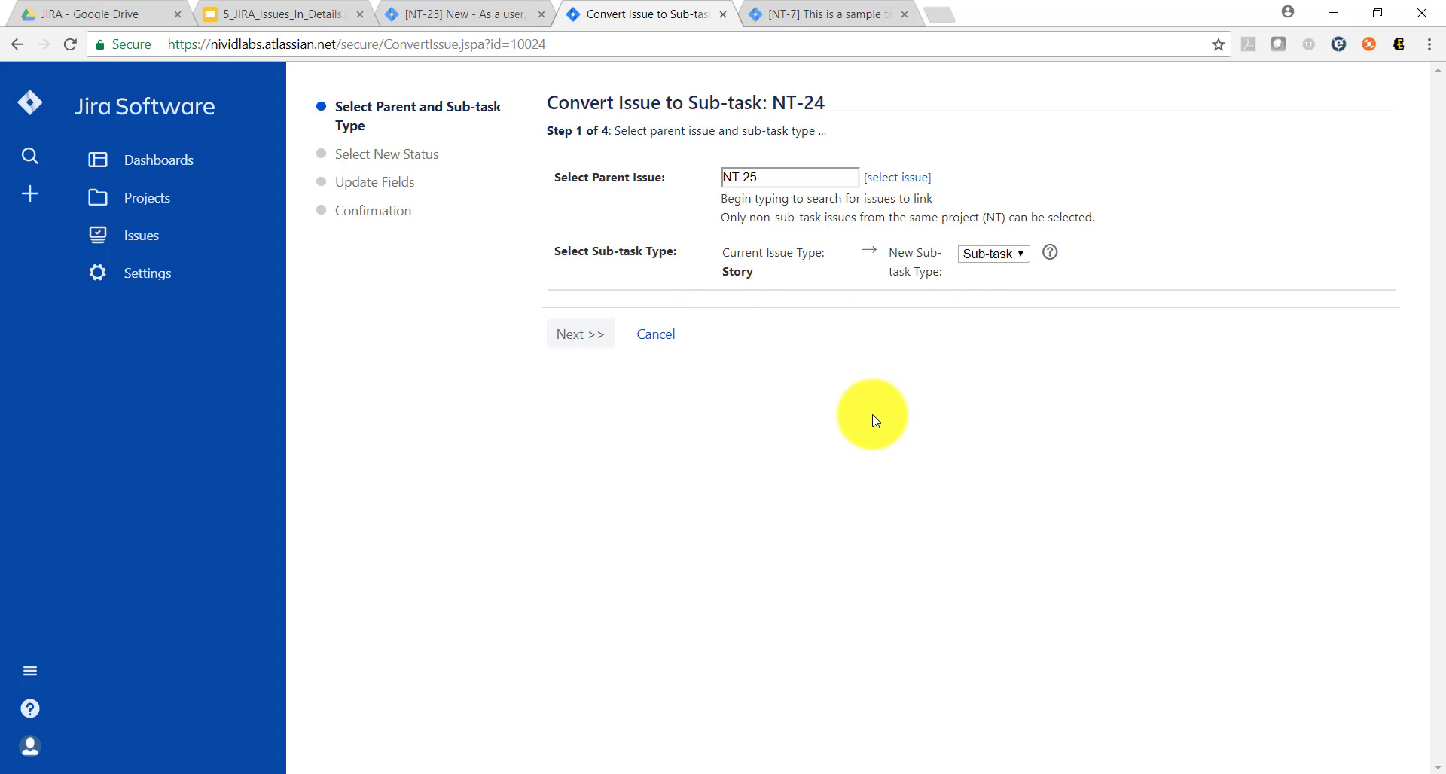
click(601, 341)
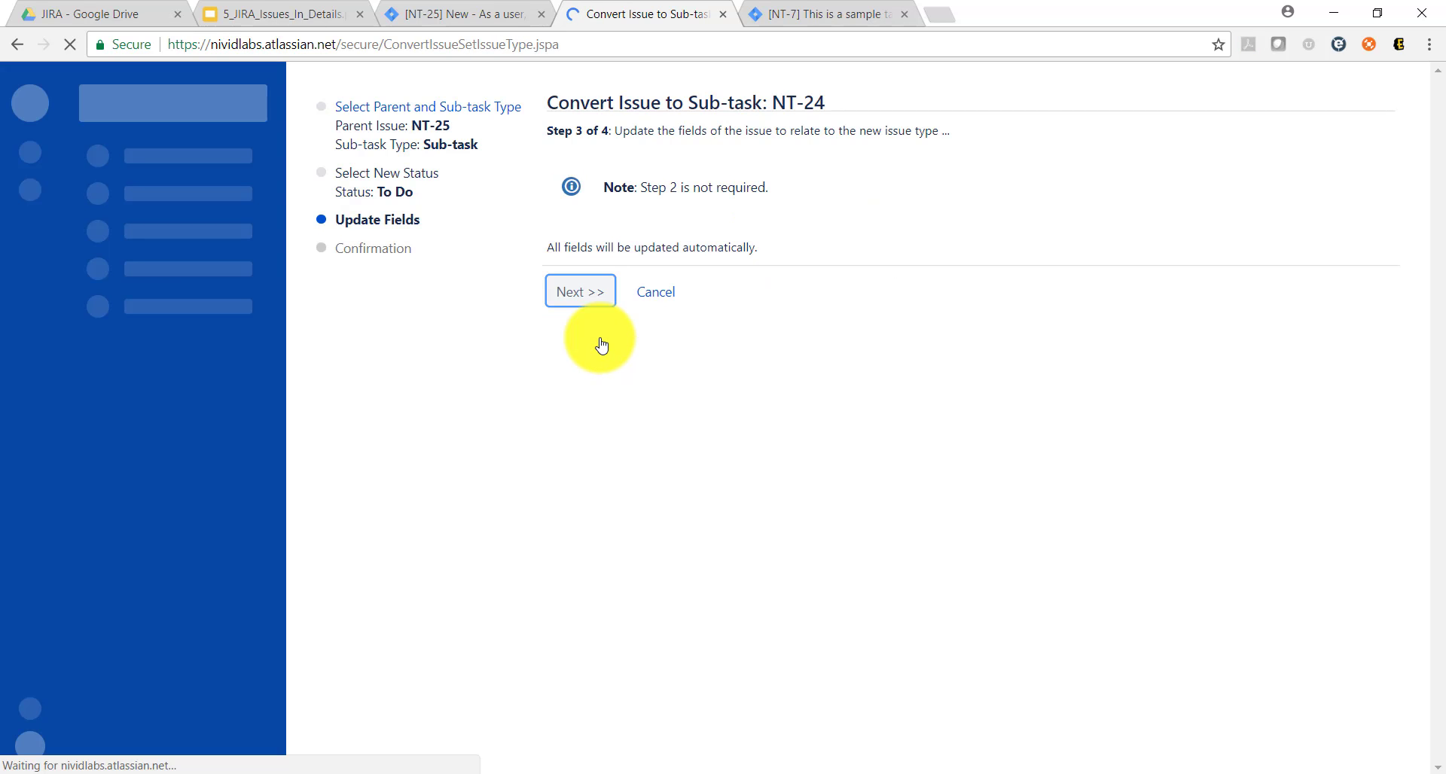
click(584, 297)
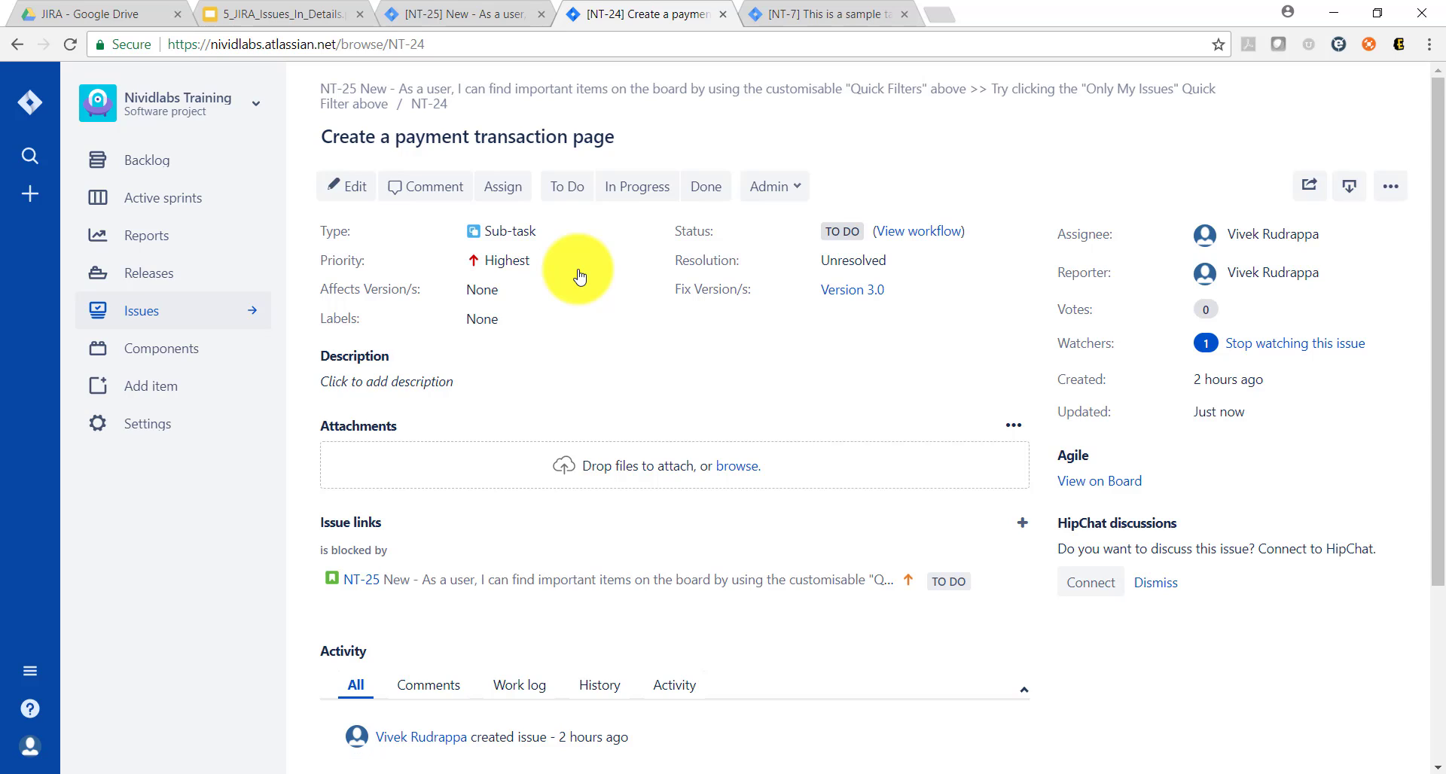
drag(538, 232, 462, 241)
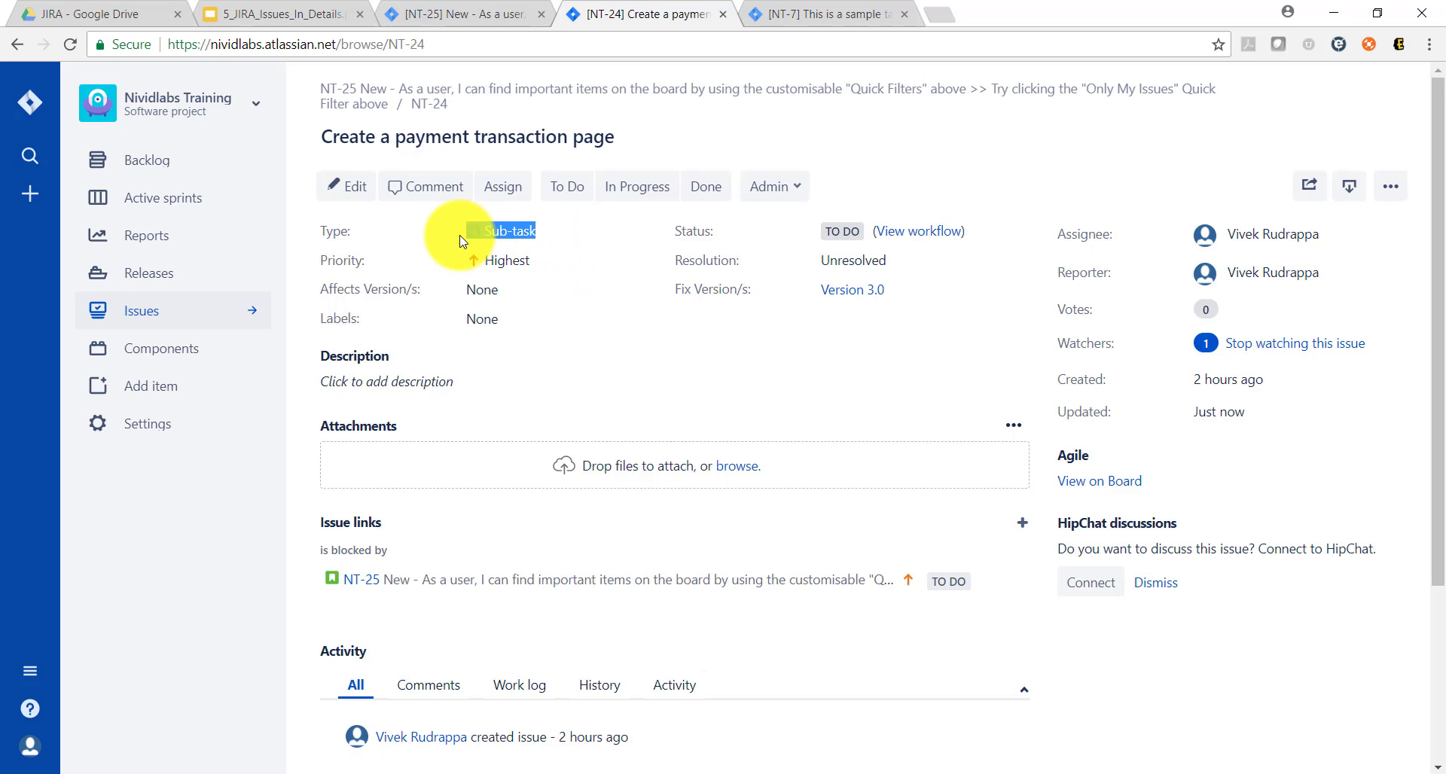
Step: Go to sub-task NT-7 and start converting it to an issue with Story as the new type
click(851, 14)
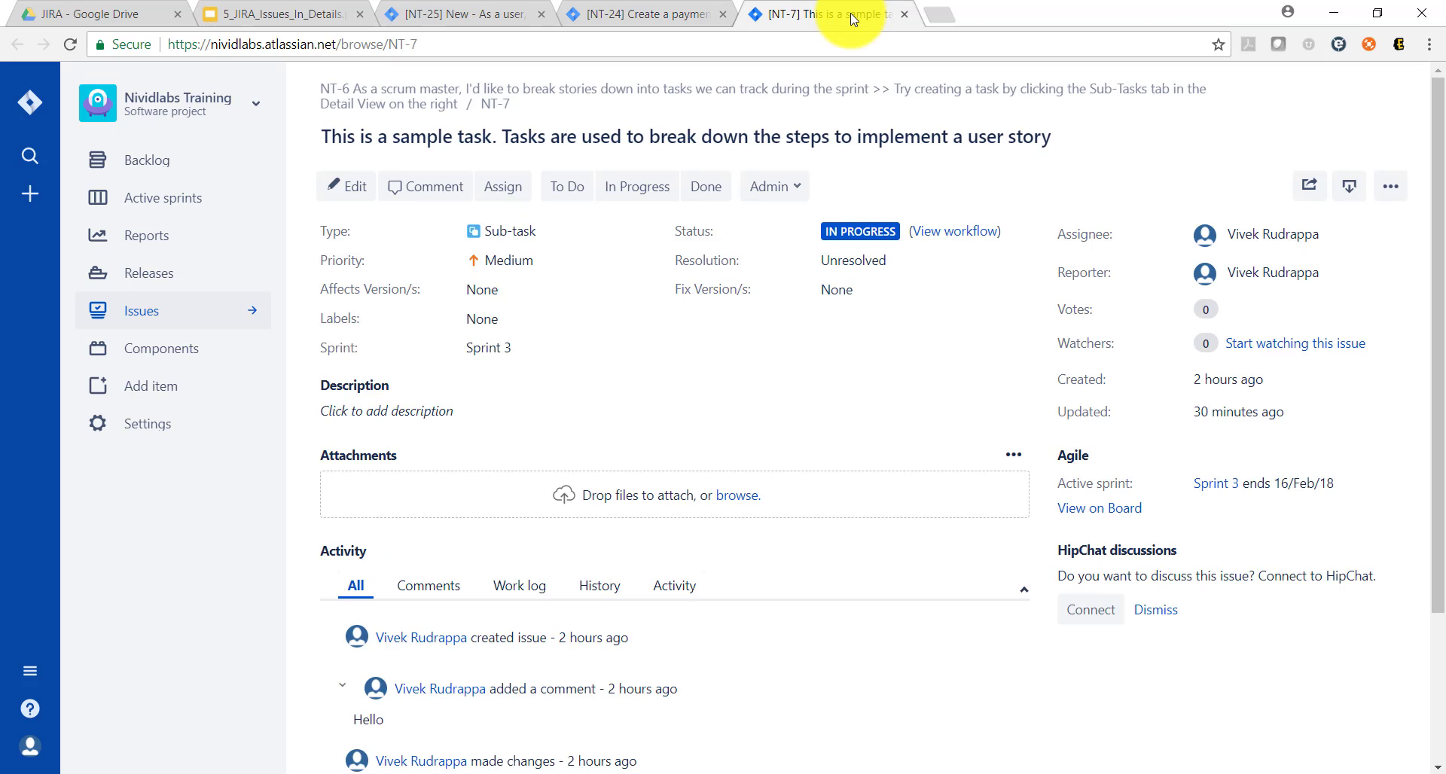
click(1390, 188)
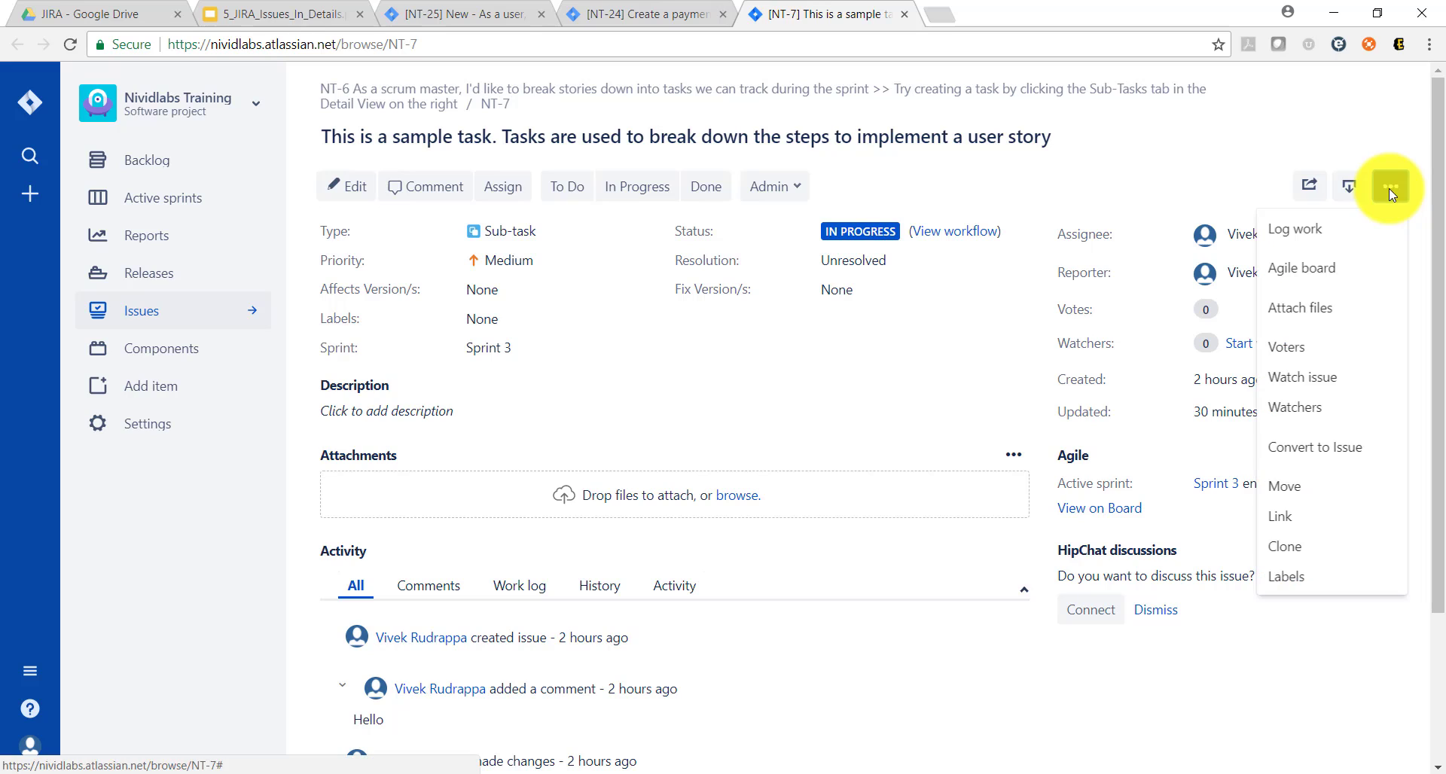
click(1323, 455)
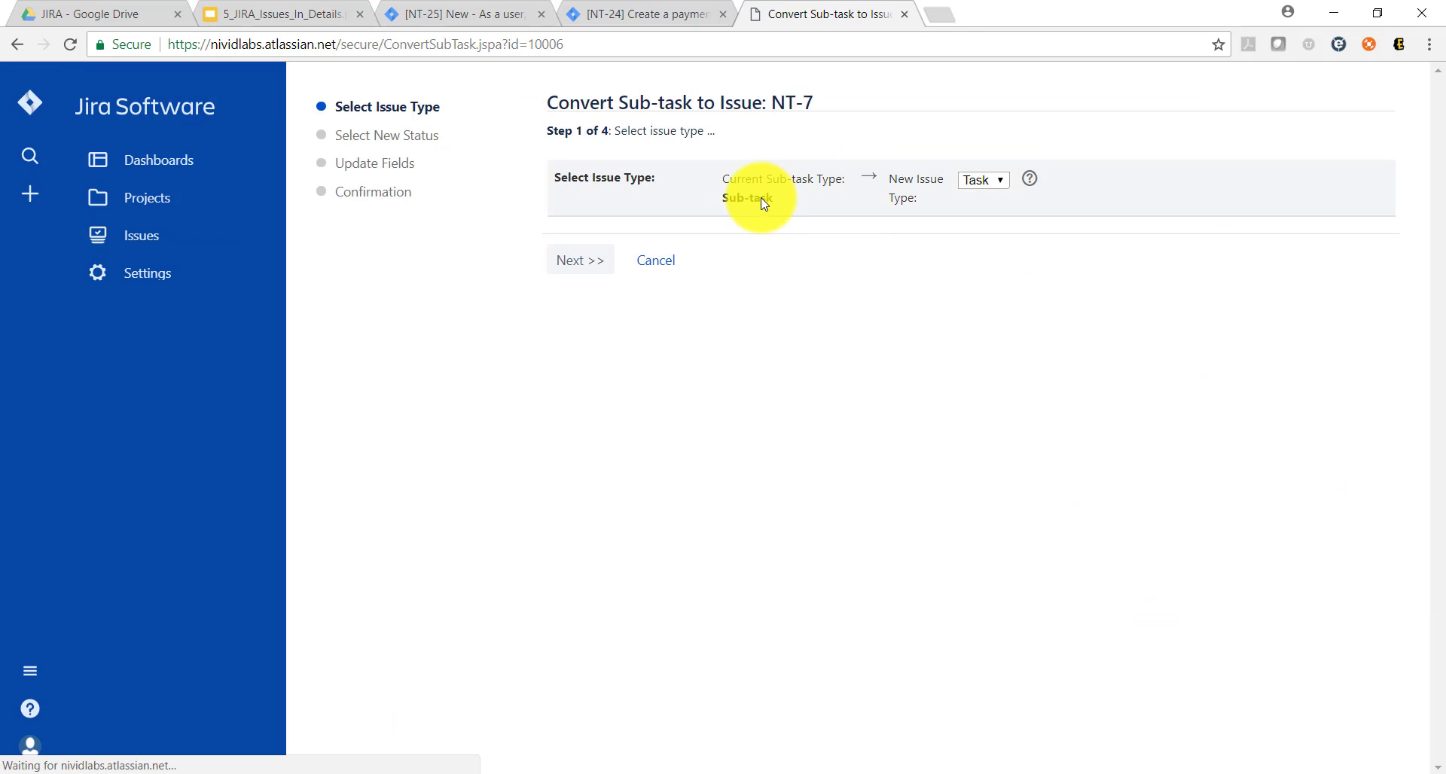
click(993, 188)
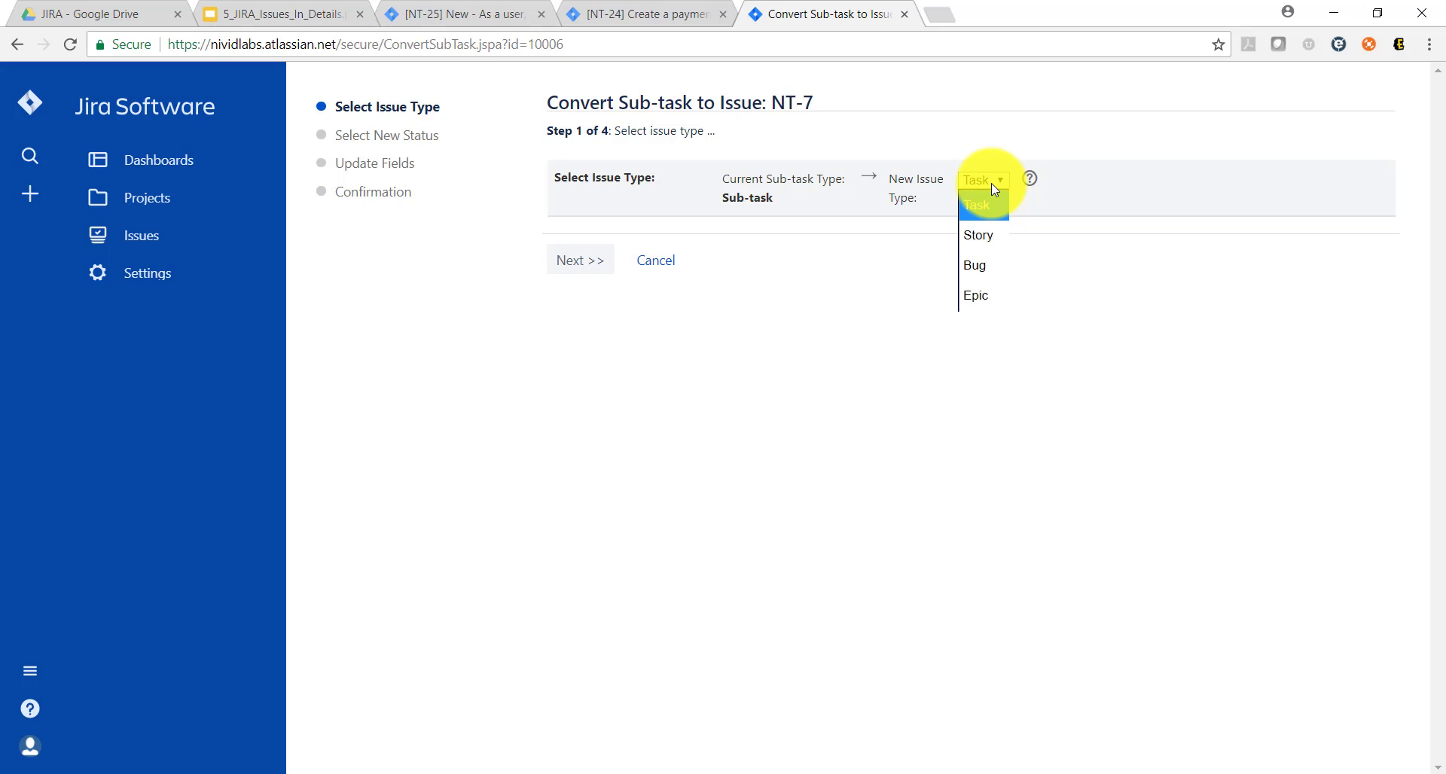
click(988, 234)
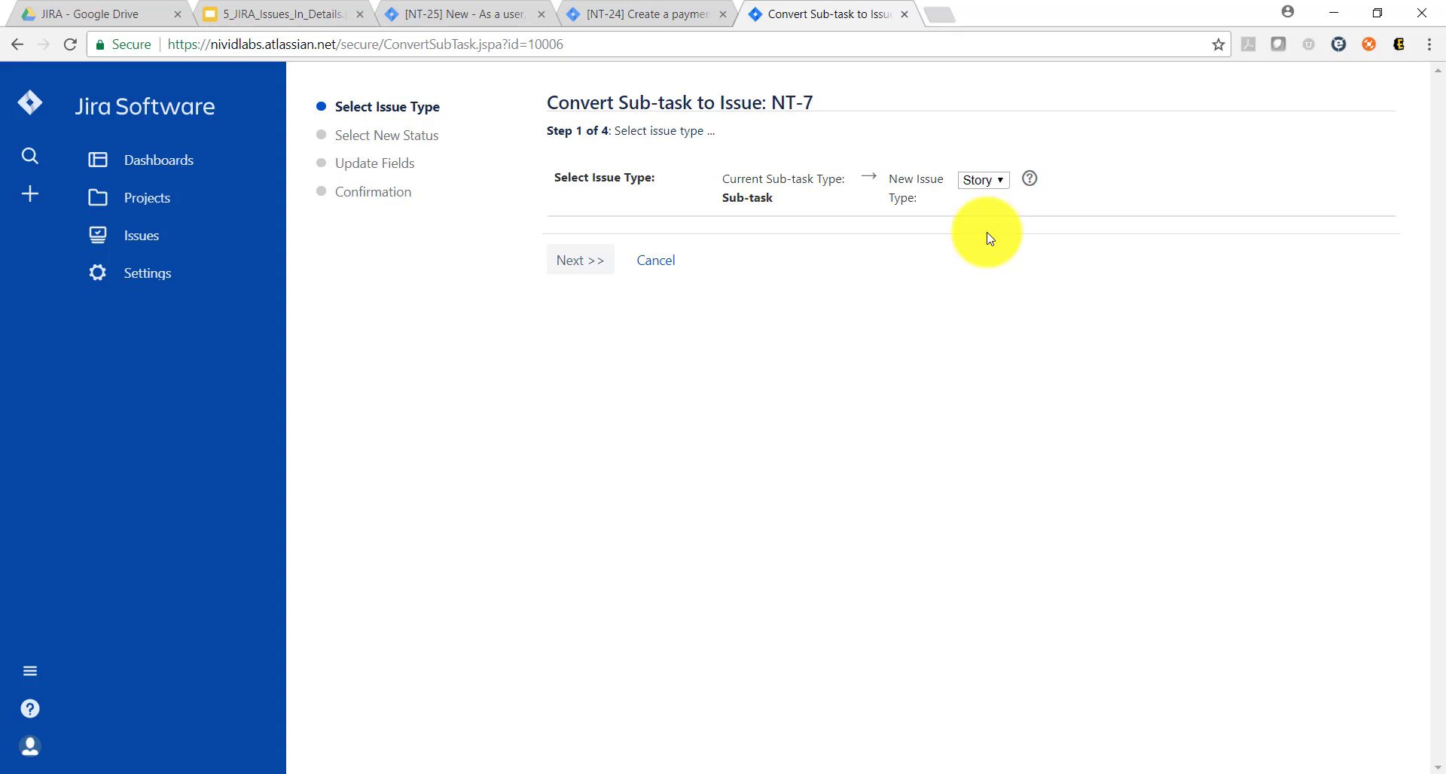
Step: Set the story points to 10, finish converting NT-7 to a story and check its type
click(576, 260)
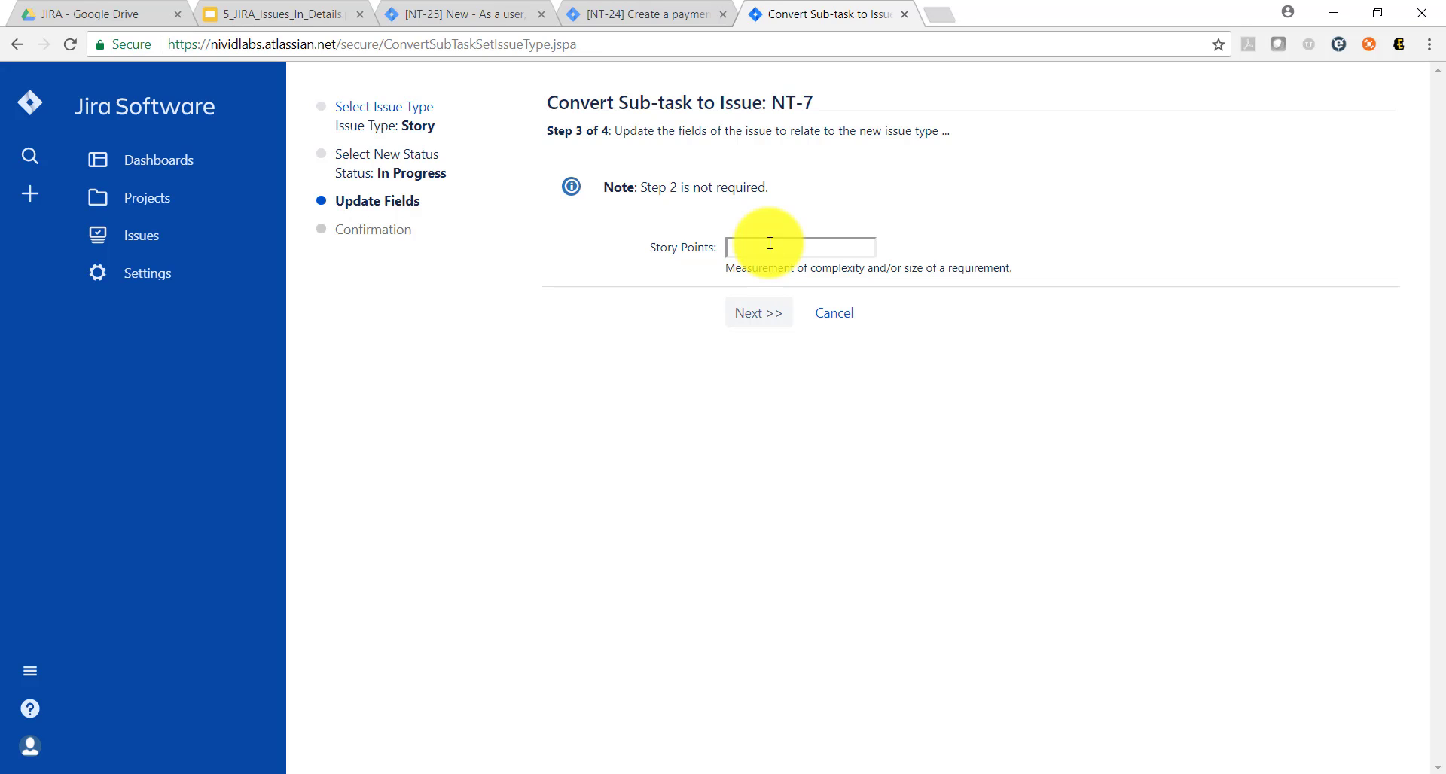
click(741, 316)
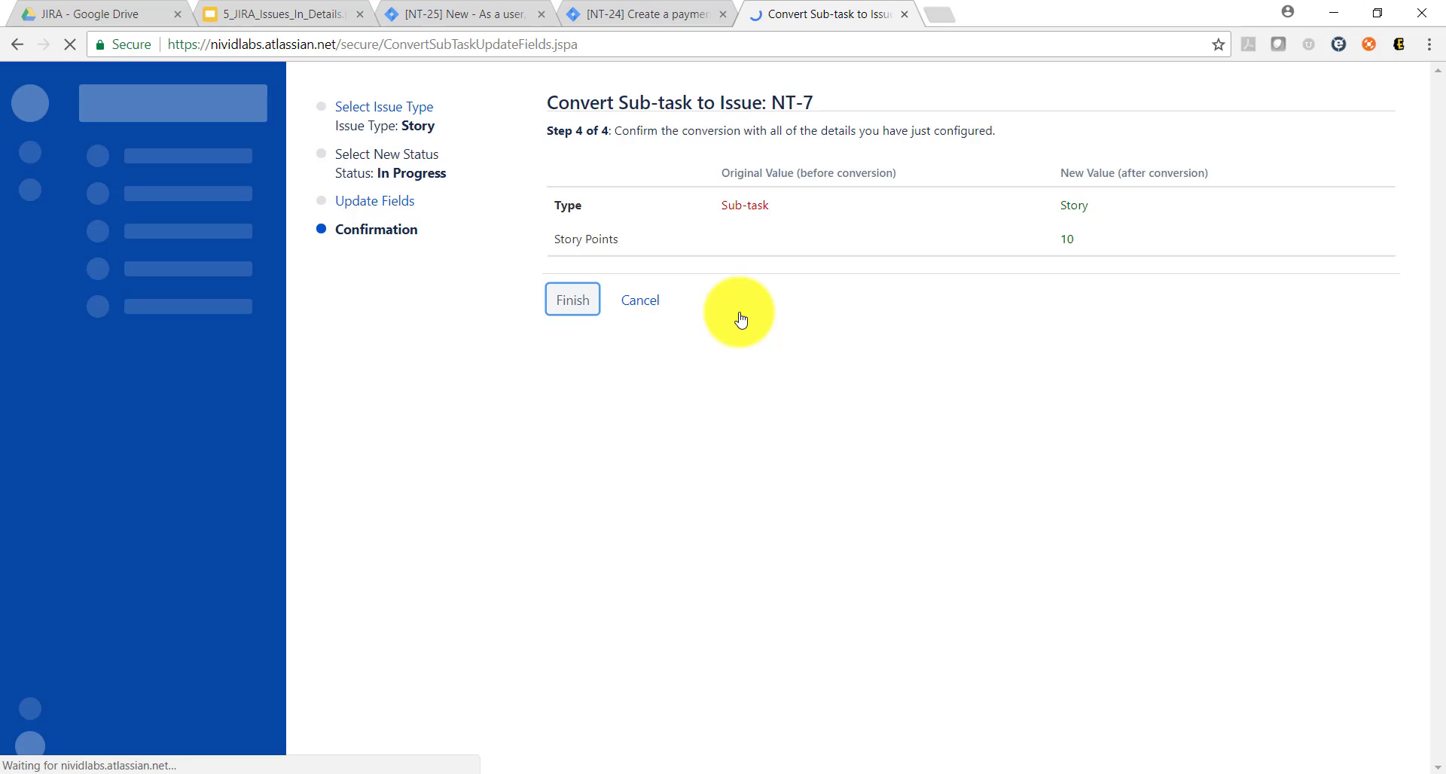
click(569, 303)
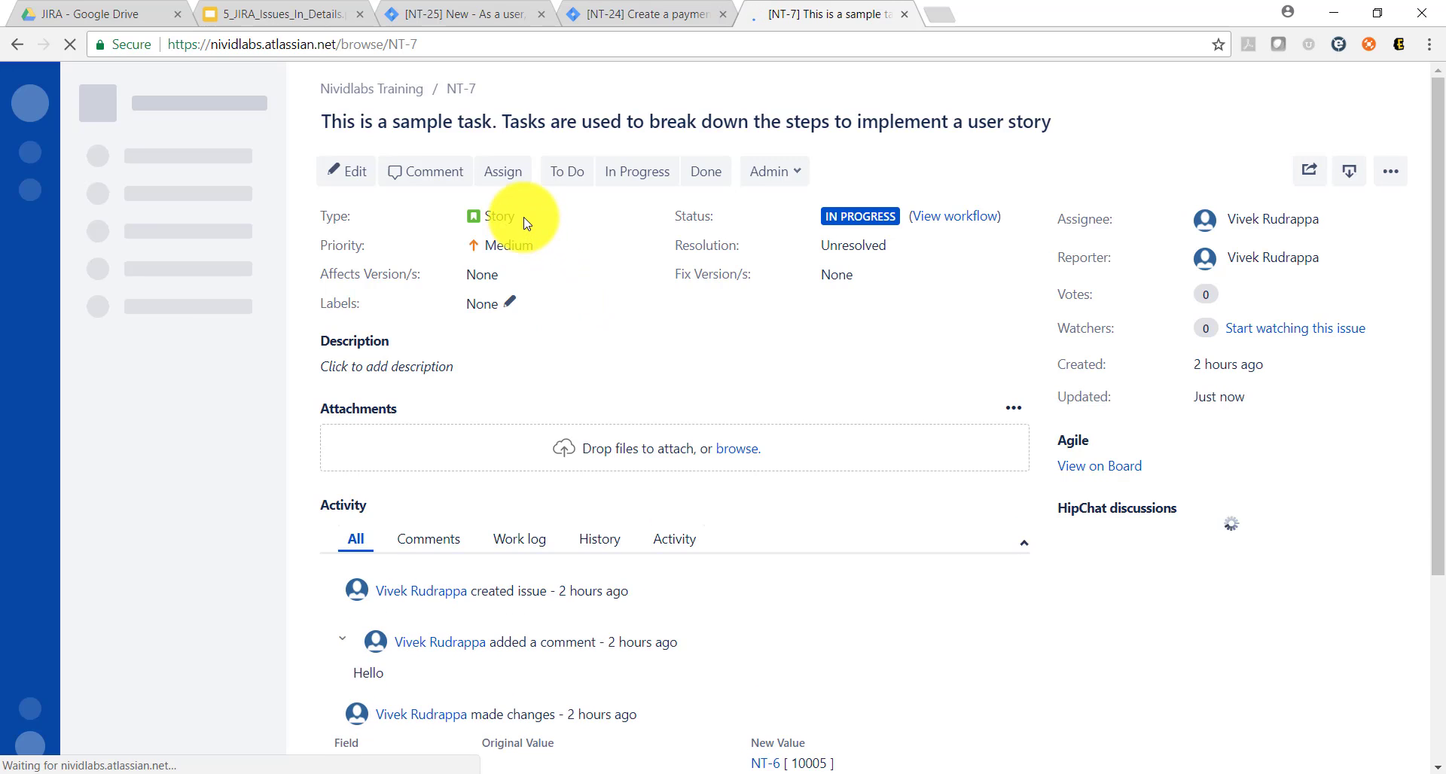
drag(518, 218, 467, 220)
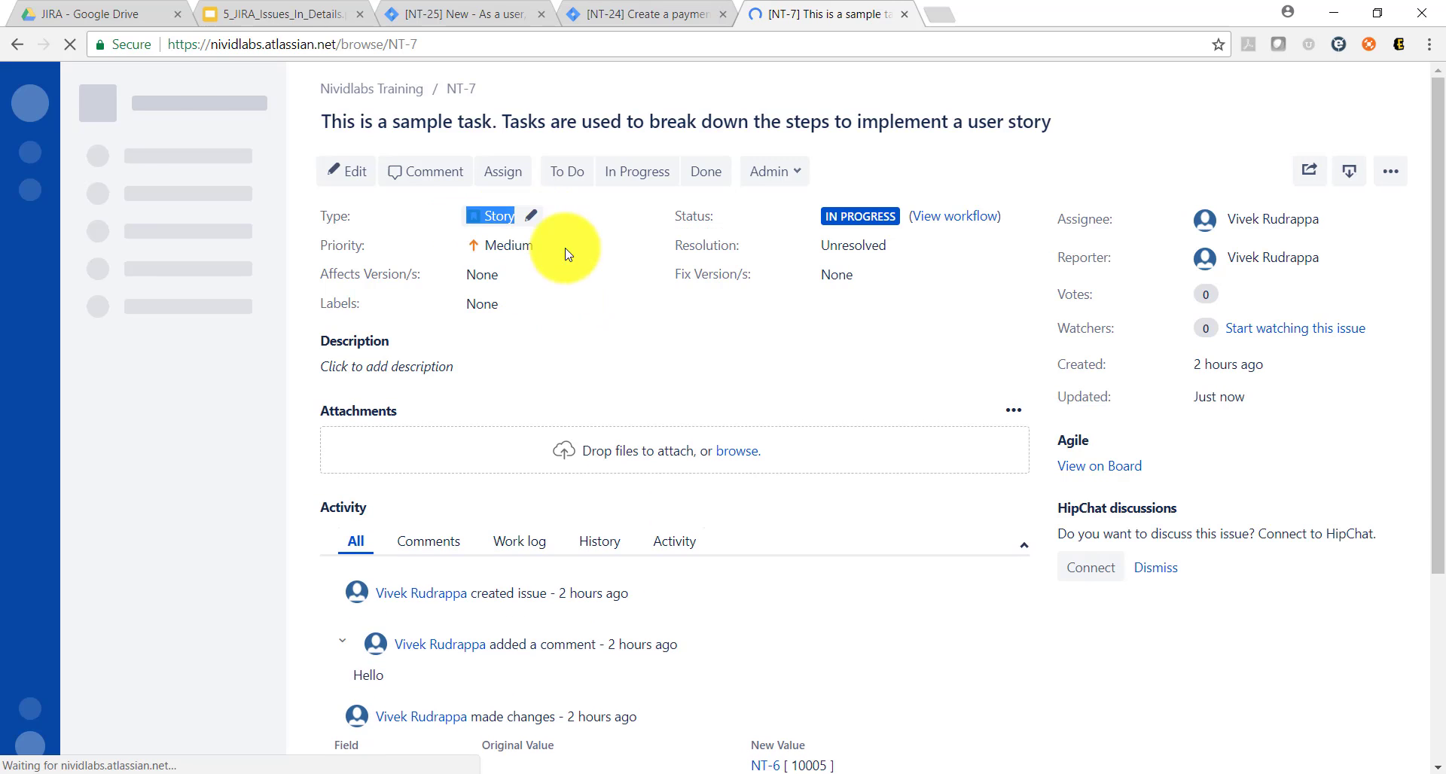
click(583, 316)
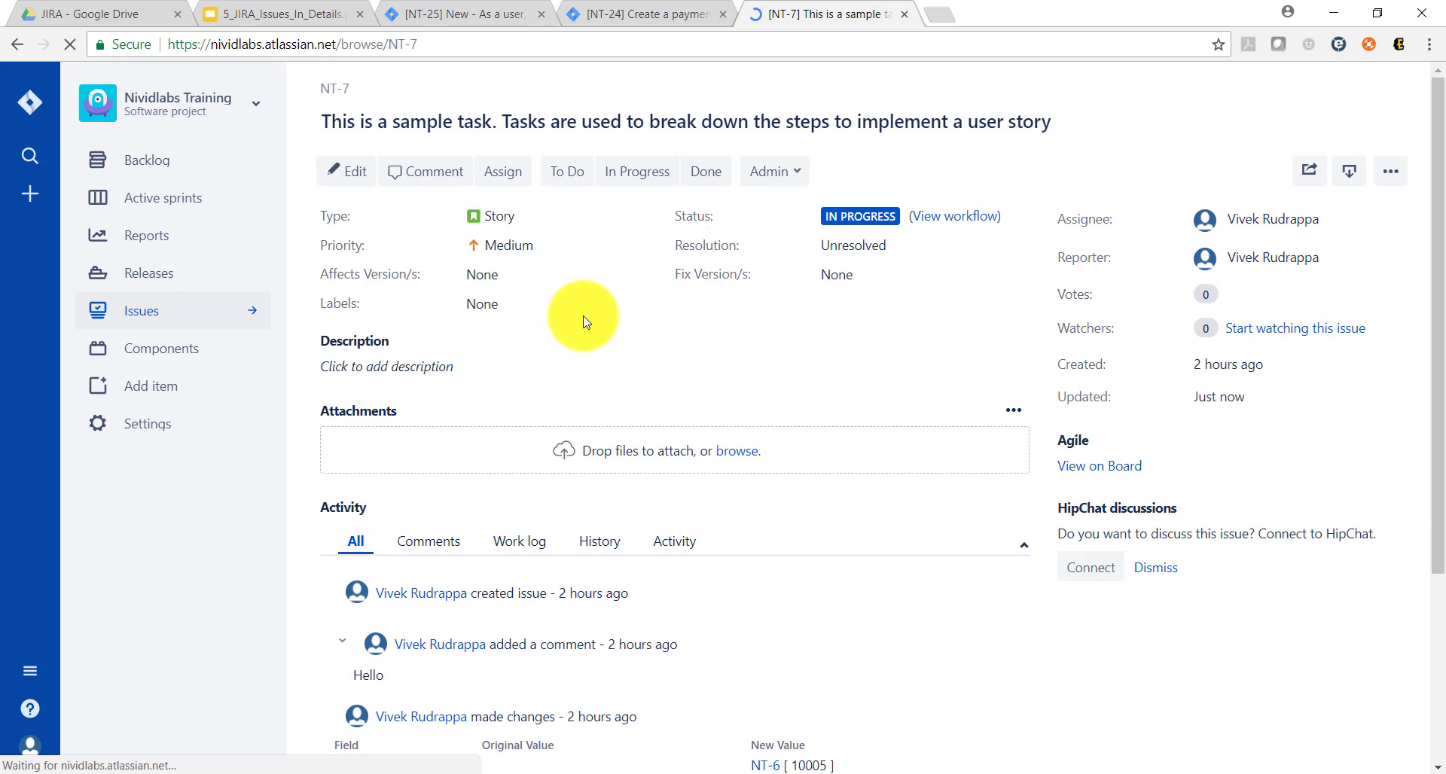
Step: Check the session topics slide again, then review the edit form of NT-7 and close it without saving
click(253, 16)
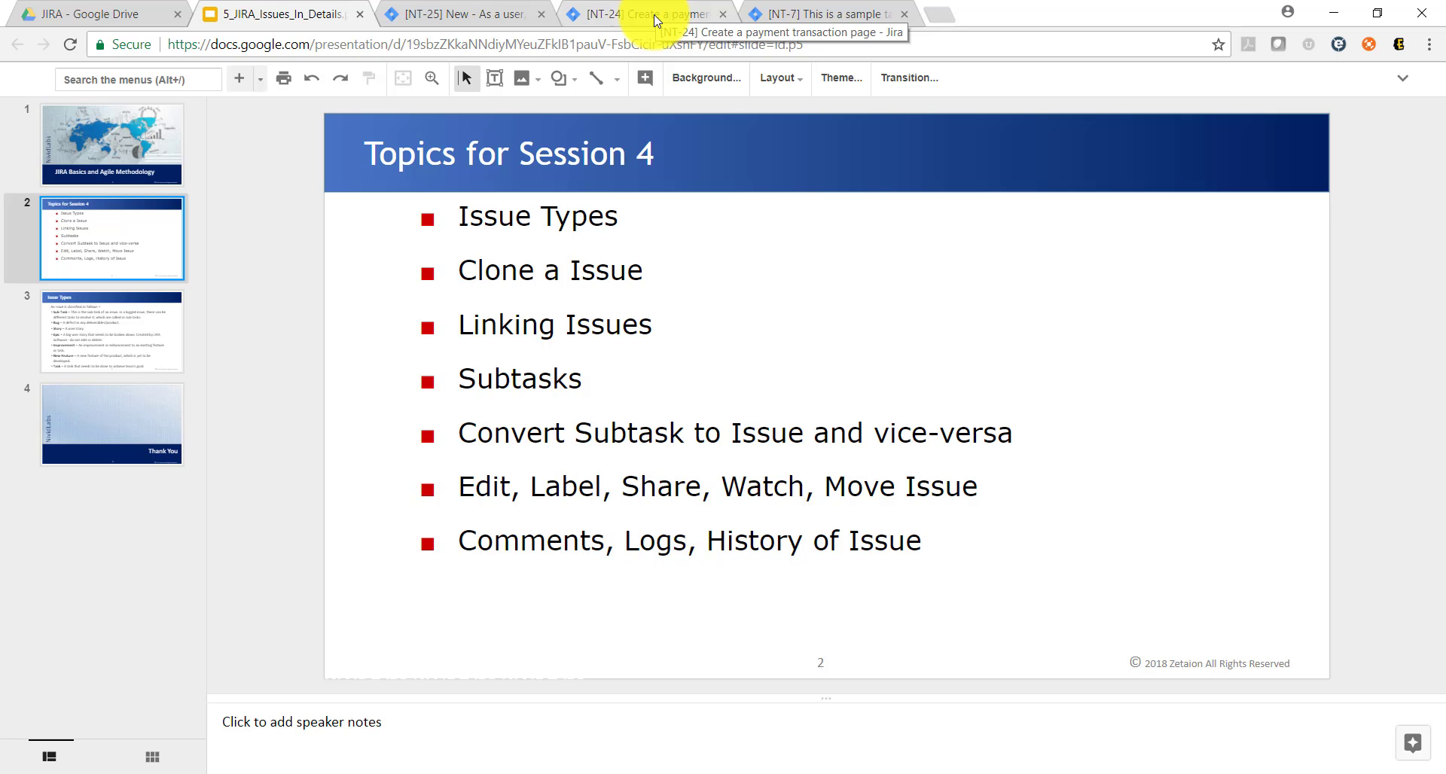
click(834, 13)
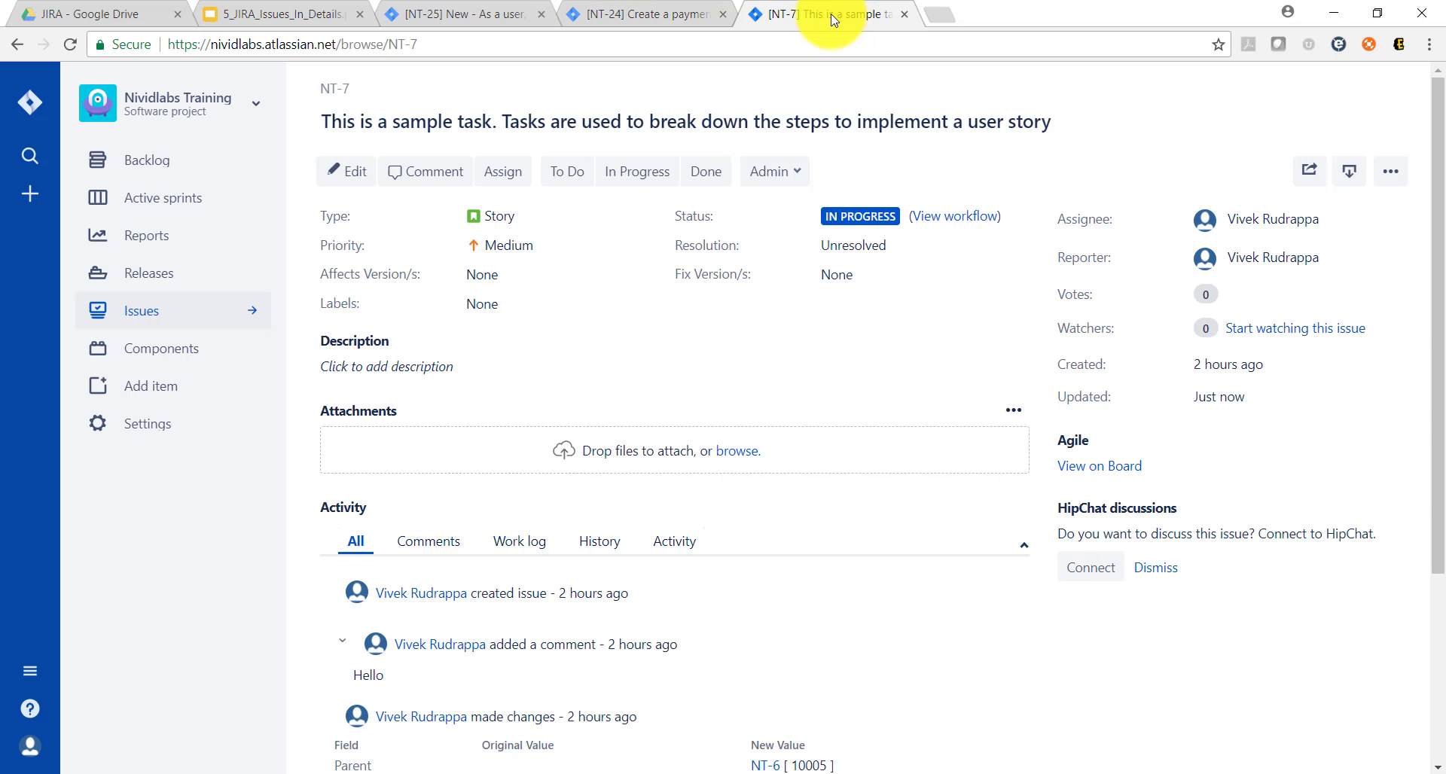
click(352, 172)
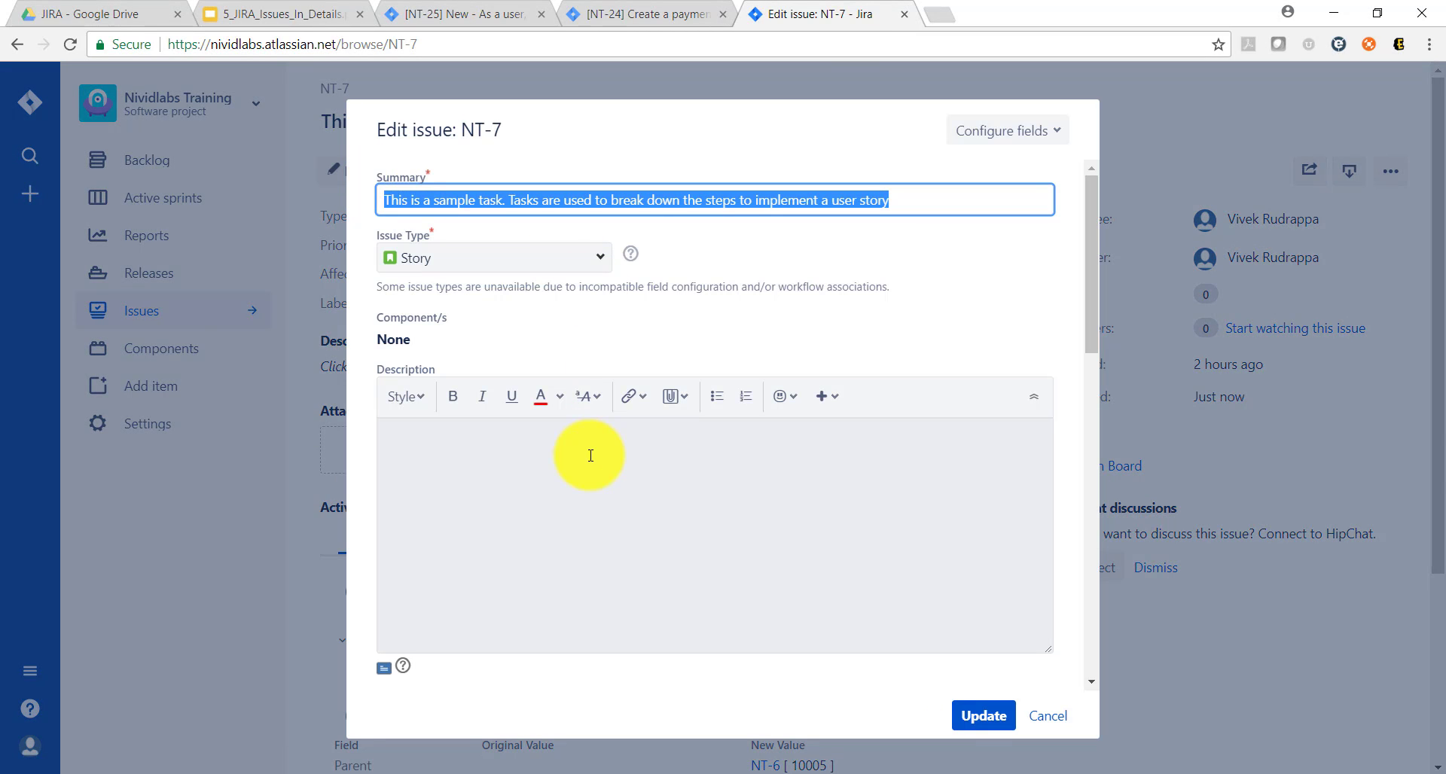
scroll(591, 455, down, 10)
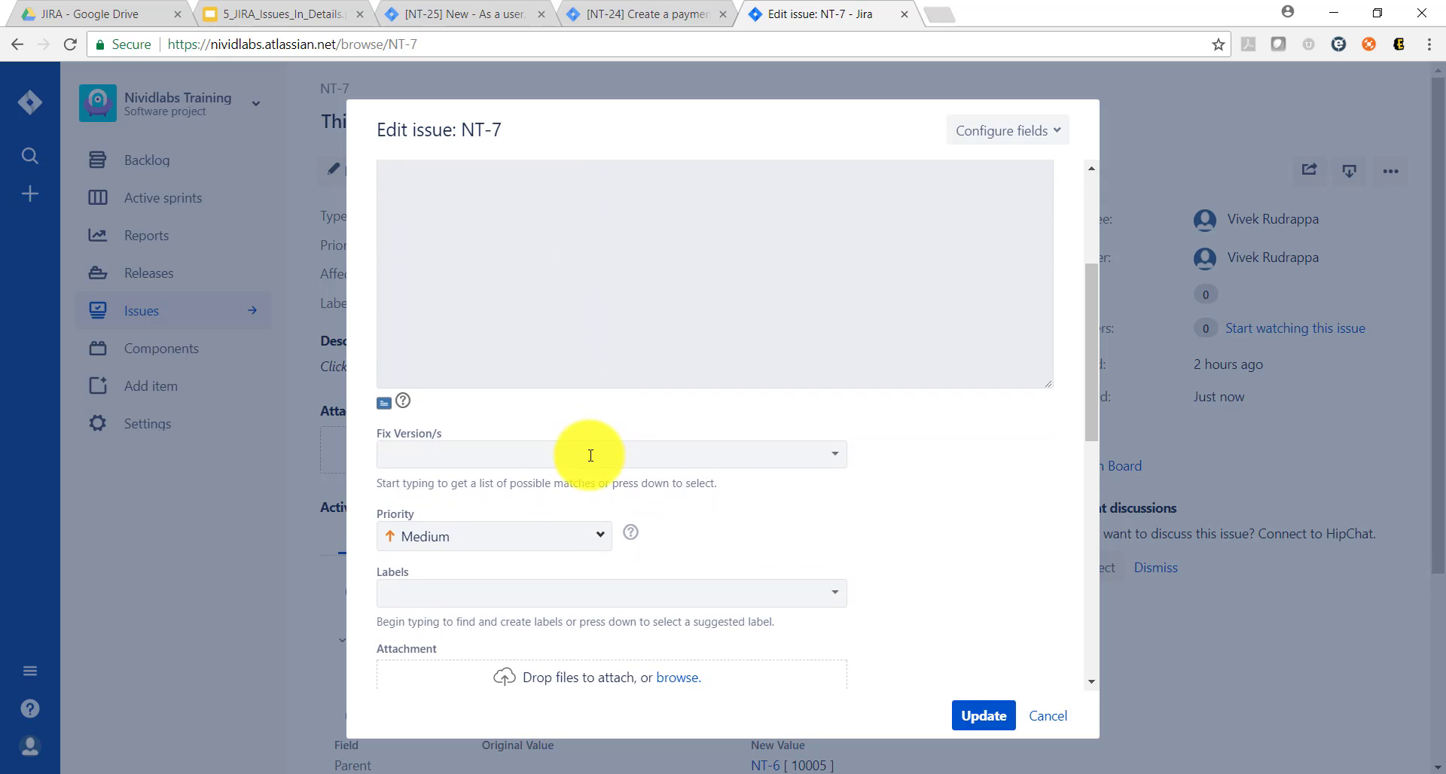
scroll(590, 455, down, 3)
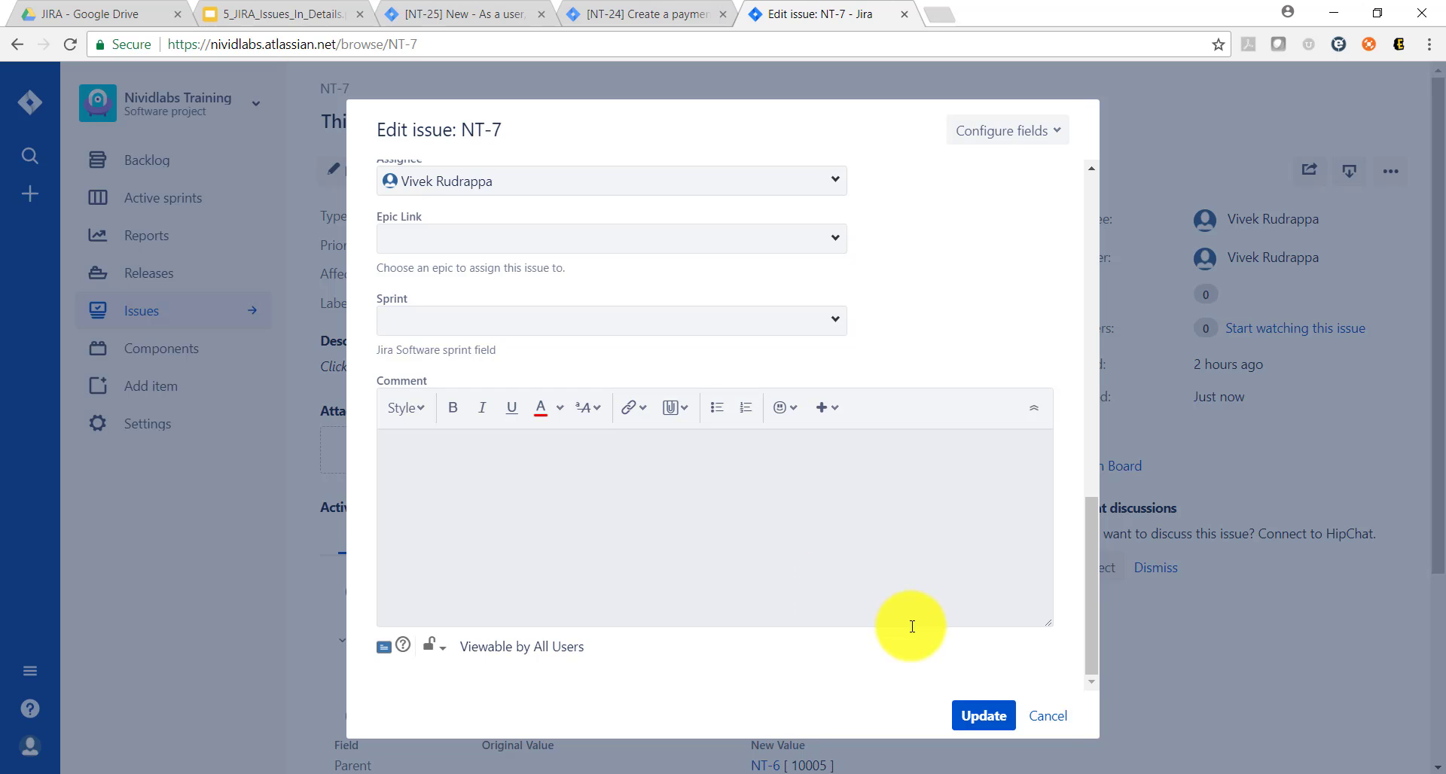
click(1049, 714)
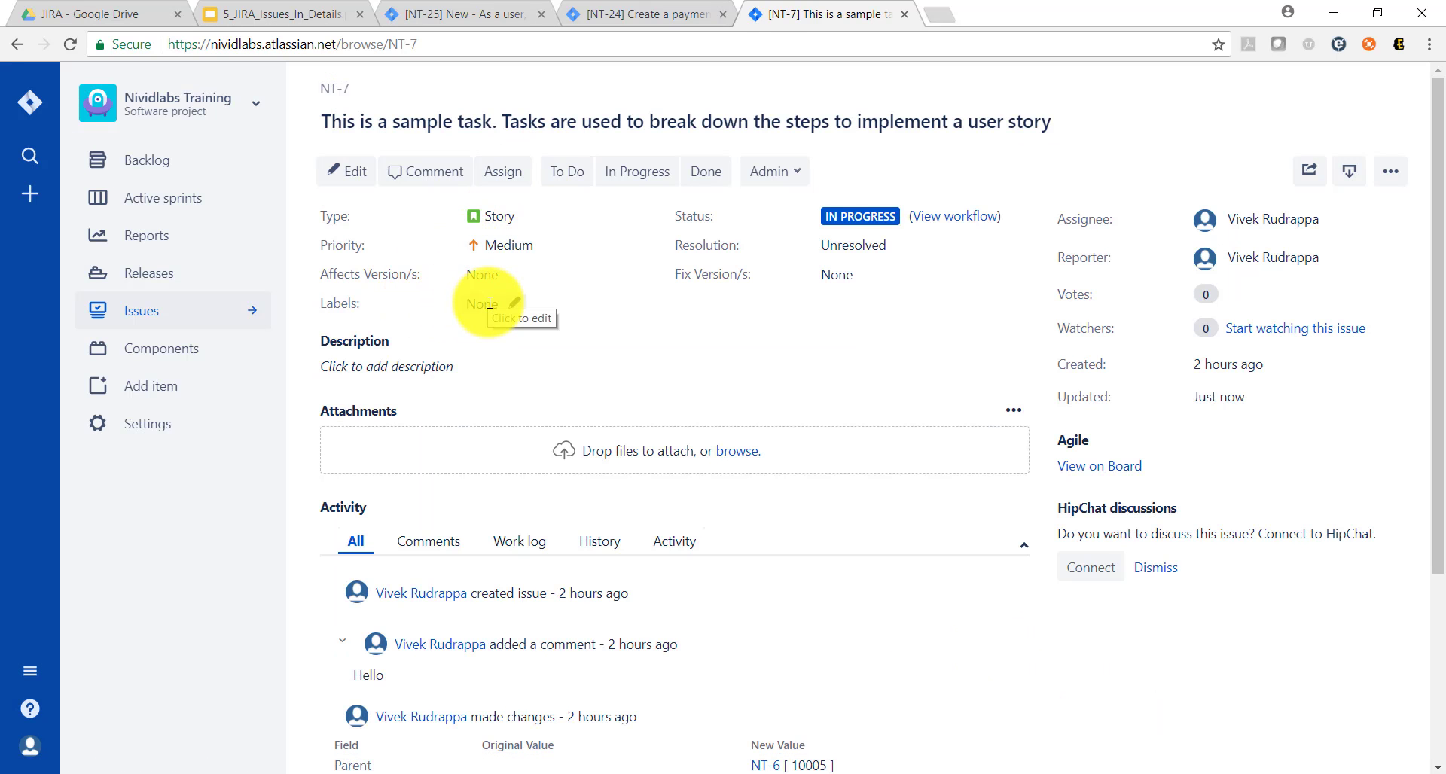
Step: Add the new label Ver-QA to issue NT-7 and save it
click(512, 309)
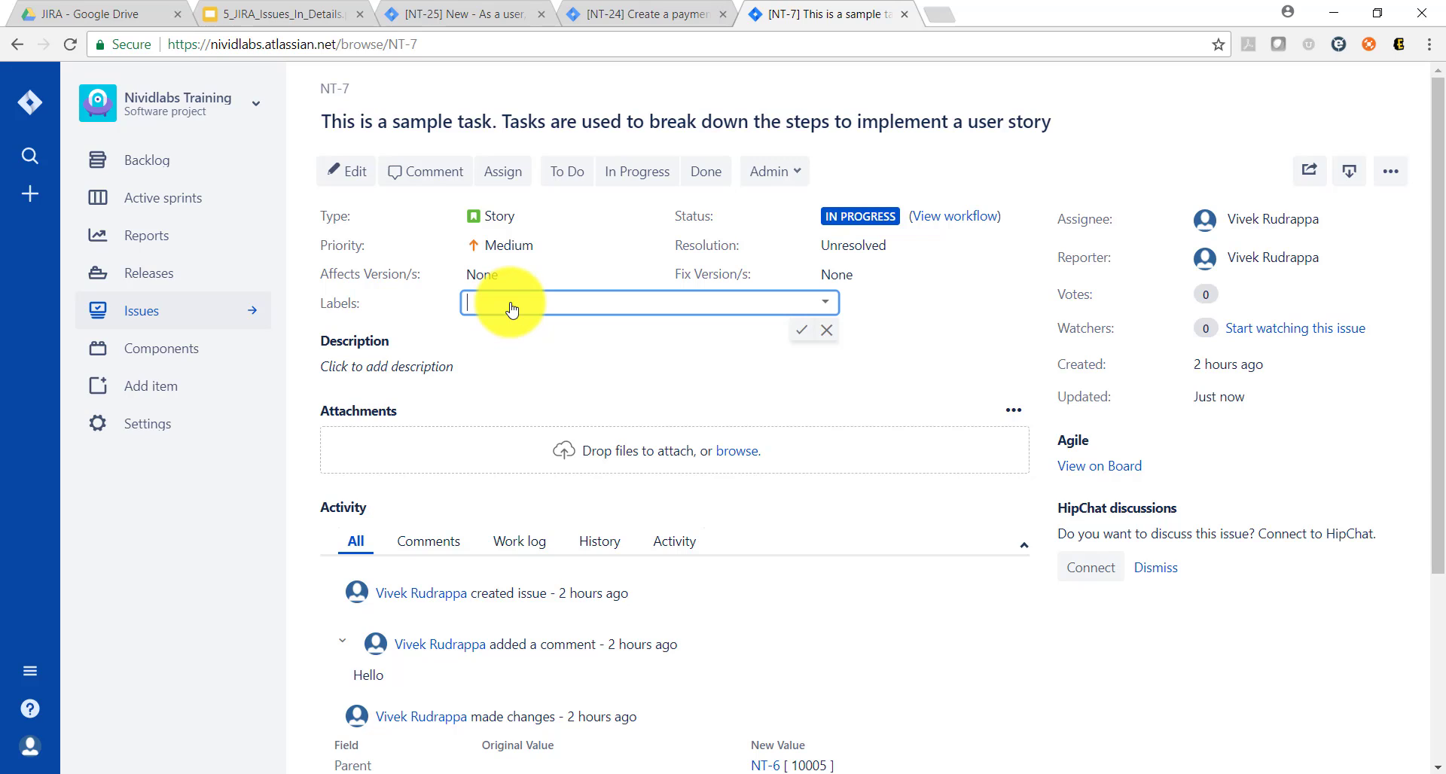
text(Ver-QA)
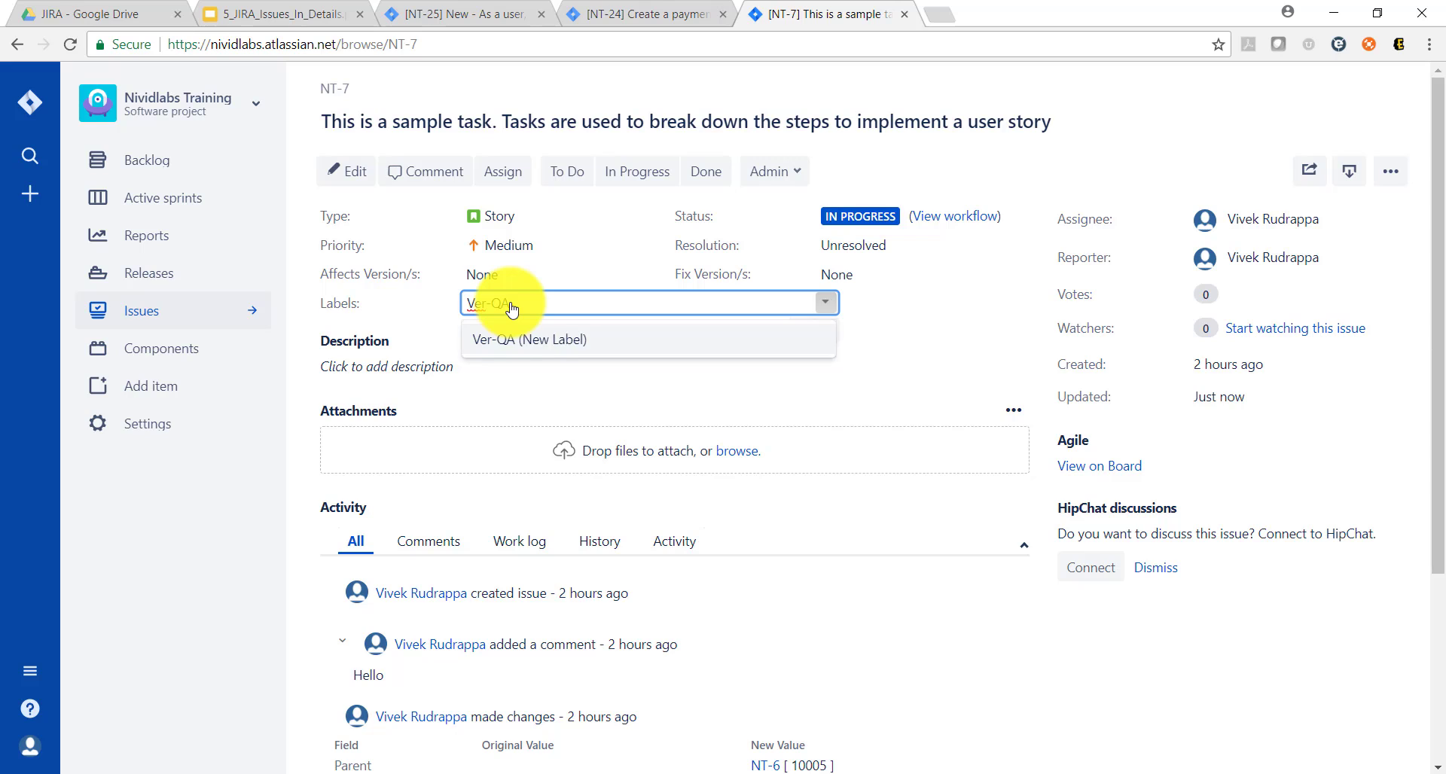
key(Return)
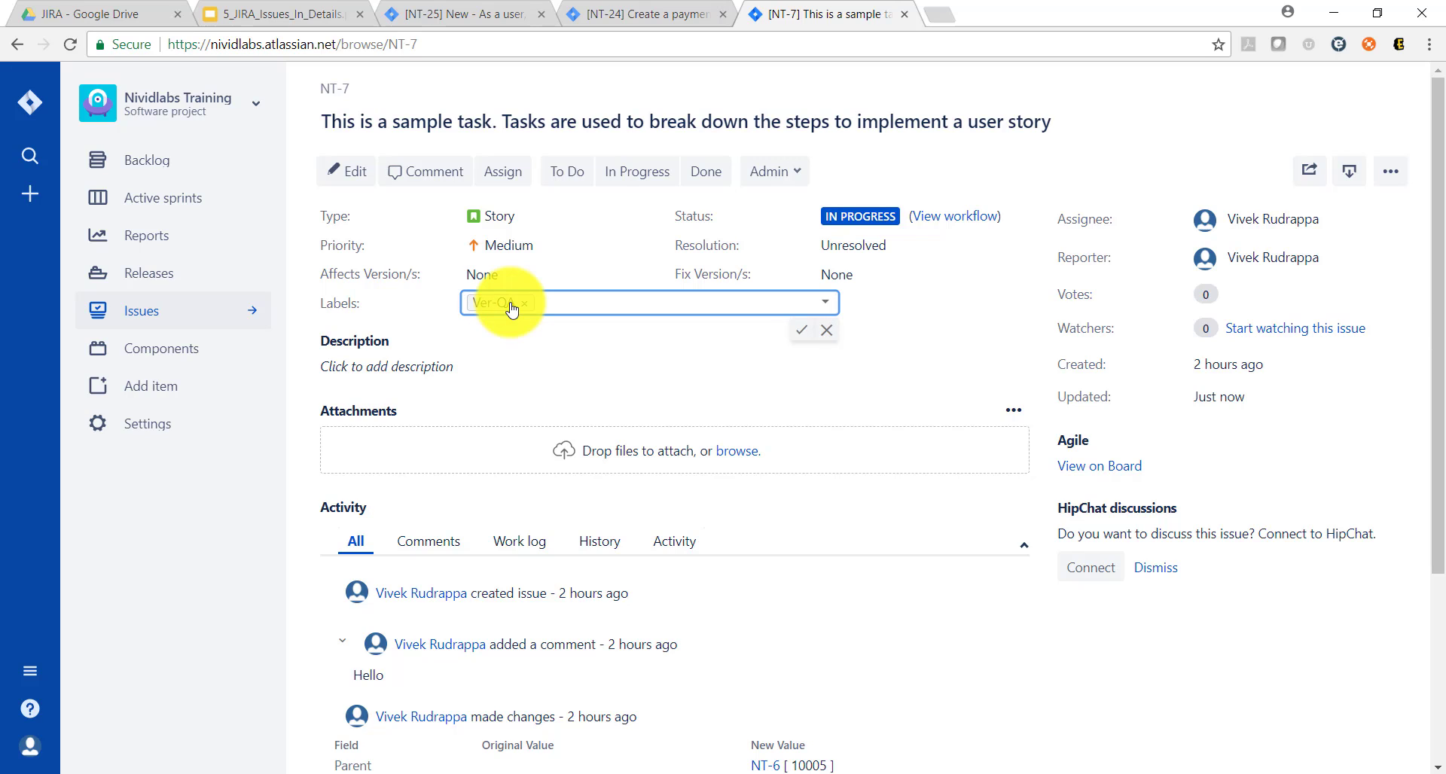
click(801, 330)
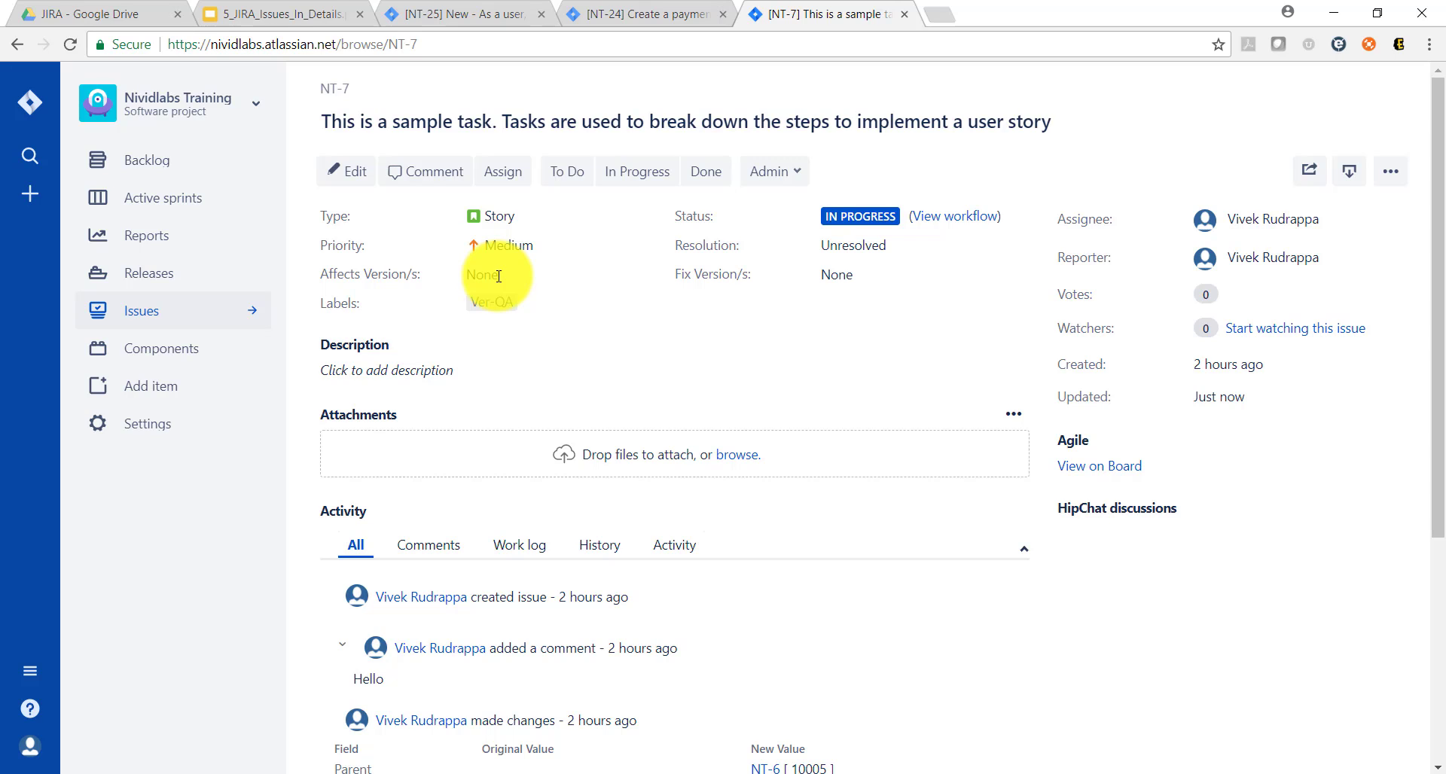
Step: Check the session topics slide, then view the watchers of NT-24 and stop watching the issue
click(324, 15)
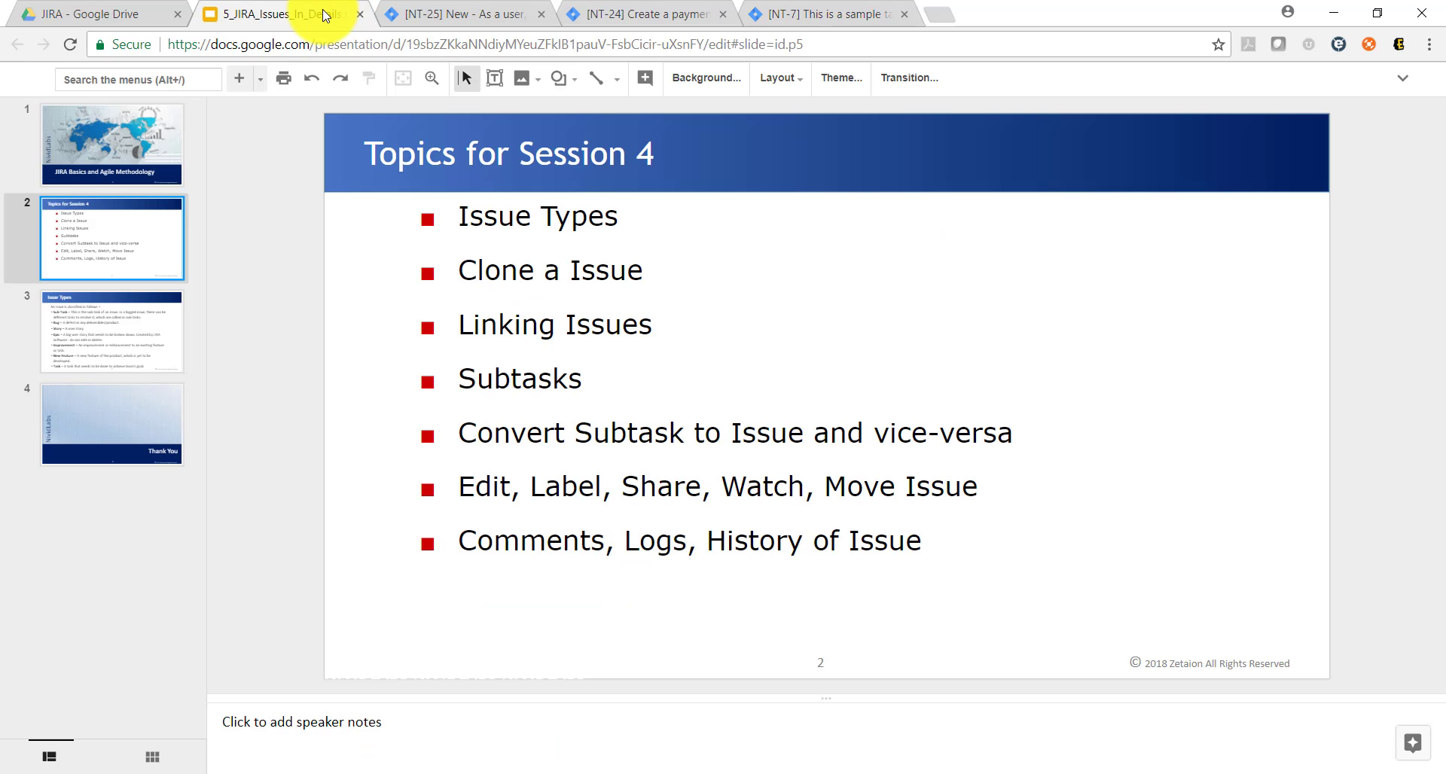
click(682, 20)
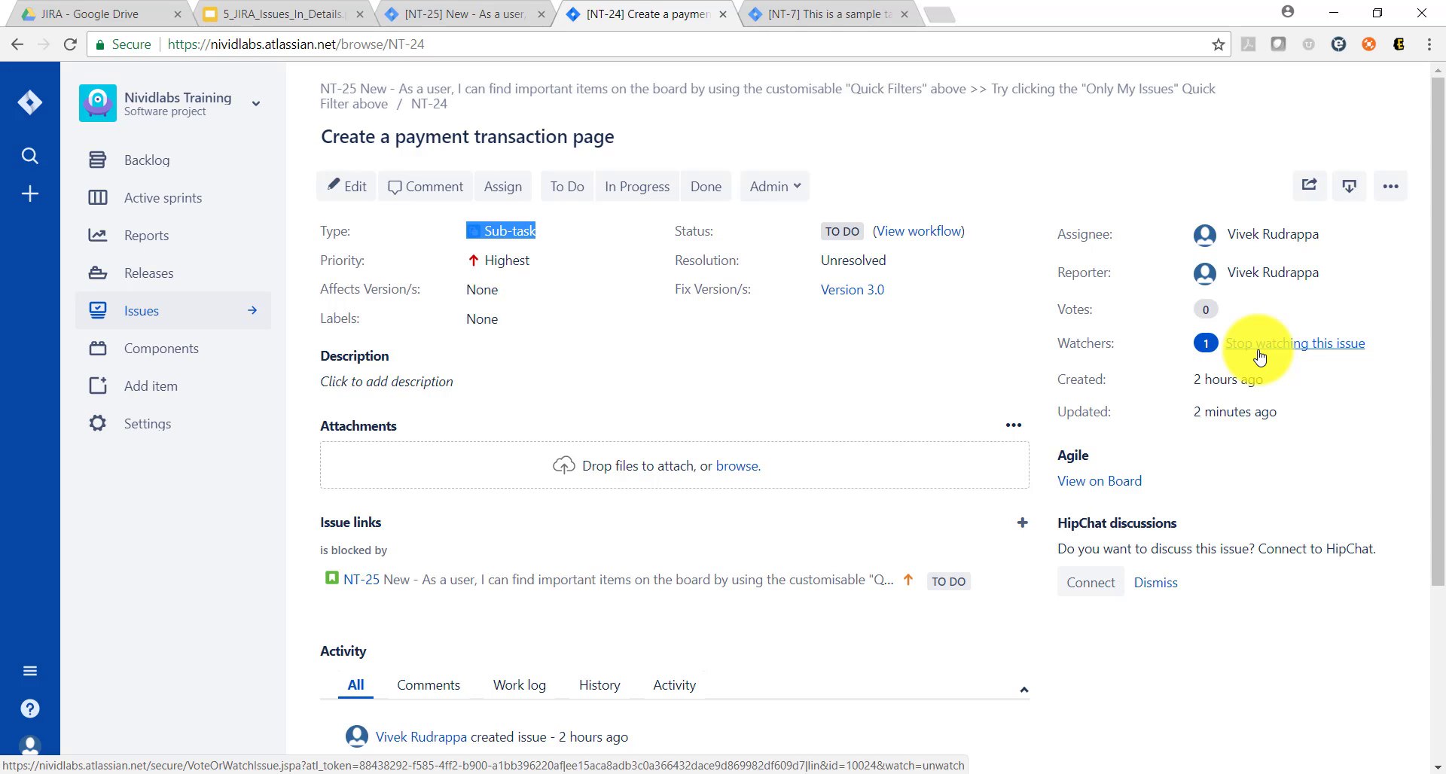
click(1206, 344)
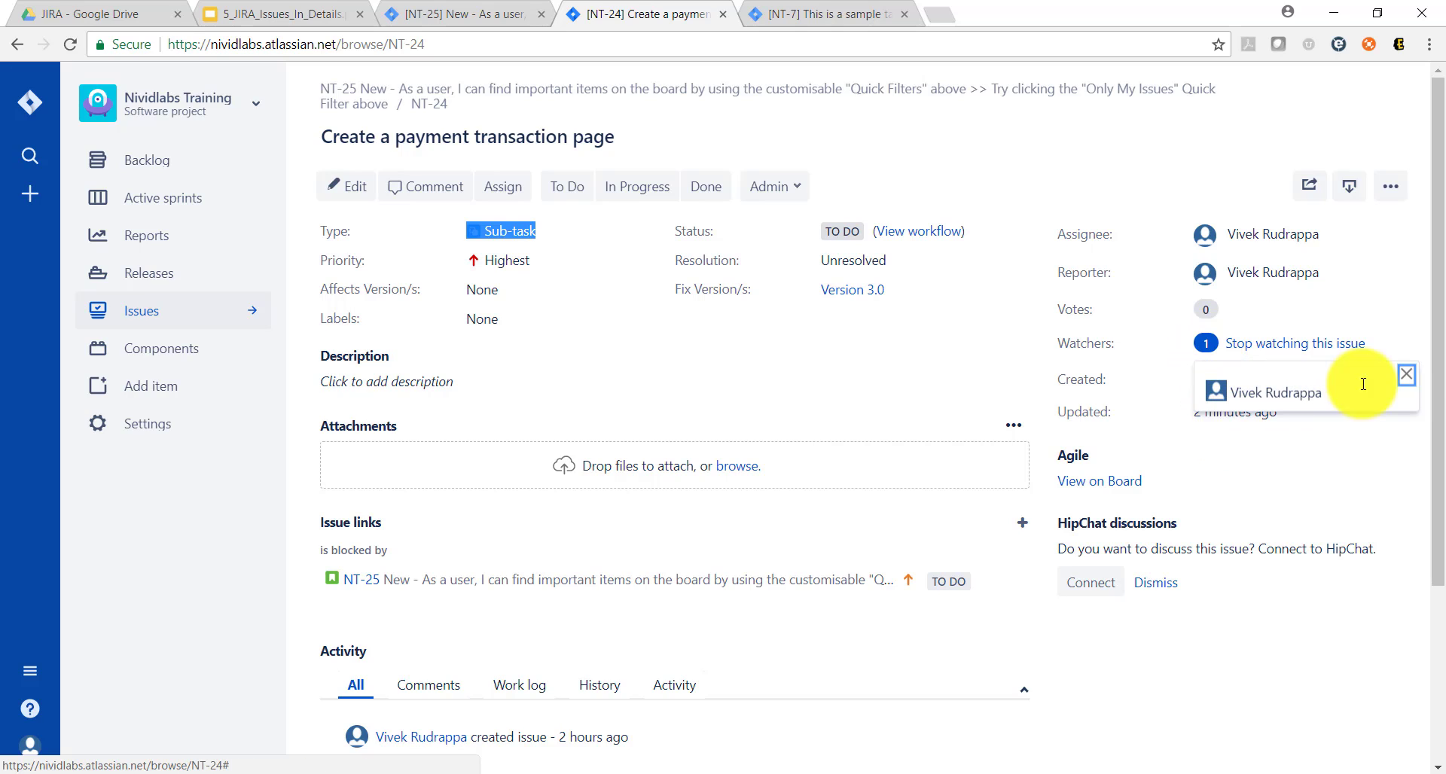
click(1406, 376)
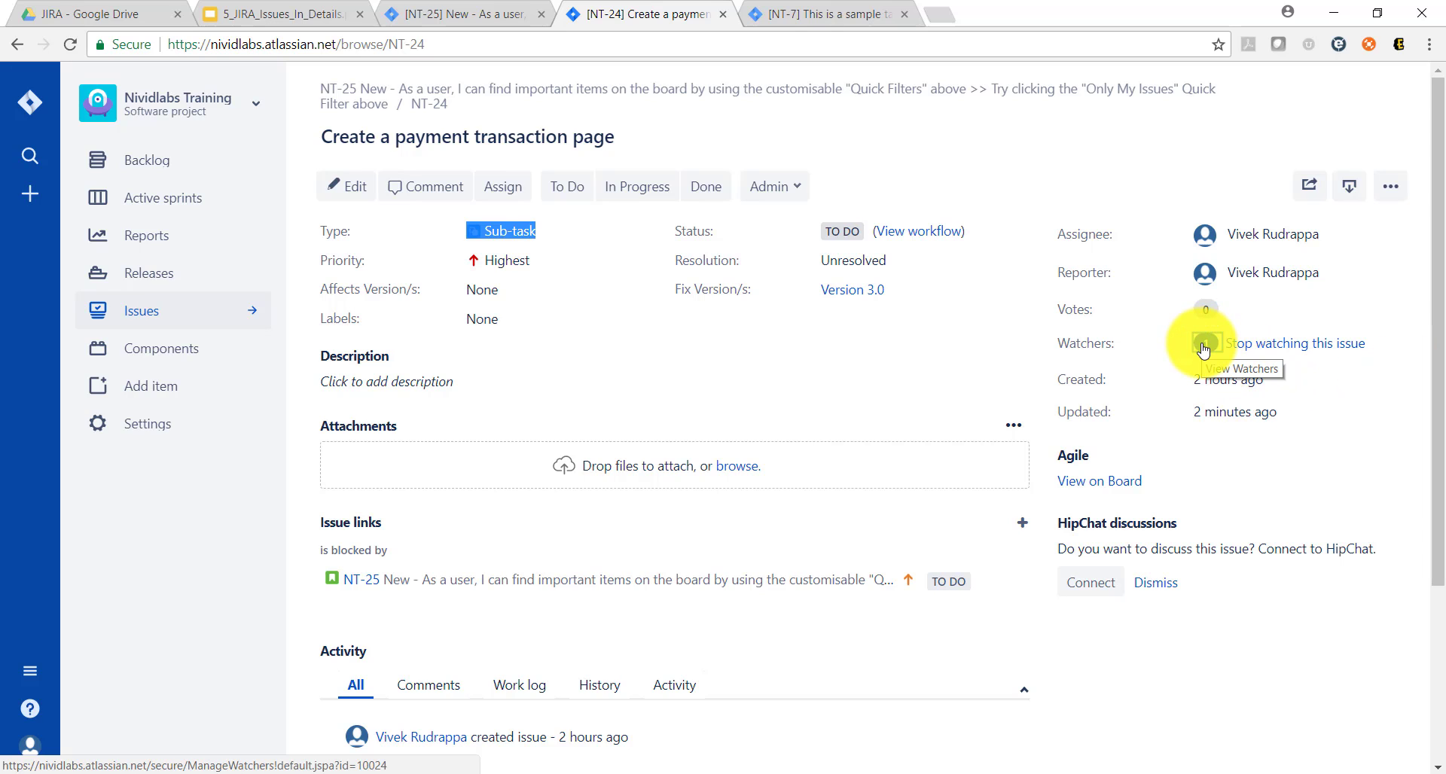
click(1294, 344)
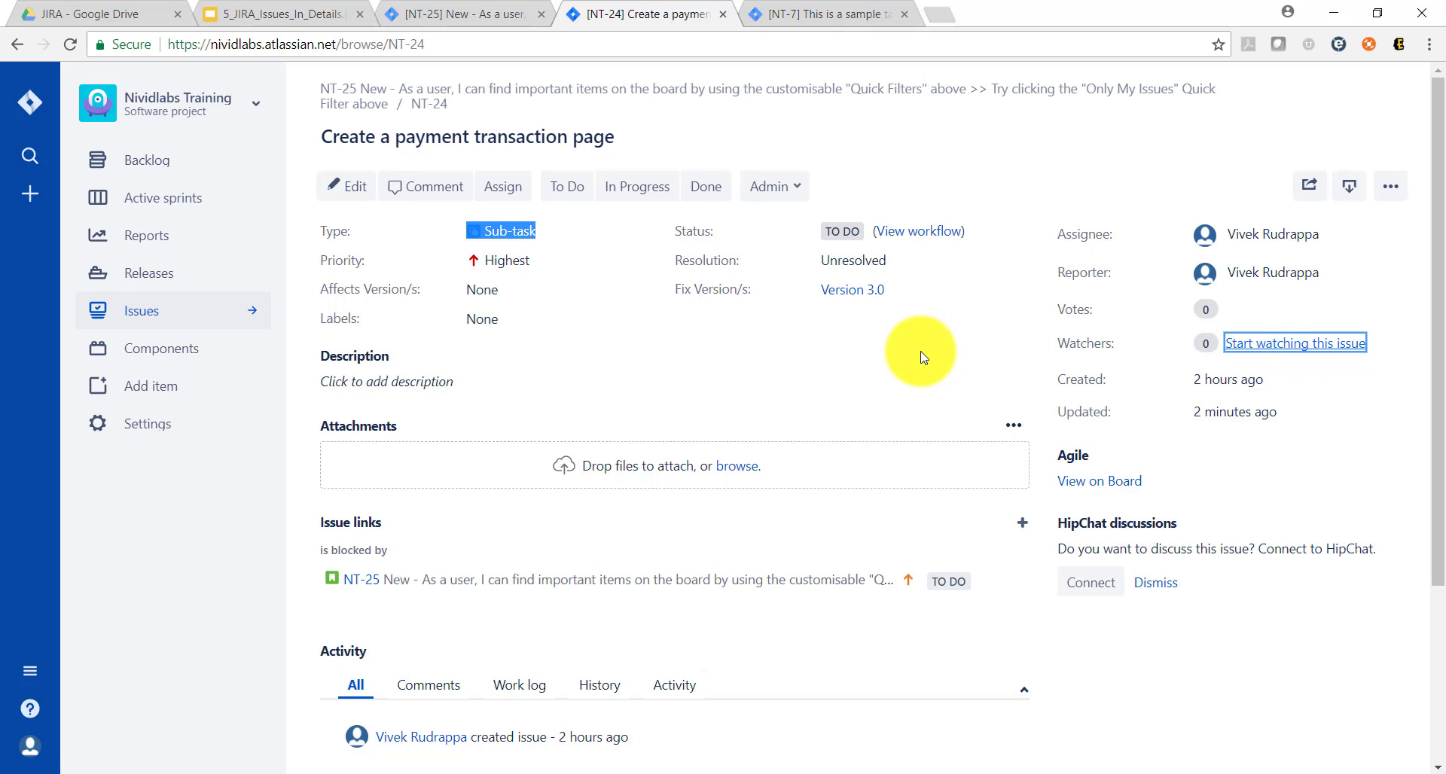
Step: Review the sharing form of NT-24, including its issue link, recipient and note fields, and cancel it
click(1308, 186)
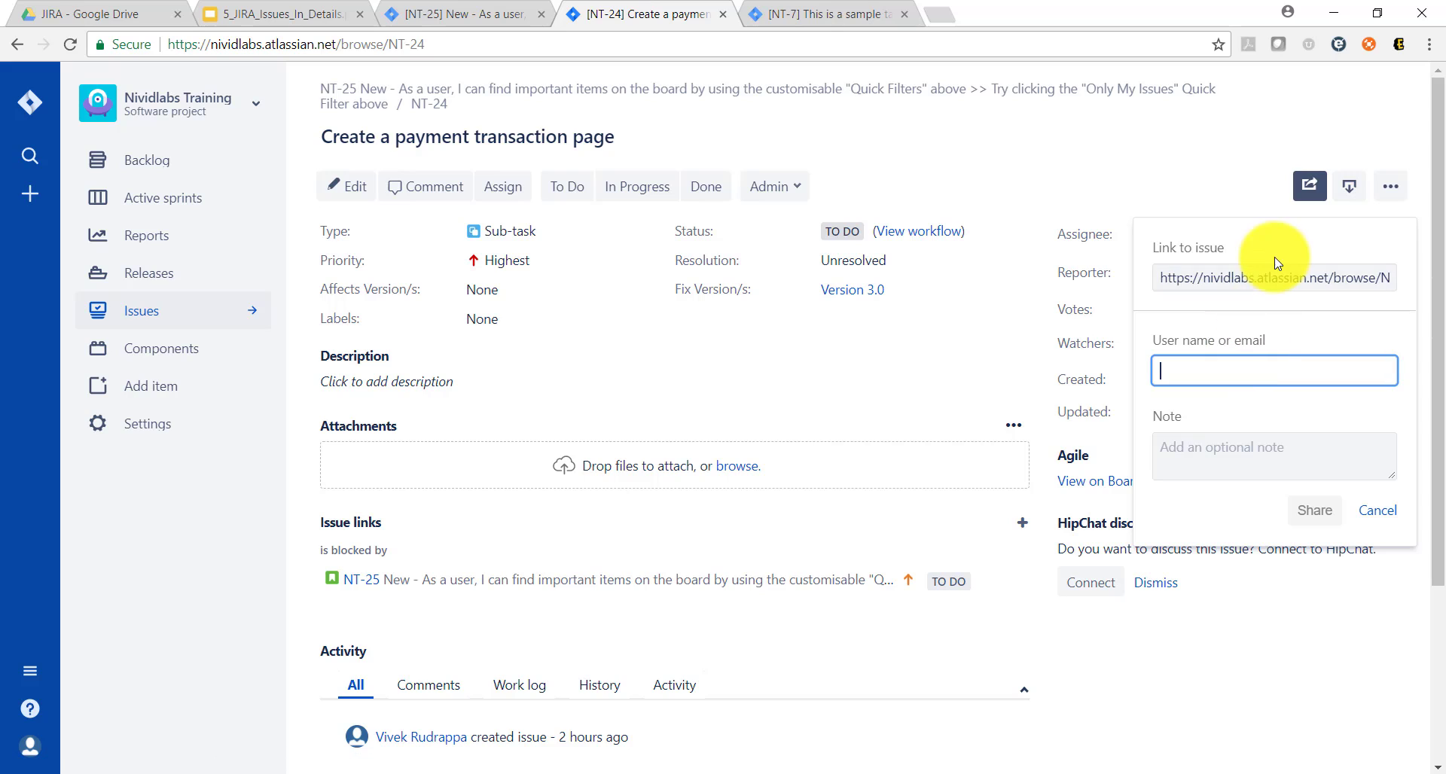
click(1269, 276)
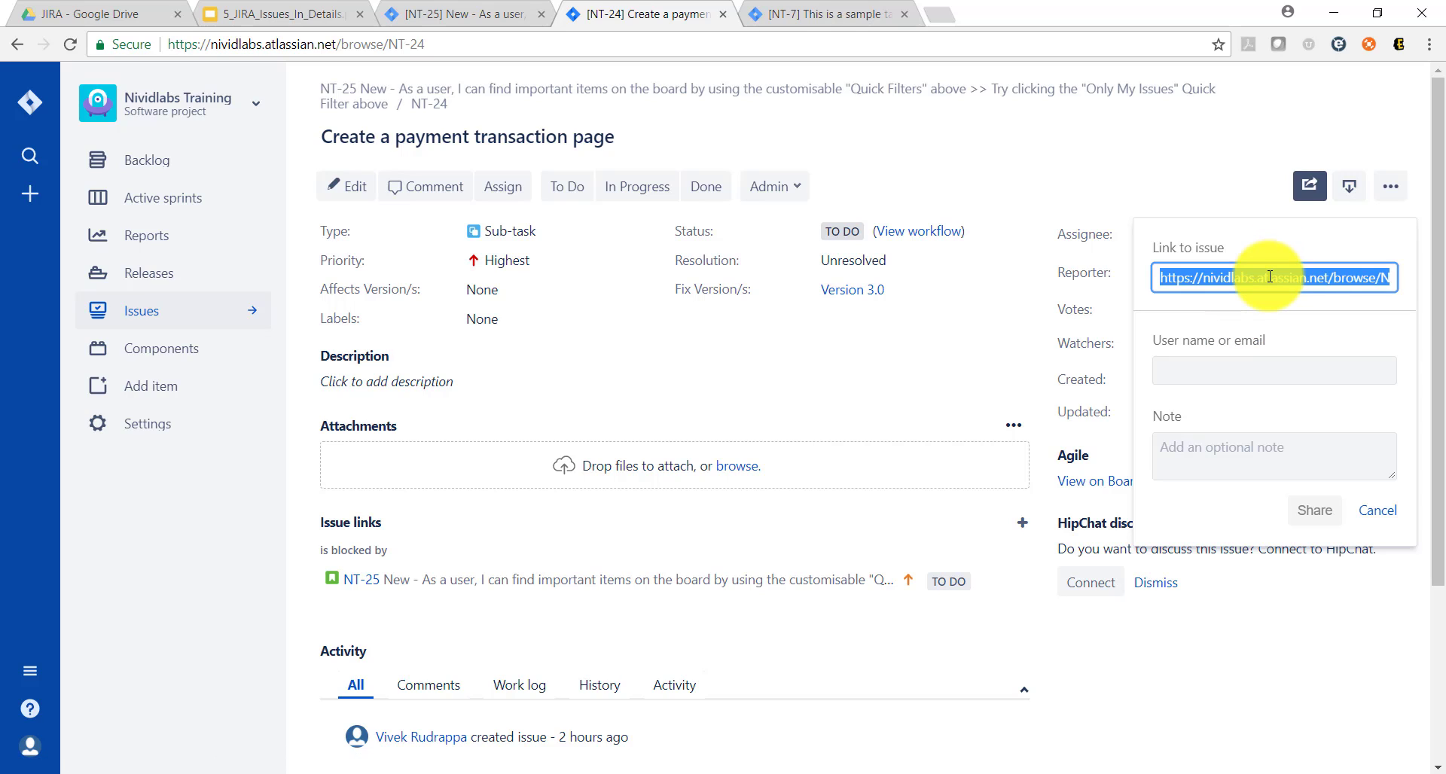
click(1214, 369)
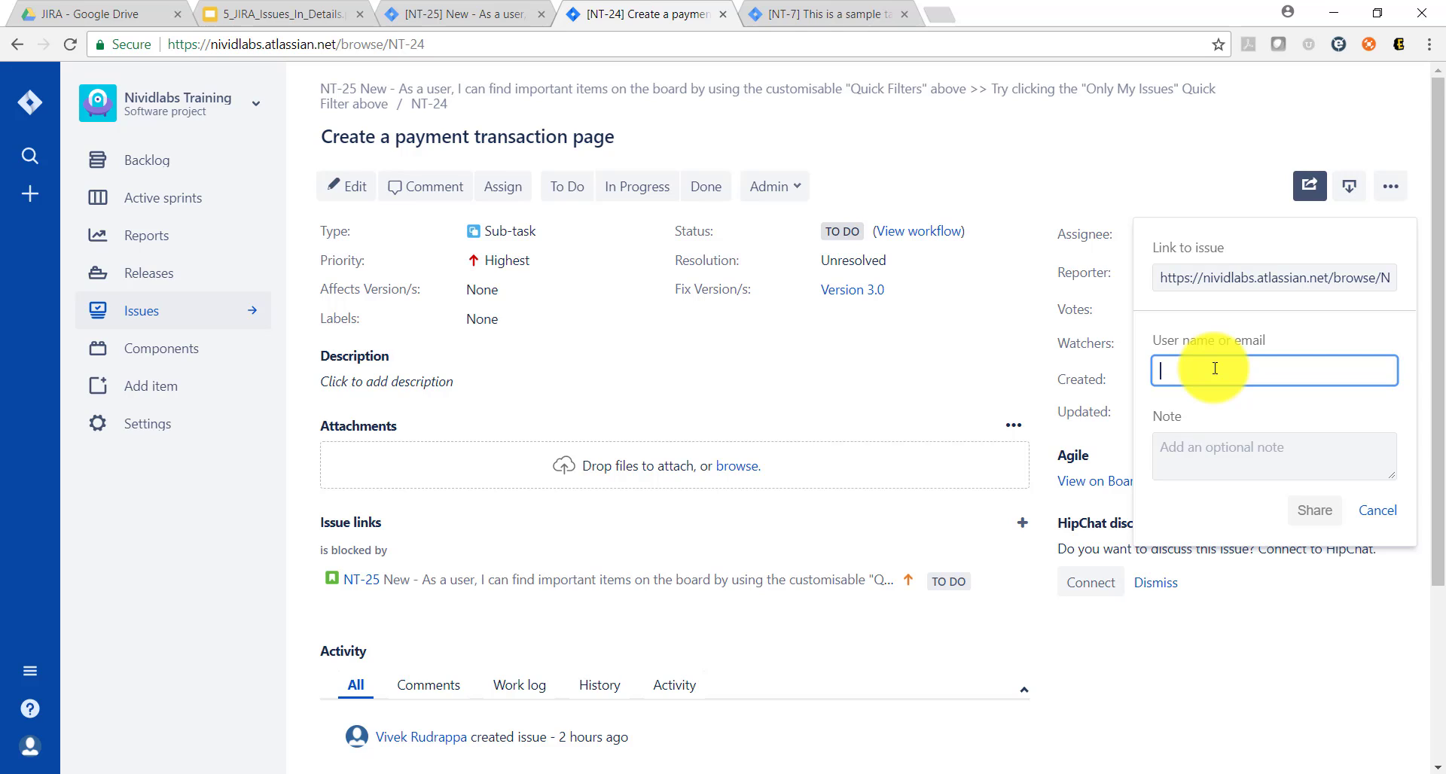
click(1228, 447)
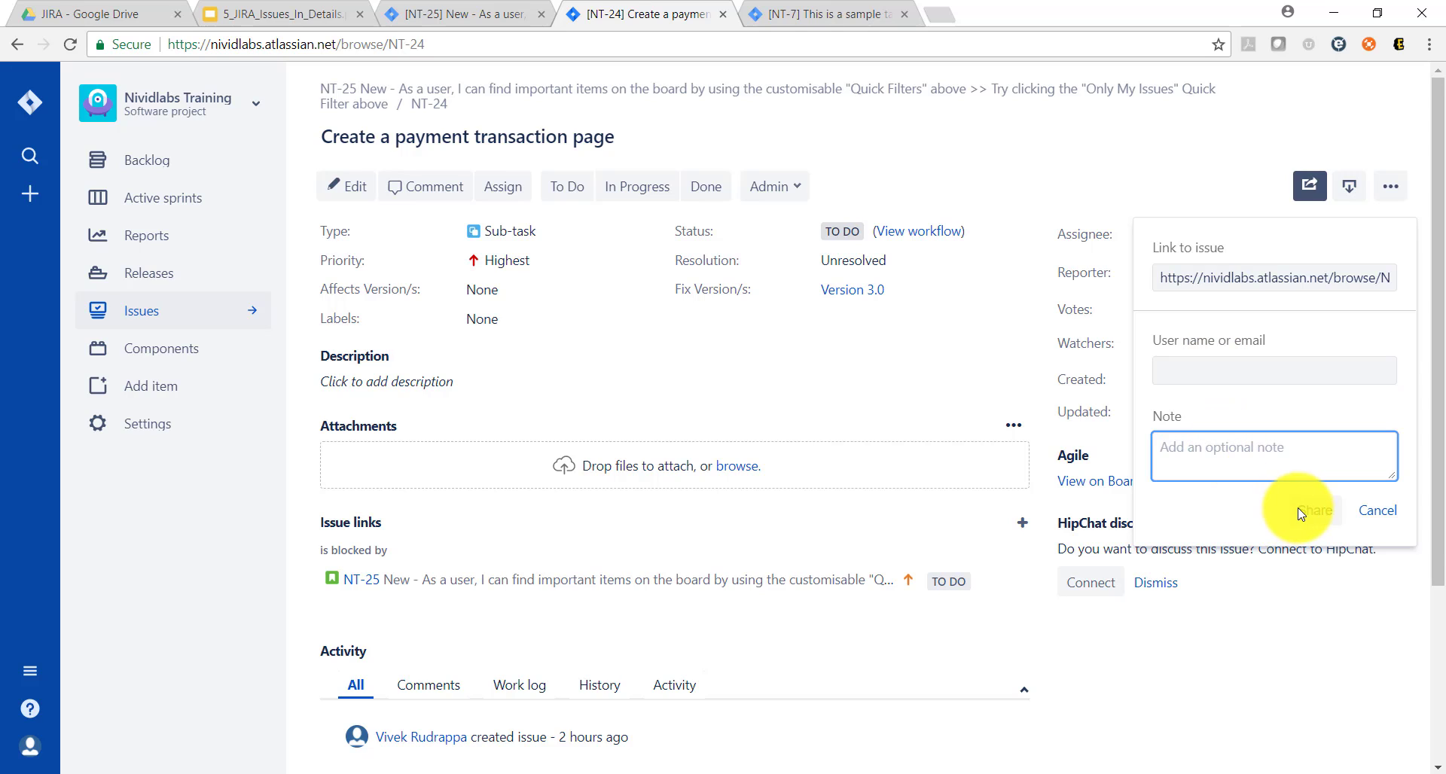
click(1377, 512)
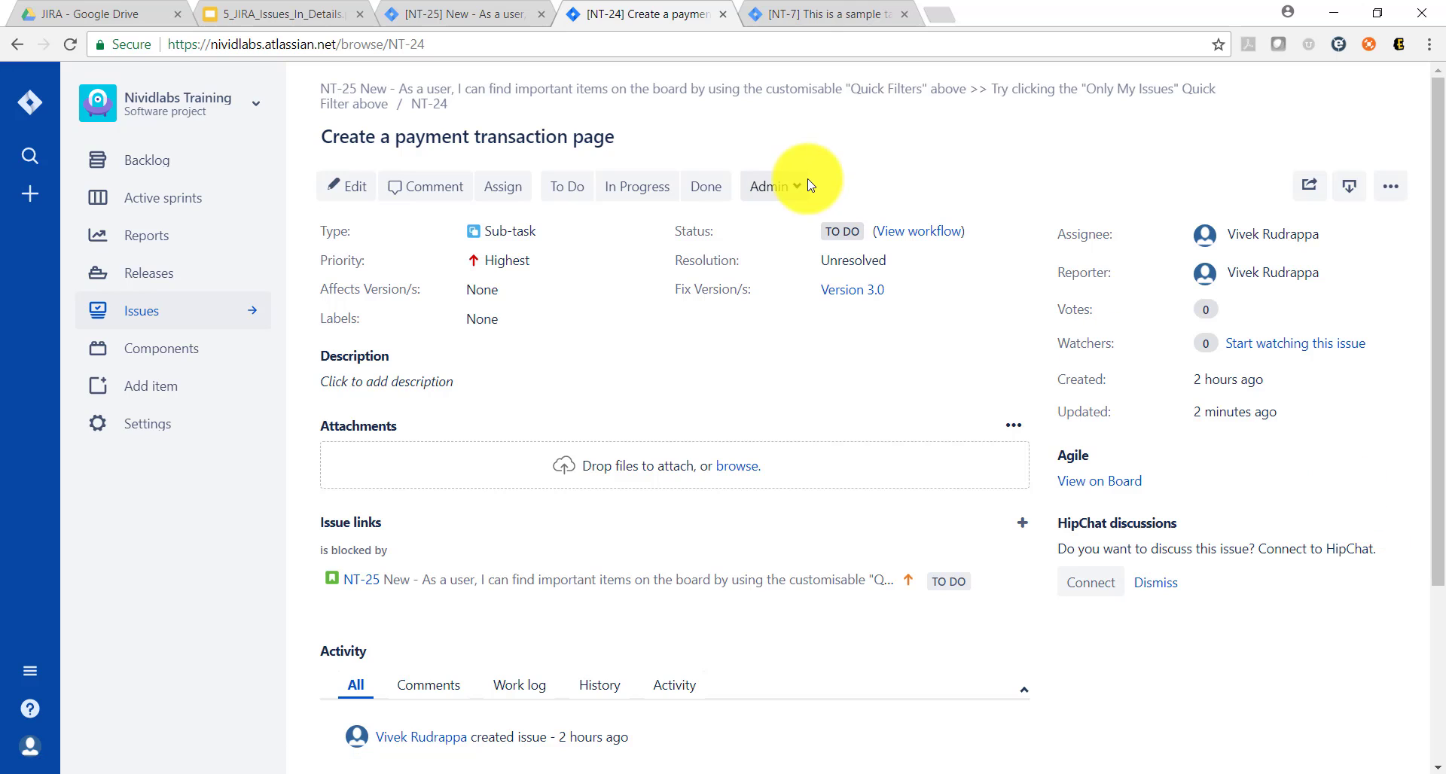
Step: Check the topics slide, then start moving NT-7 and review the target project and issue type choices, keeping Nividlabs Training (NT) and Story
click(300, 9)
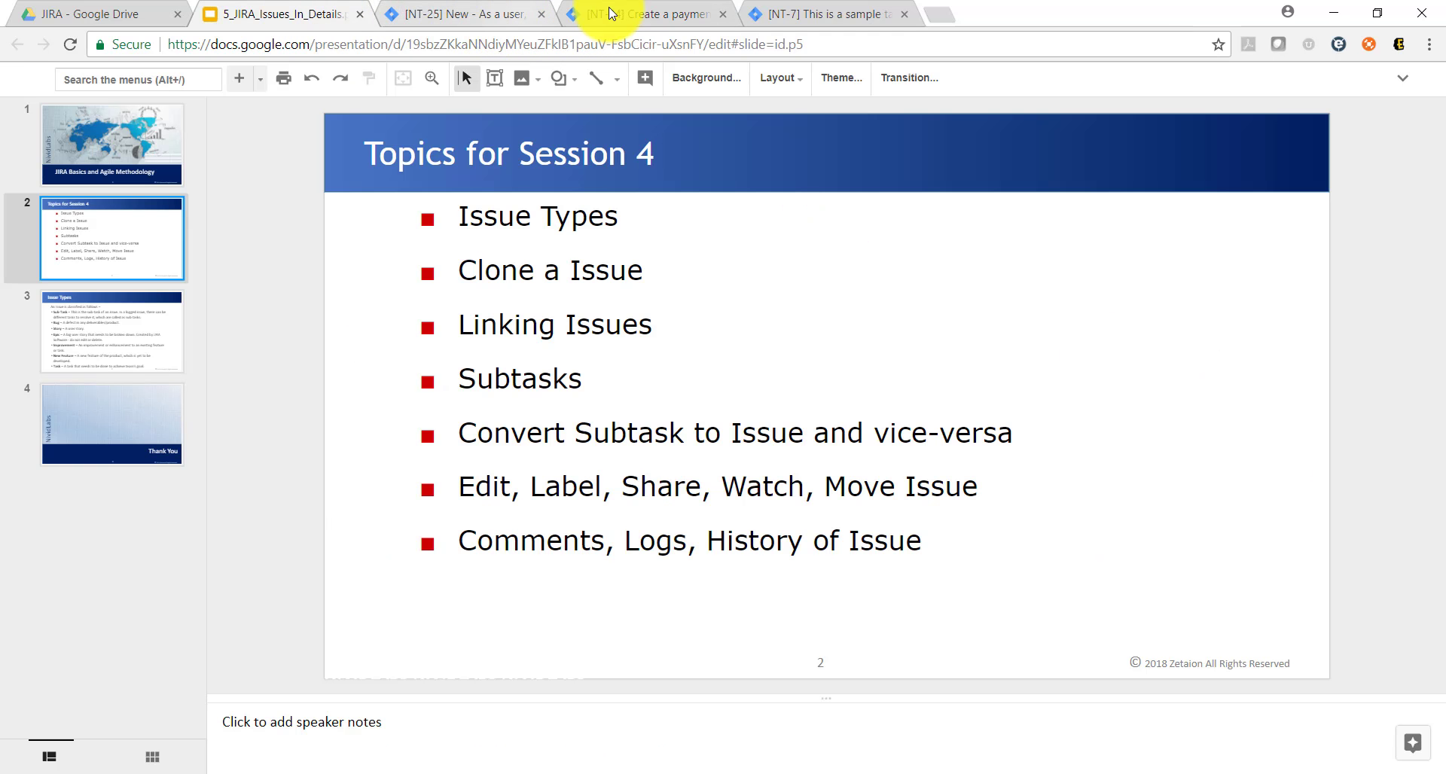
click(820, 14)
click(1390, 170)
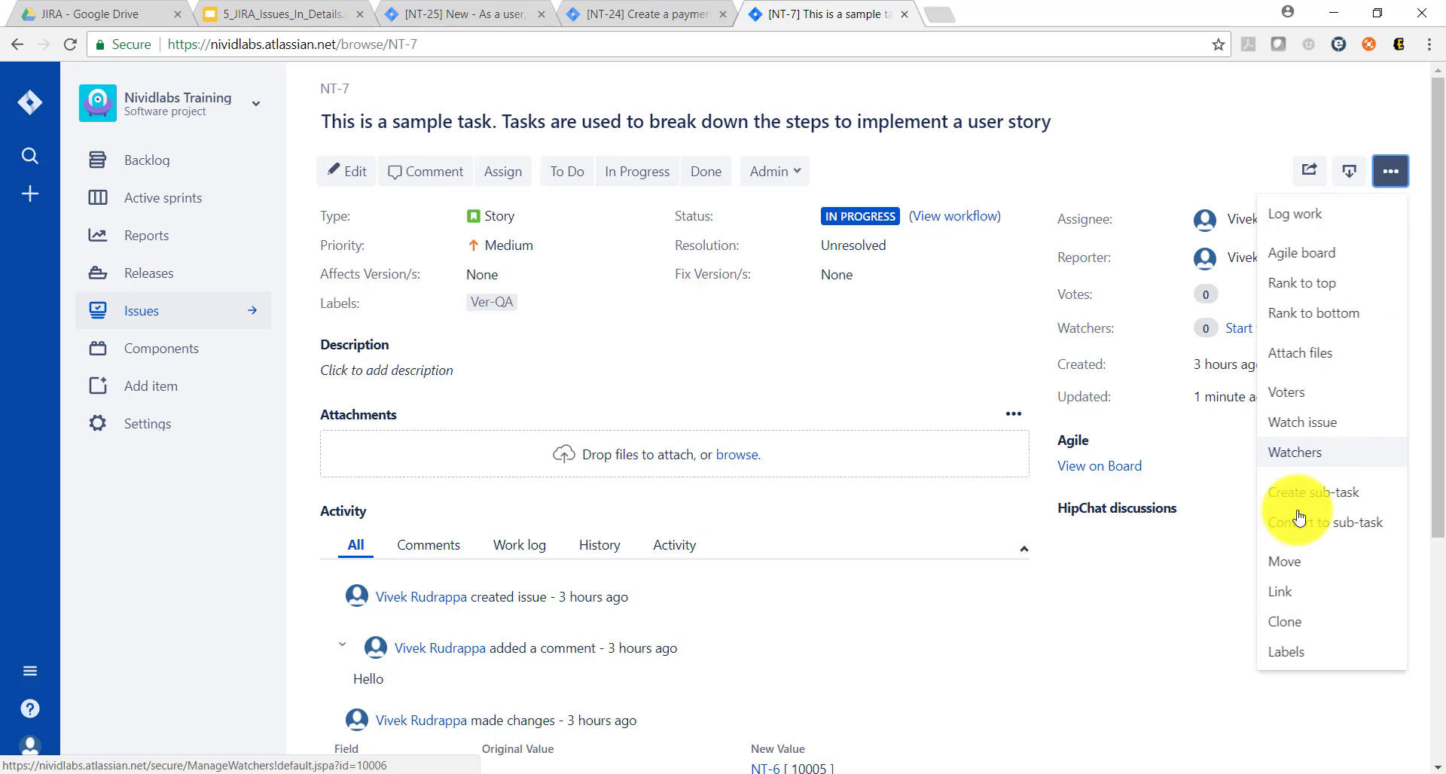
click(1287, 578)
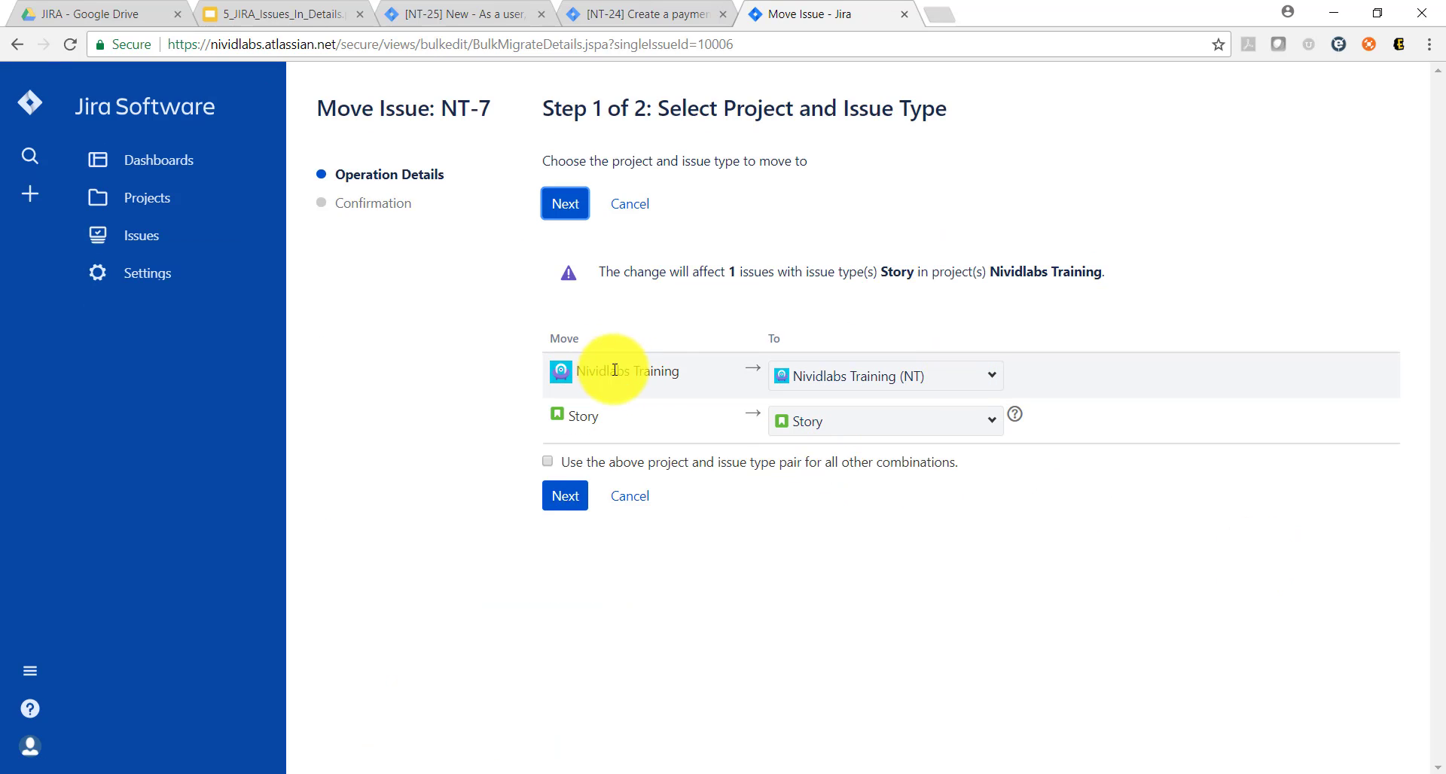
double_click(652, 374)
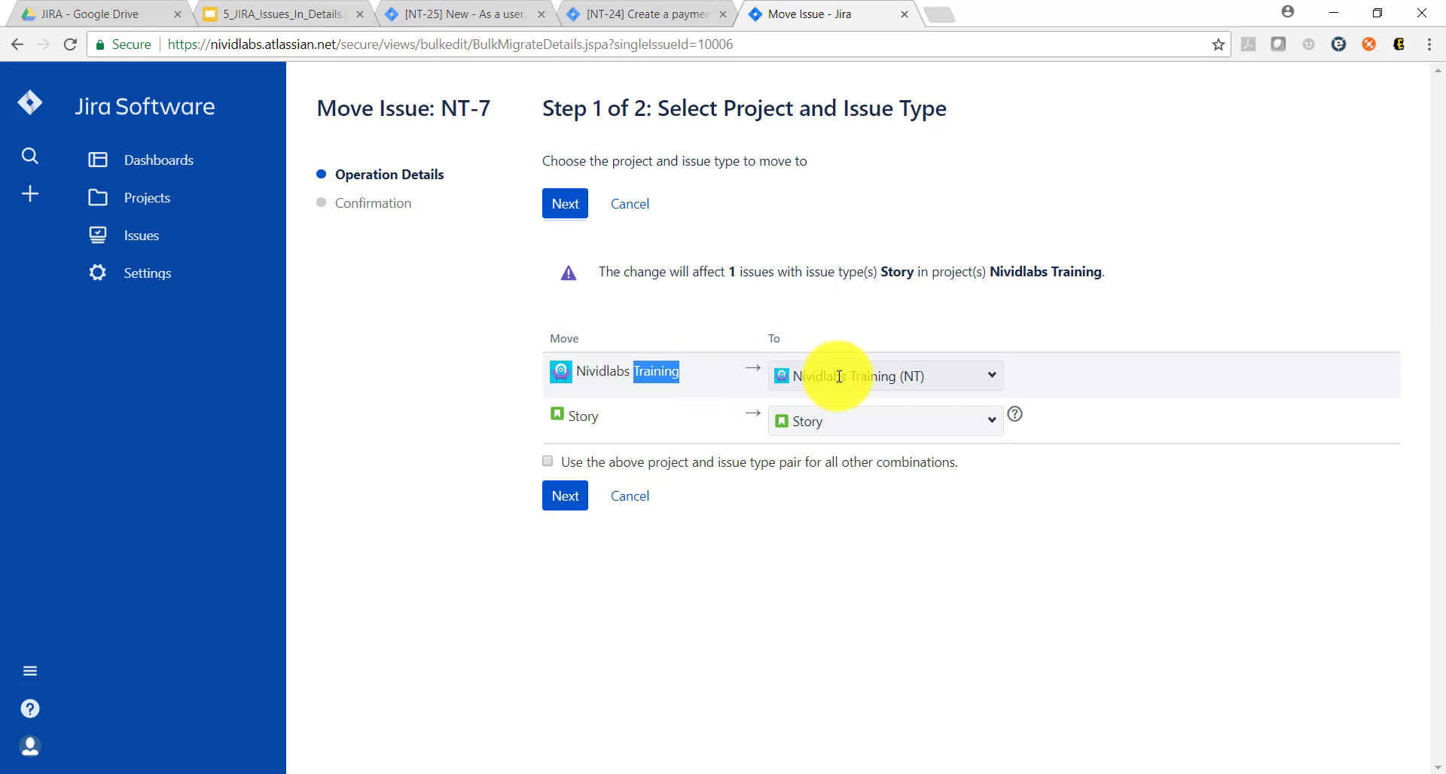
click(993, 379)
click(992, 379)
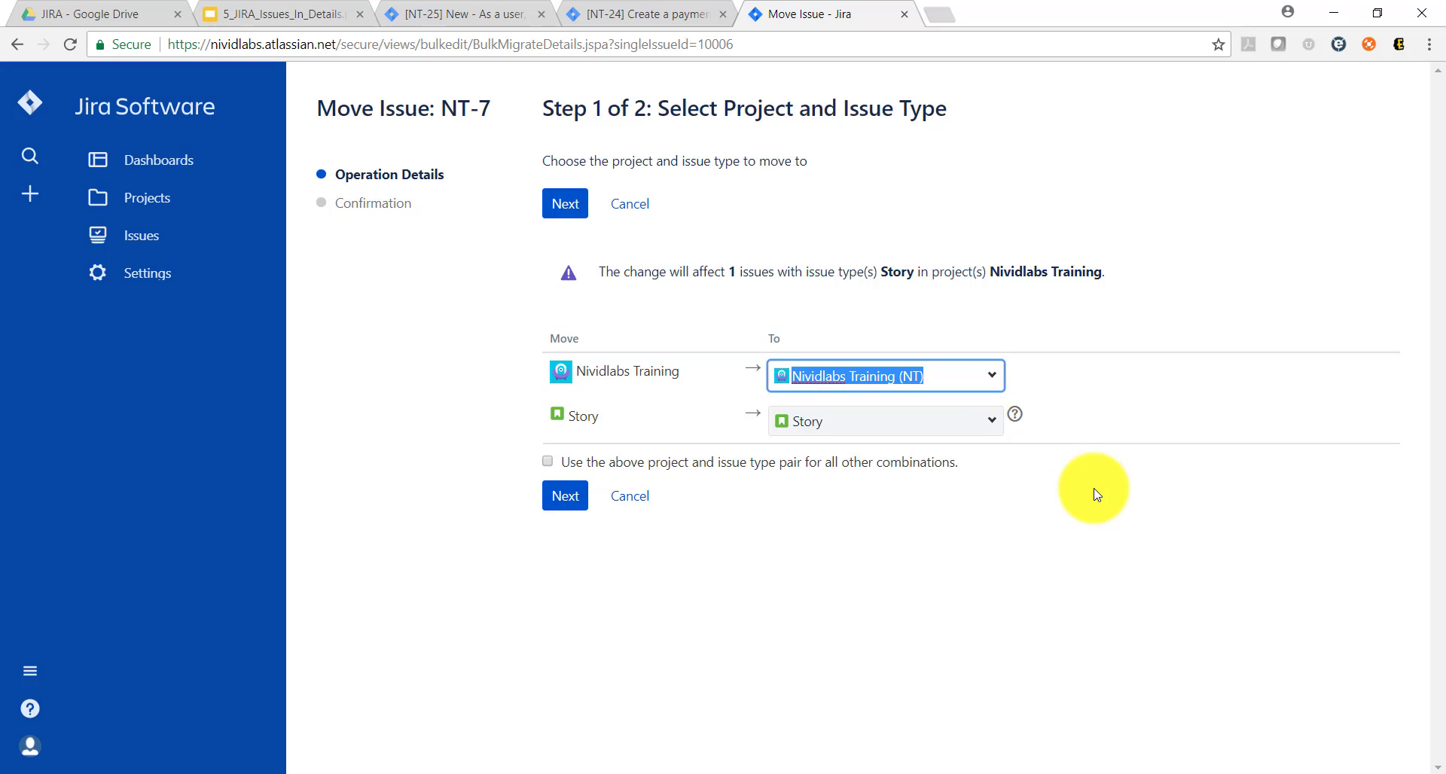
click(982, 425)
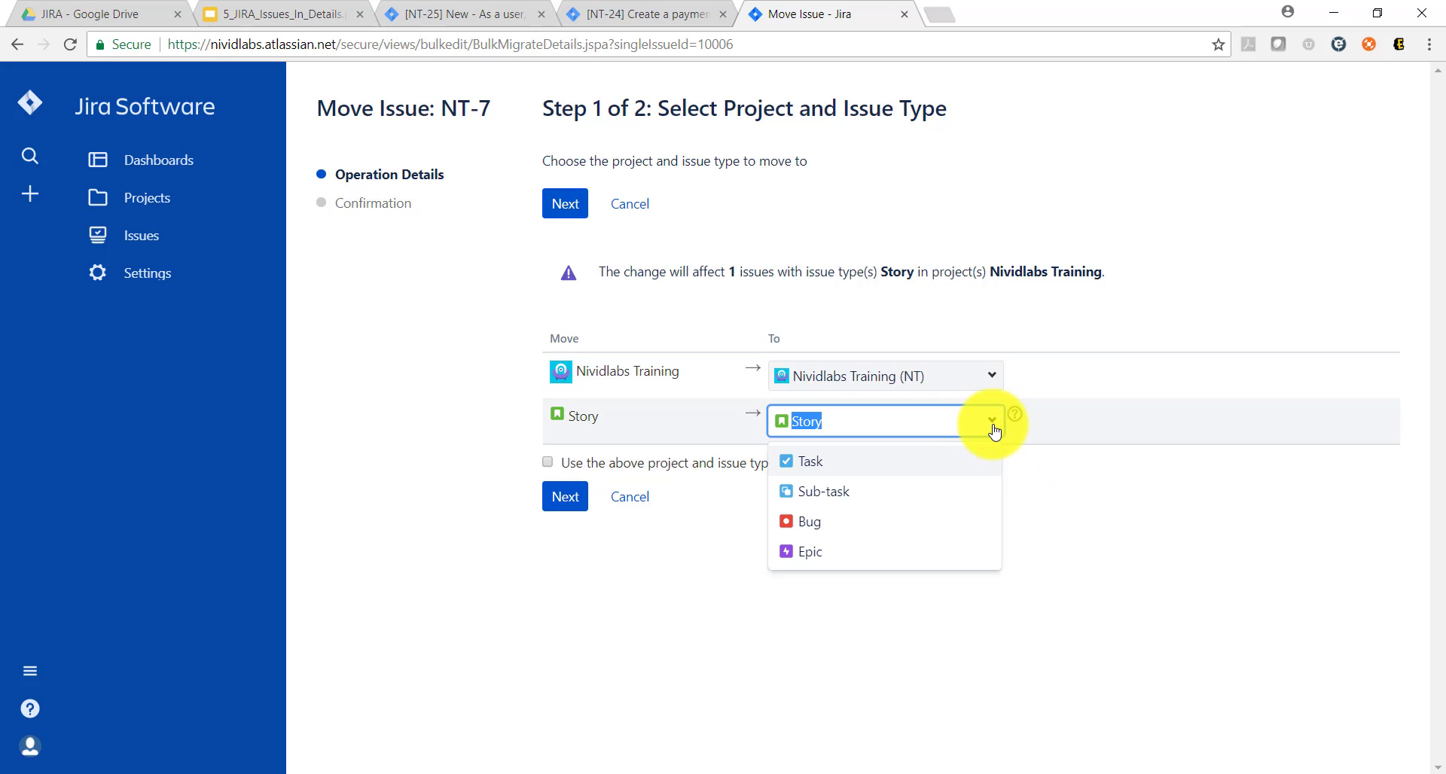
click(1074, 512)
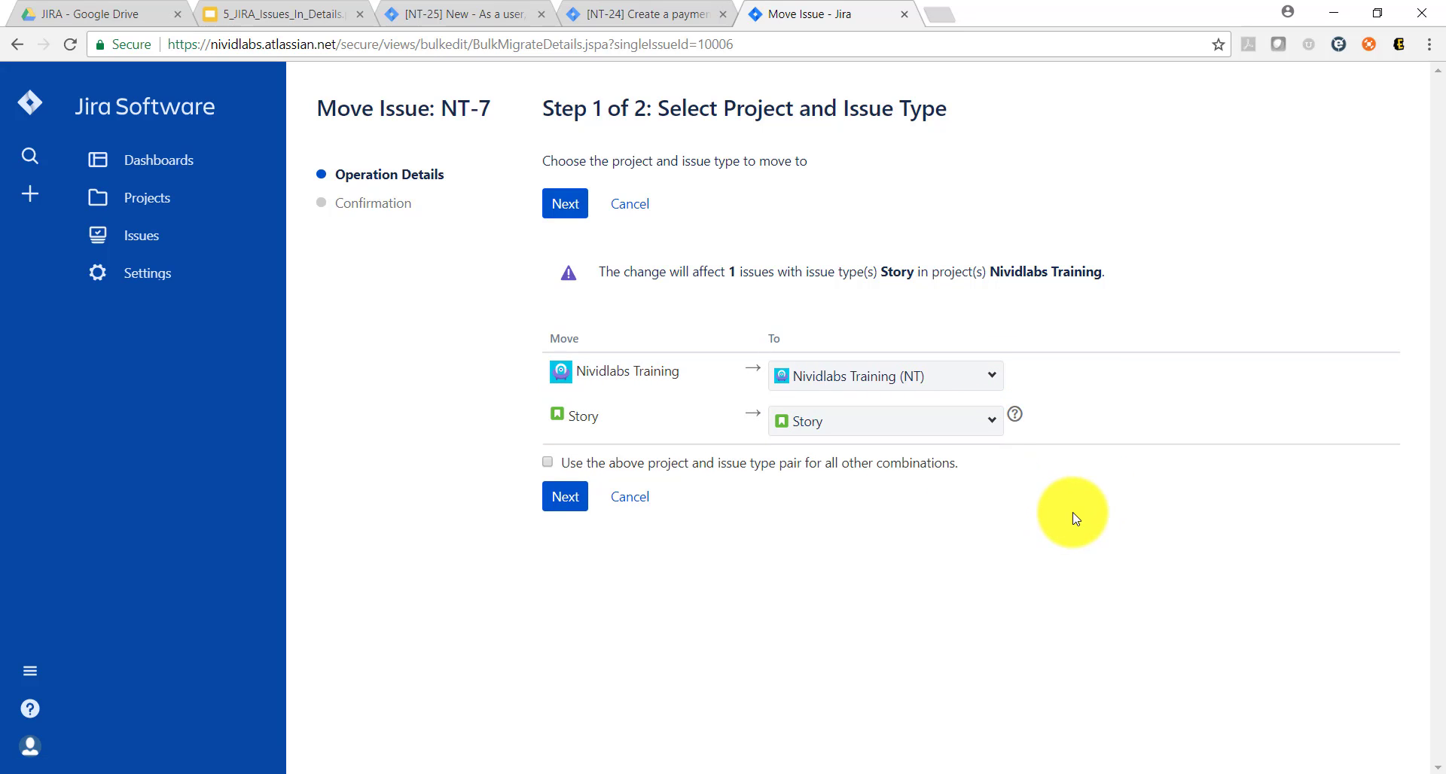
Step: Complete the move of NT-7 with mail notification left enabled, and acknowledge the finished bulk operation
click(565, 499)
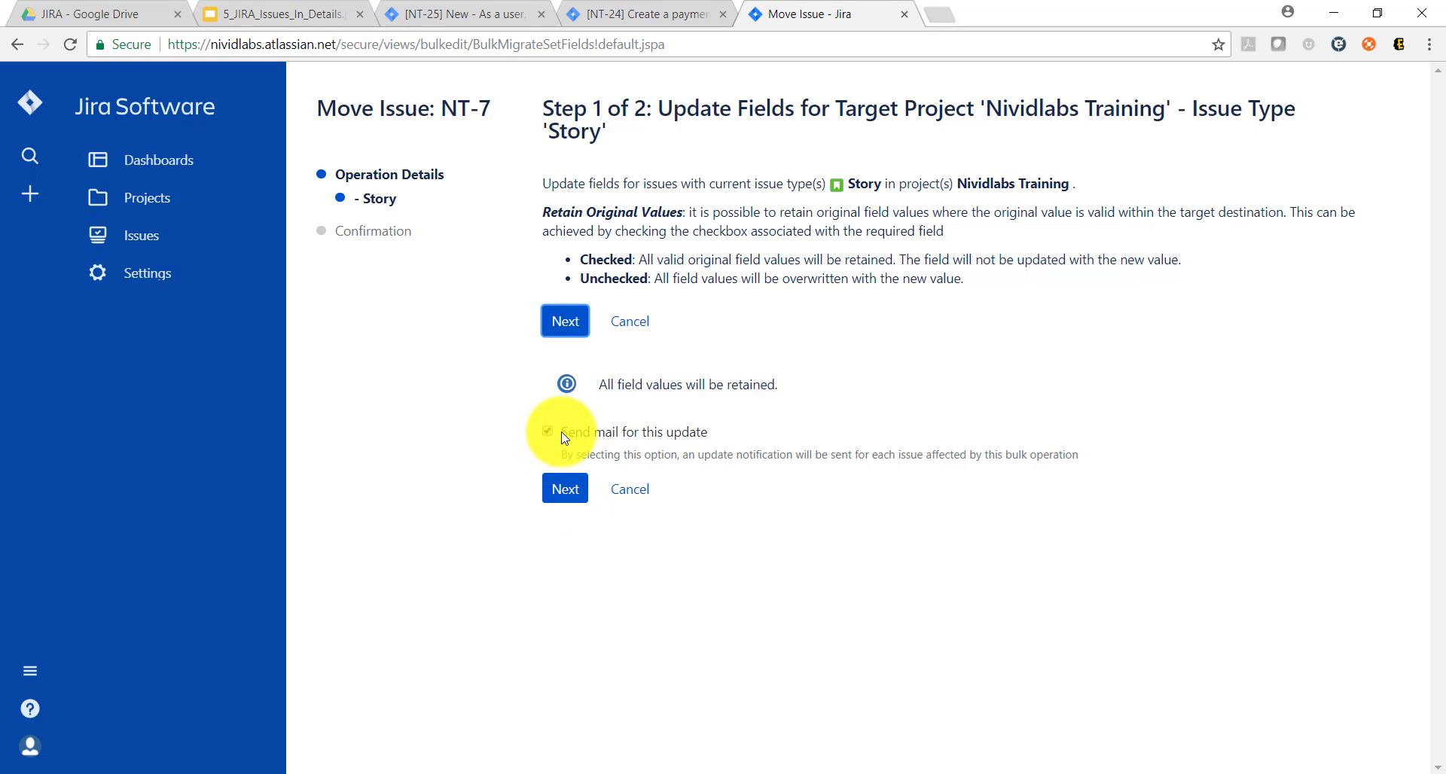
click(572, 495)
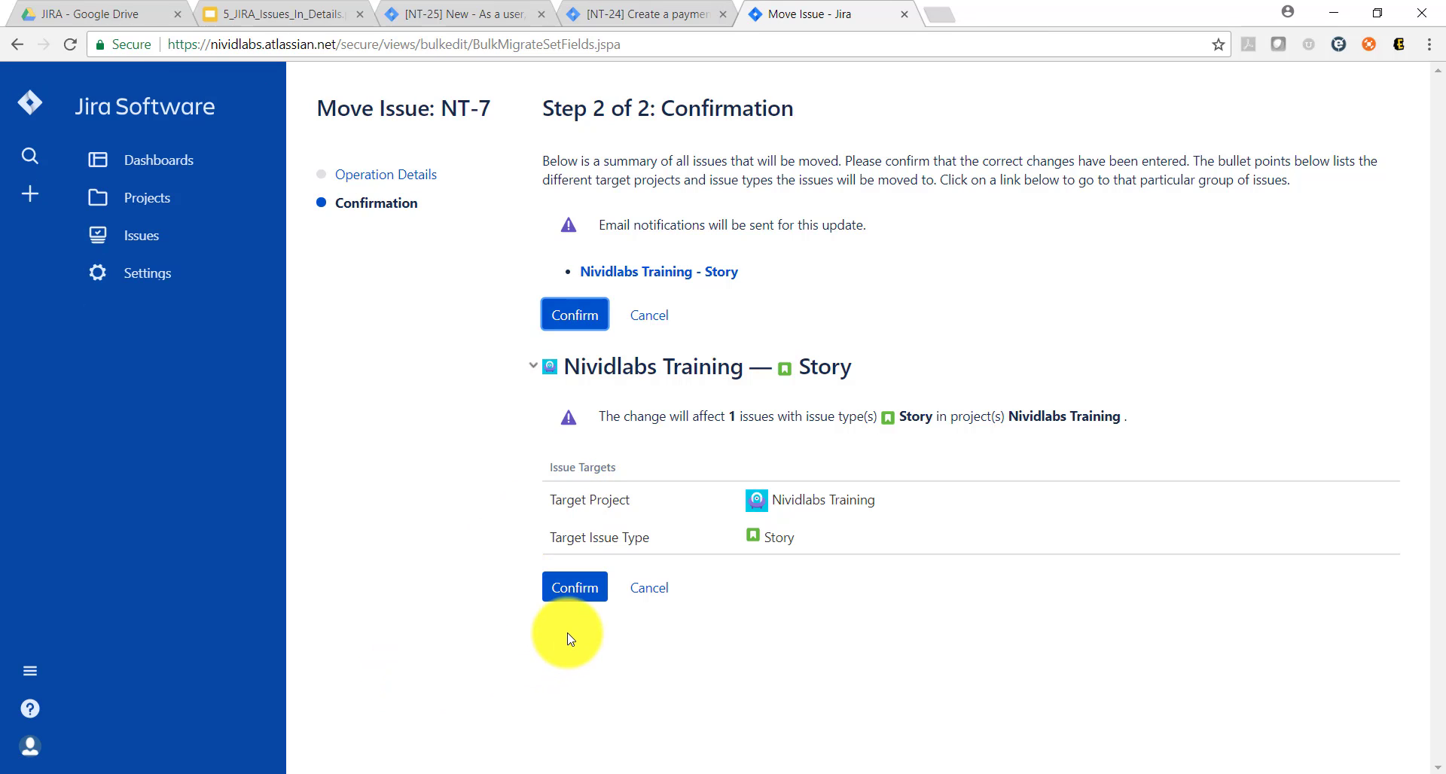
click(571, 588)
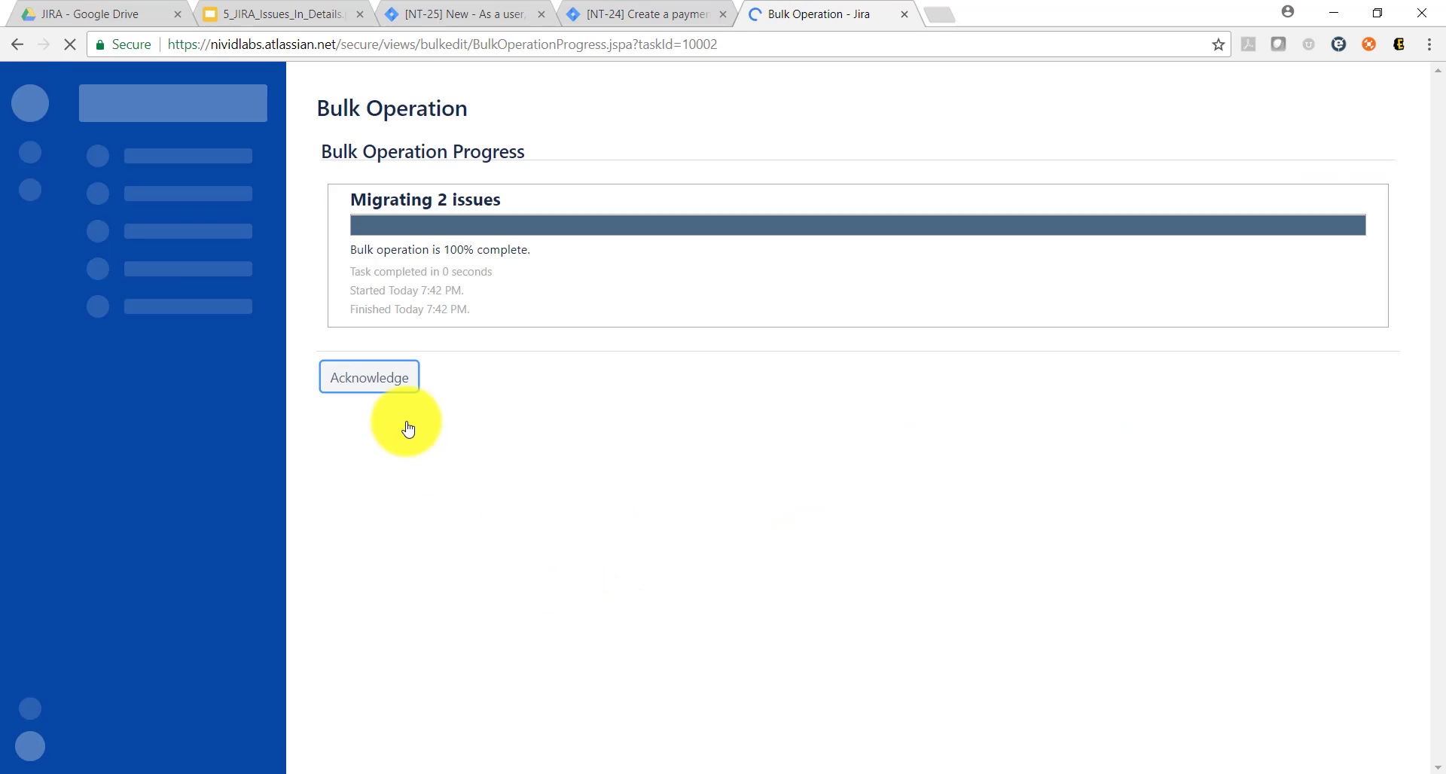
click(362, 380)
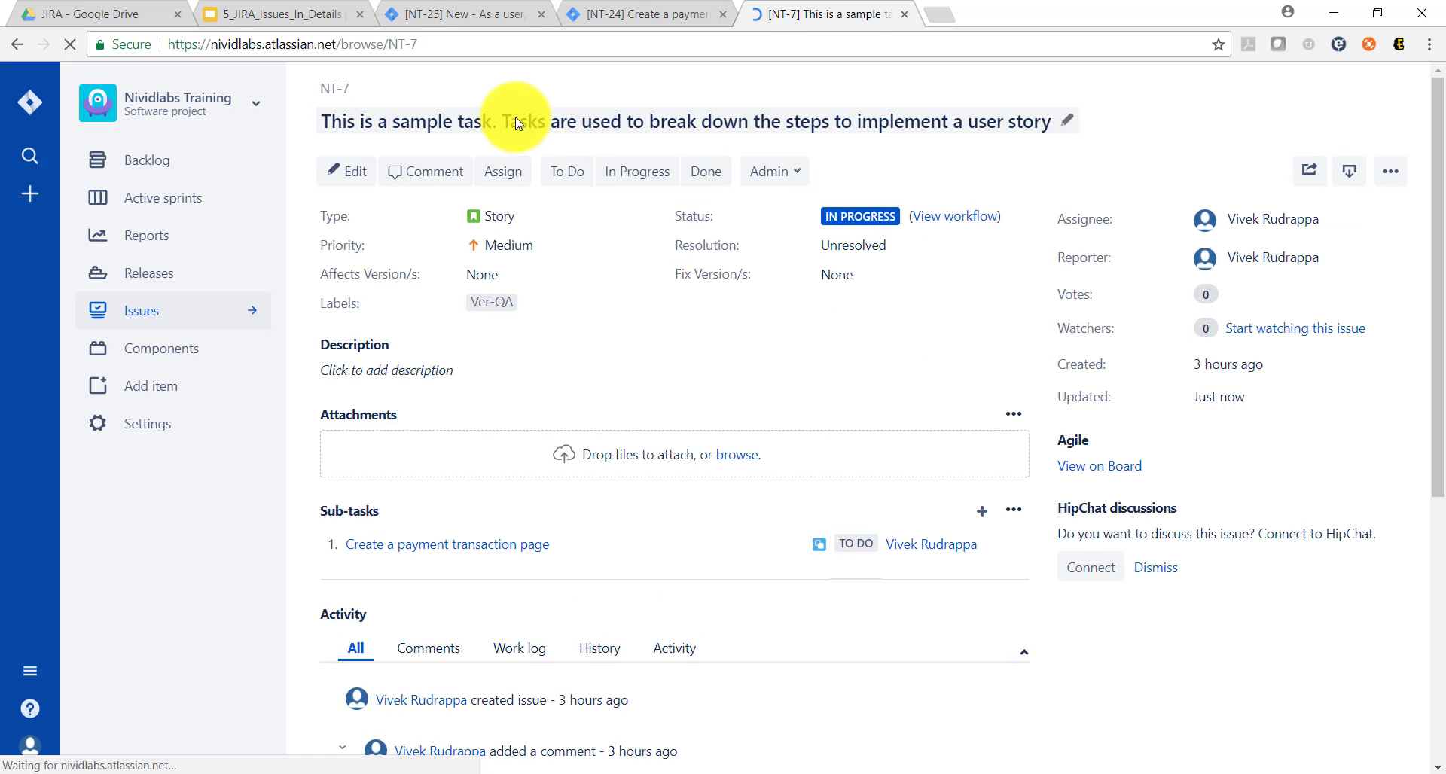
Step: Check the topics slide, then go to NT-25 and add the comment "Comments" to the issue
click(296, 14)
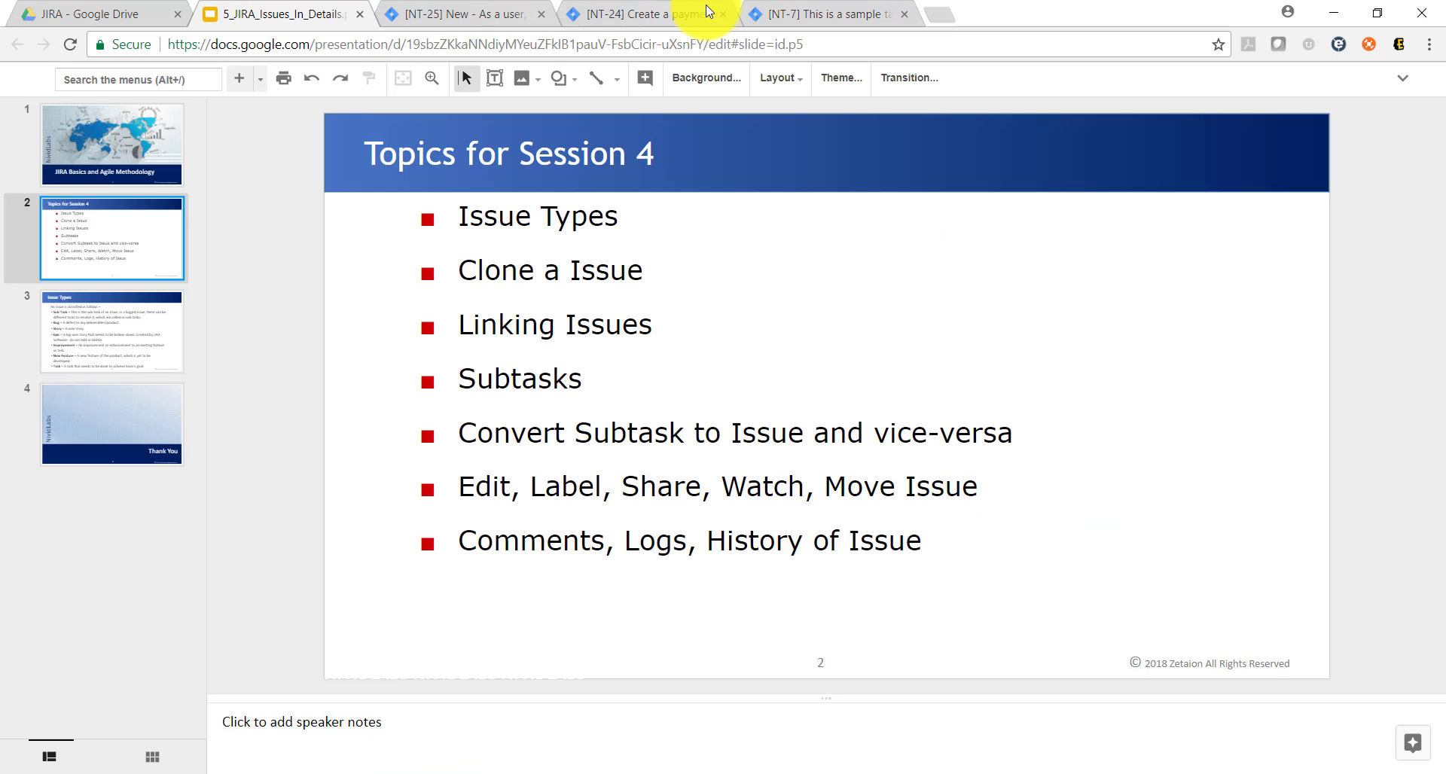
click(486, 20)
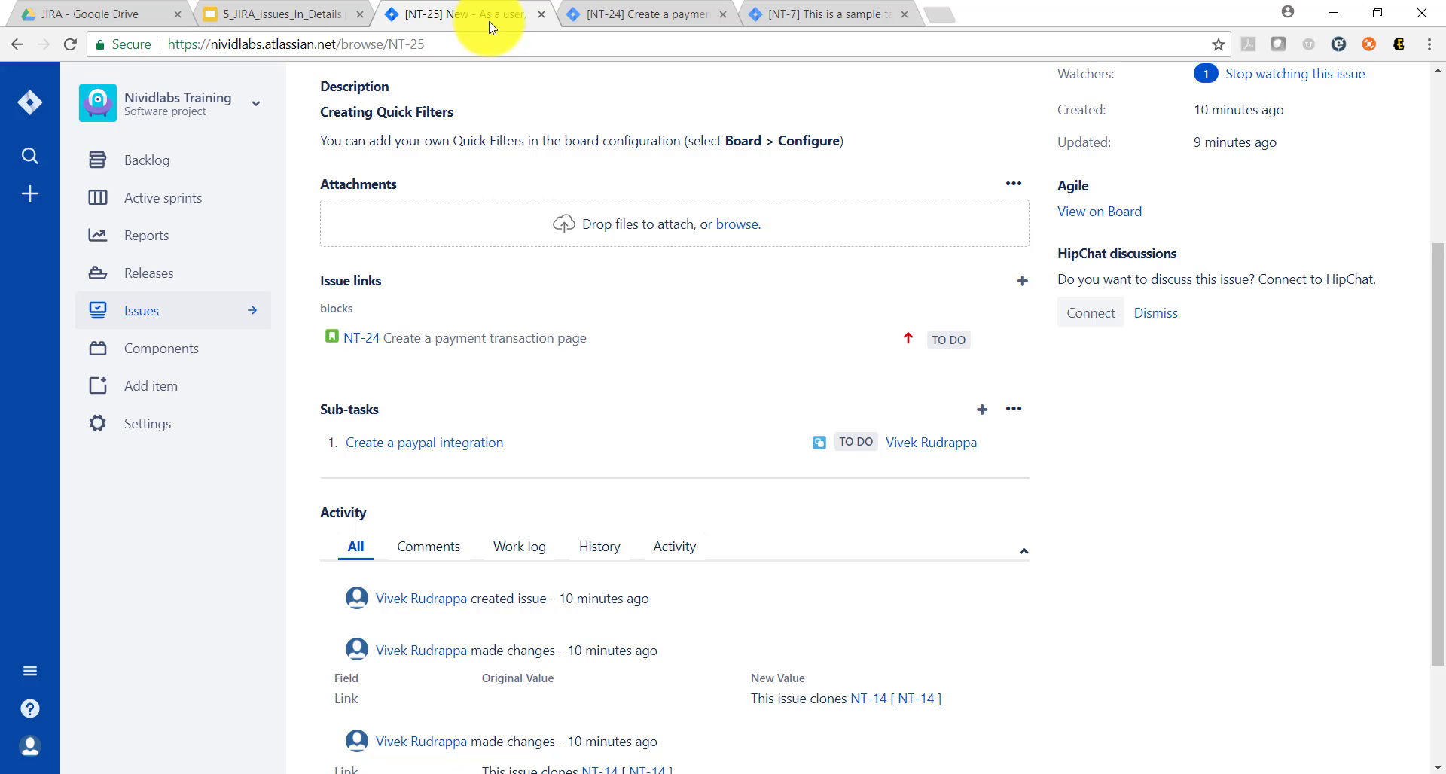
scroll(608, 315, down, 2)
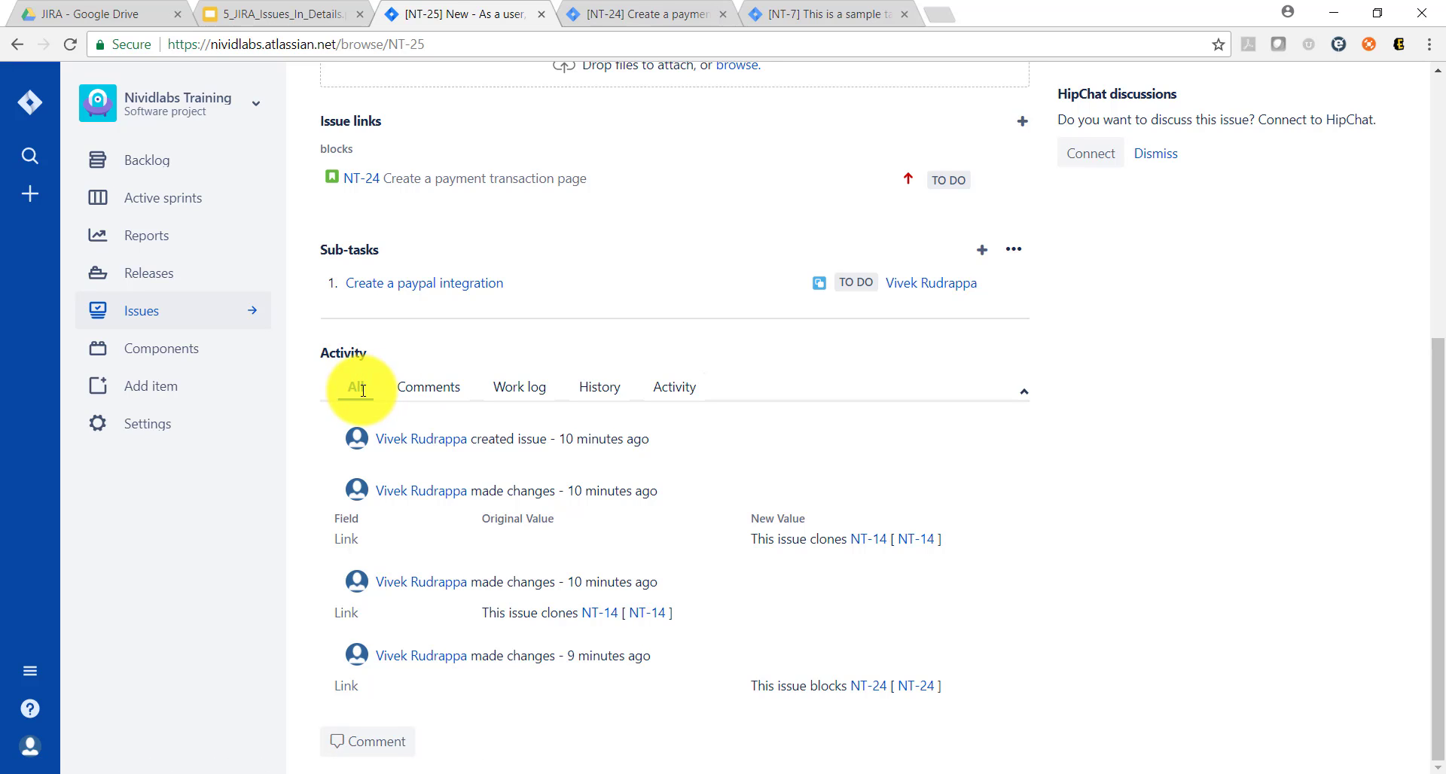
click(418, 387)
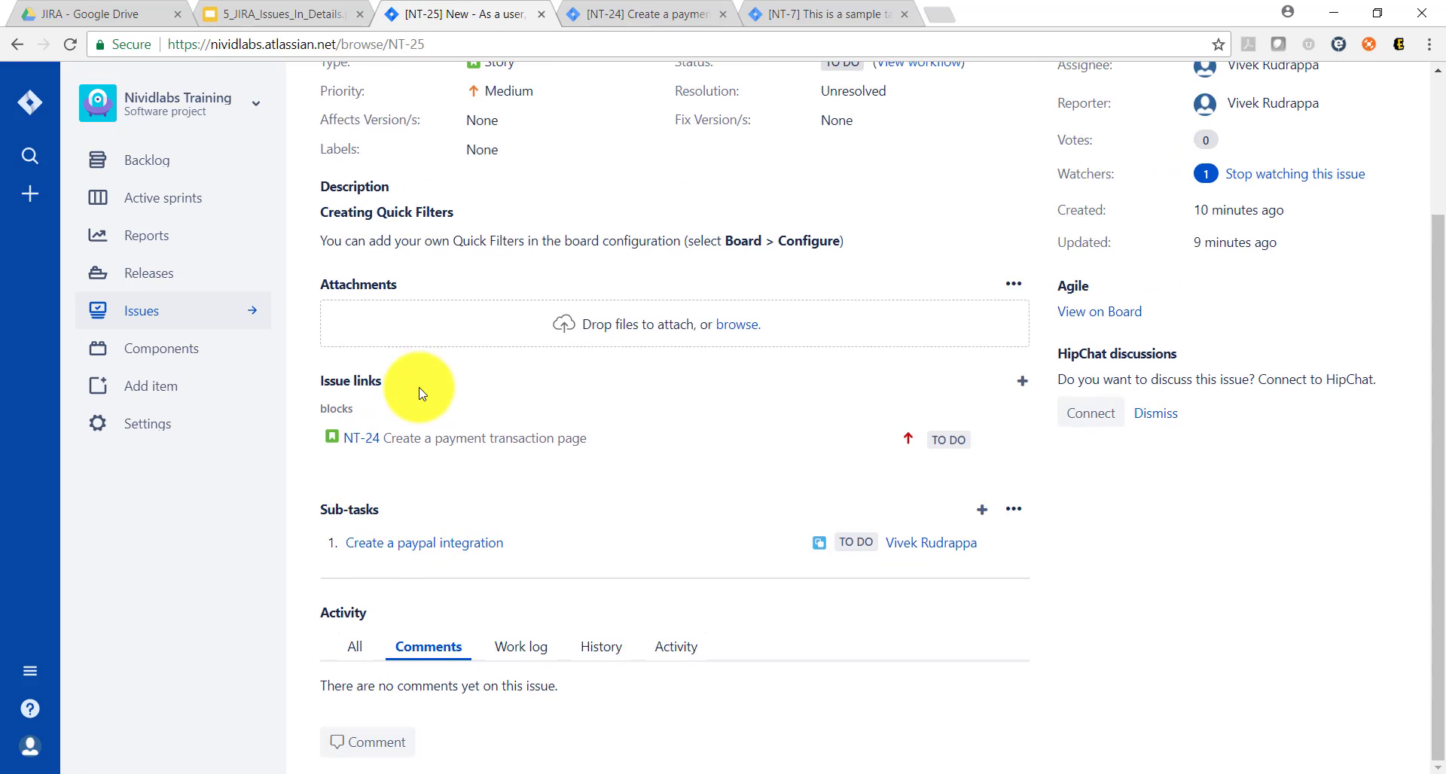
click(363, 746)
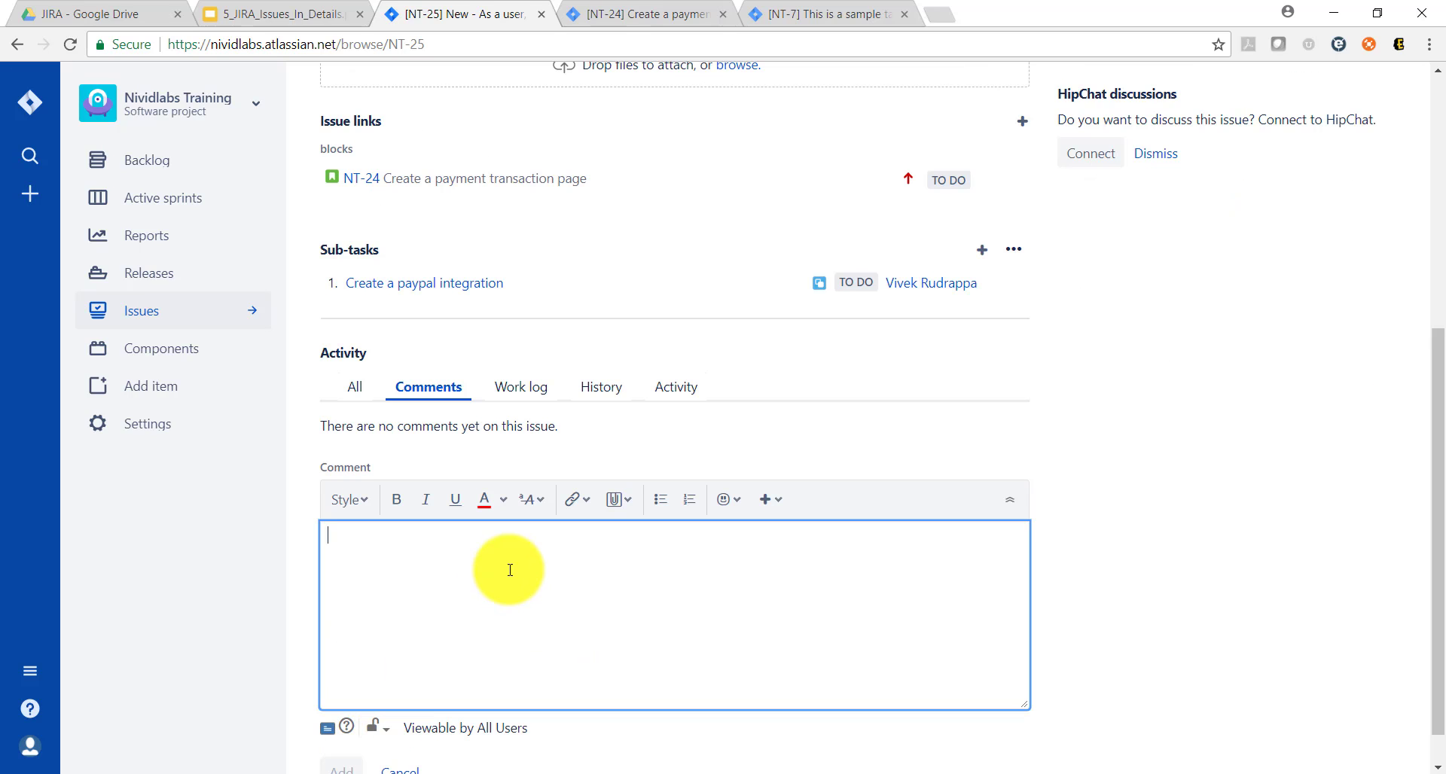
text(Comments)
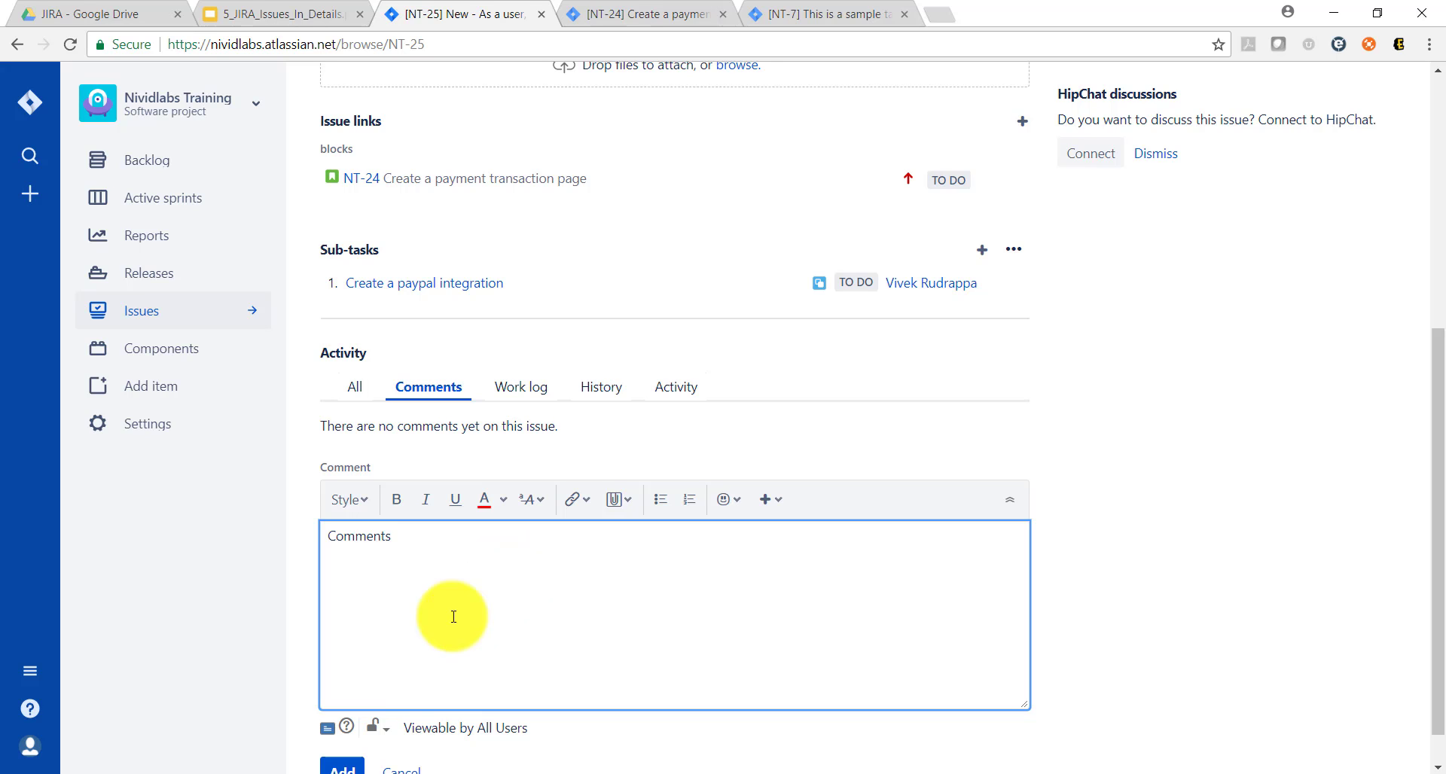
click(348, 768)
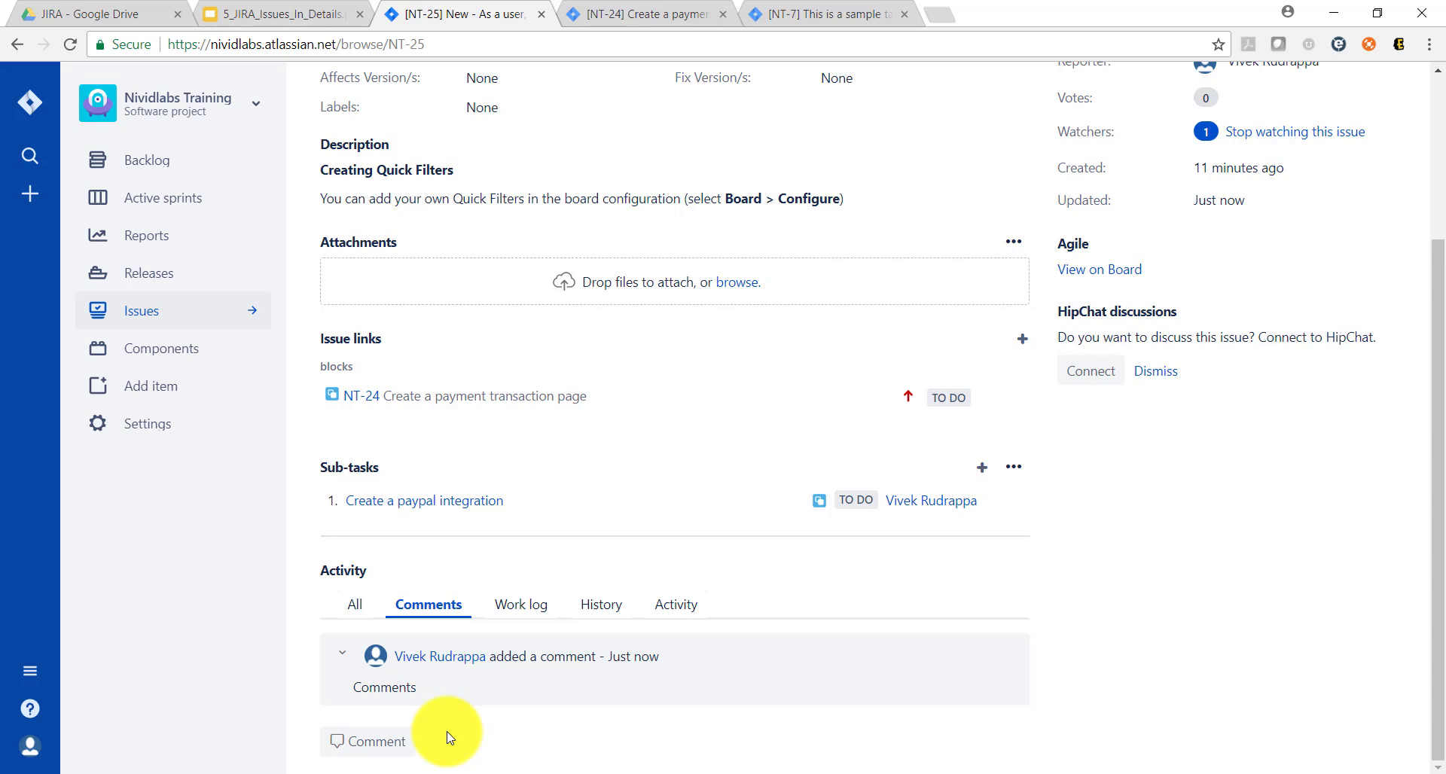
Step: Review the work log and change history of NT-25
click(521, 603)
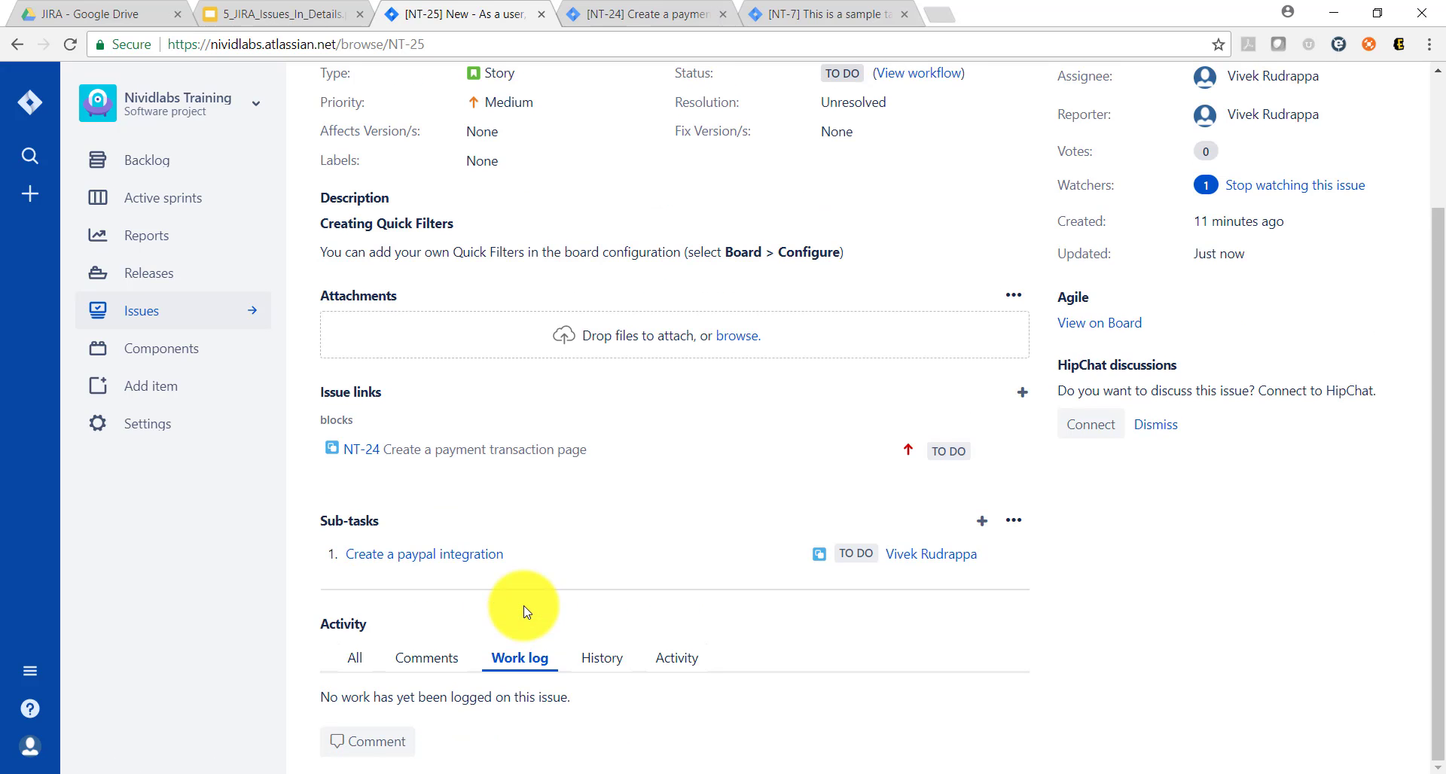
click(605, 660)
scroll(605, 660, down, 3)
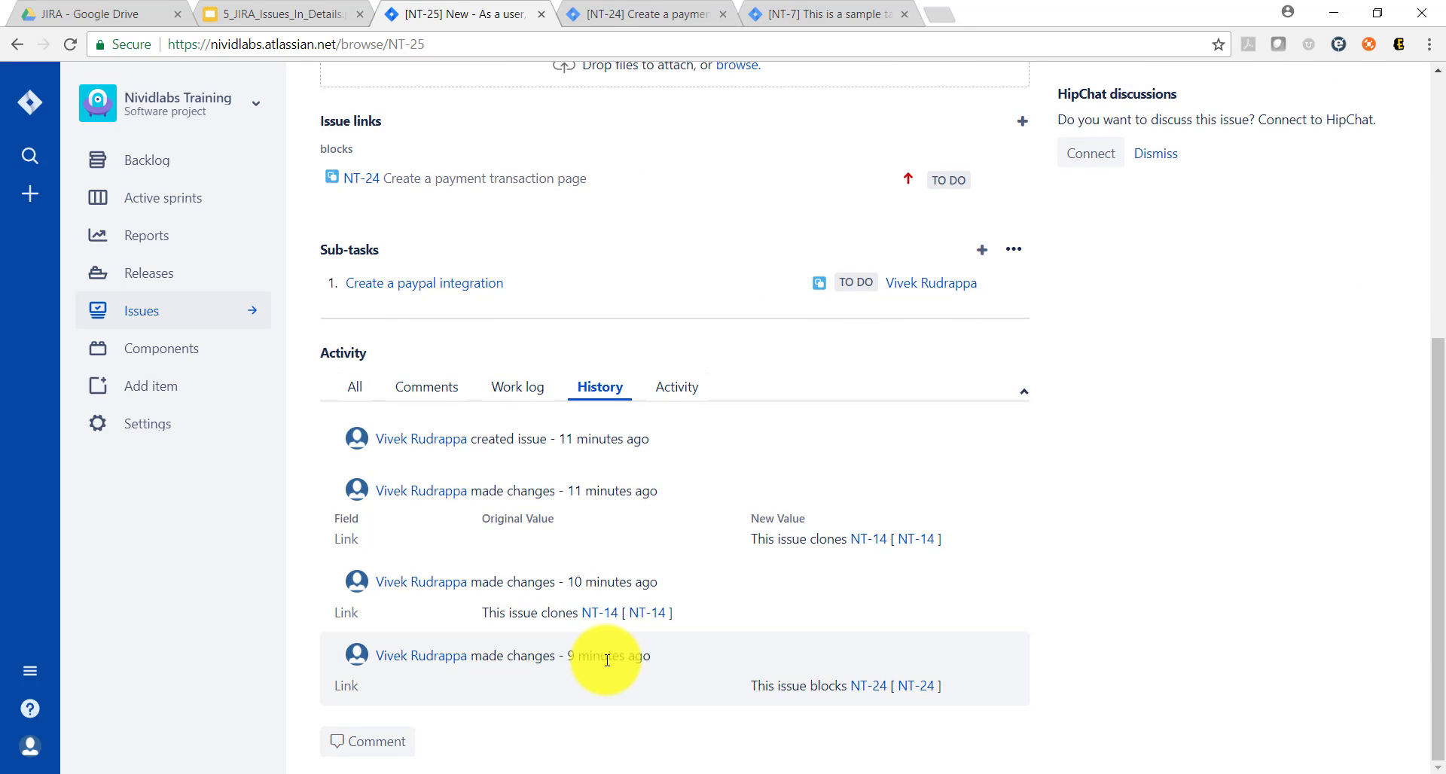
scroll(603, 660, up, 2)
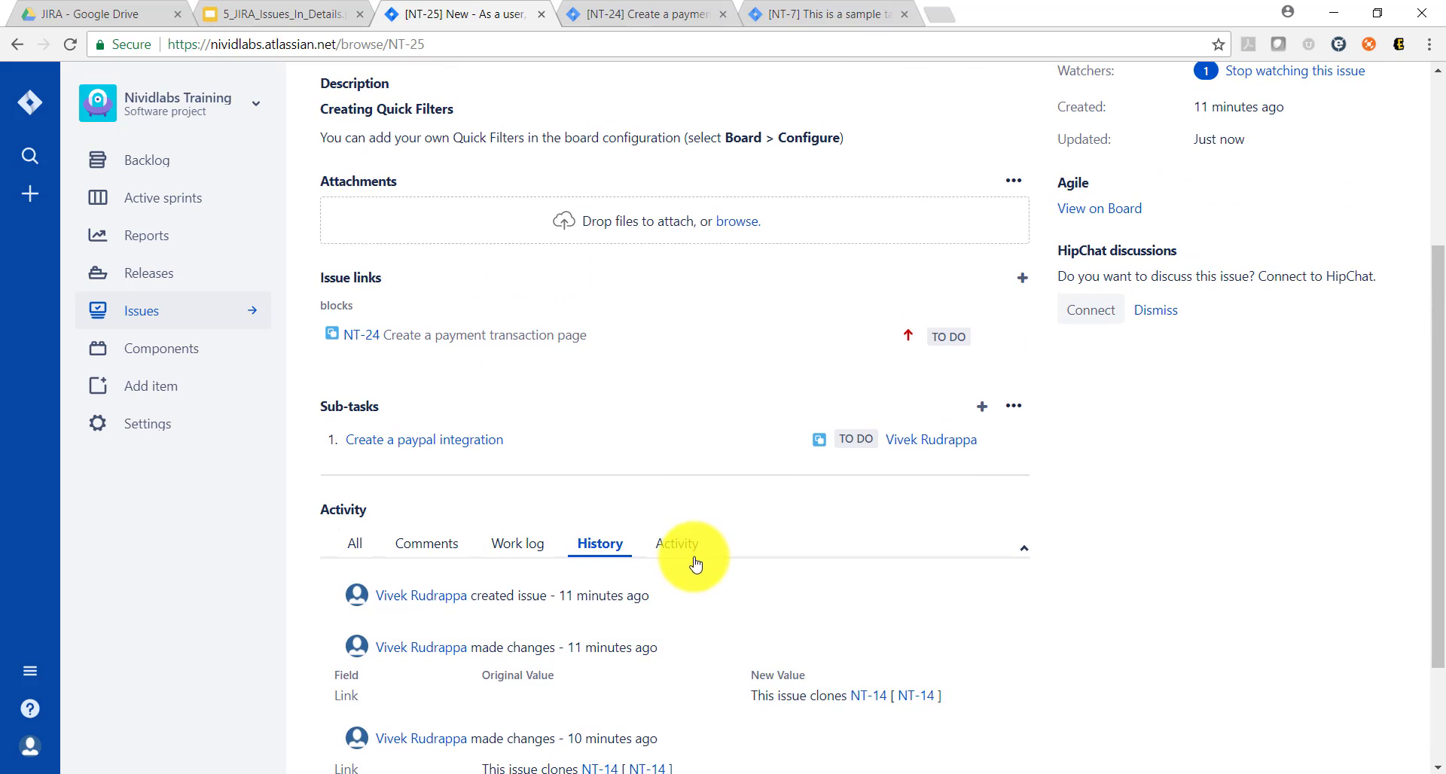
Step: Review the activity stream of NT-25, and return to its work log
click(694, 551)
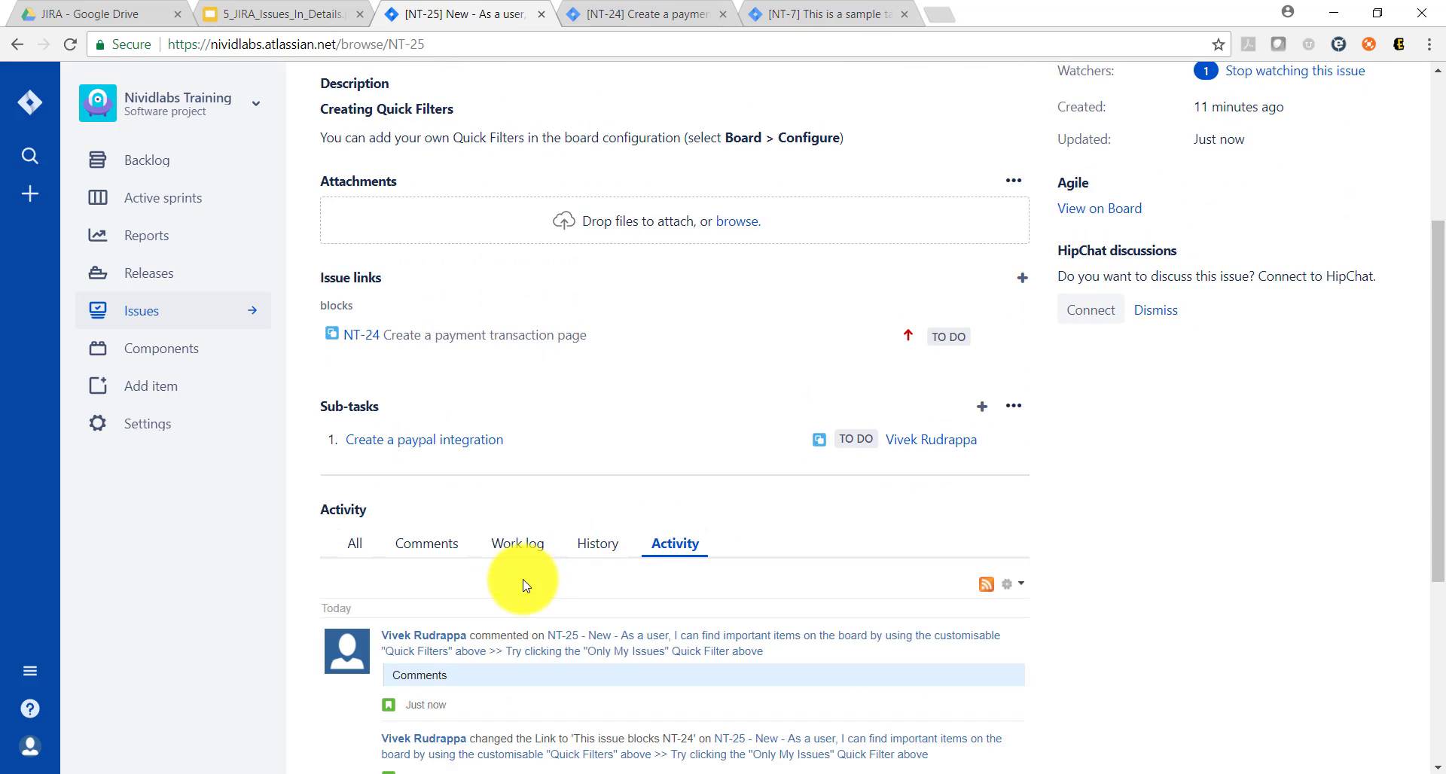
scroll(525, 586, down, 4)
scroll(520, 583, up, 5)
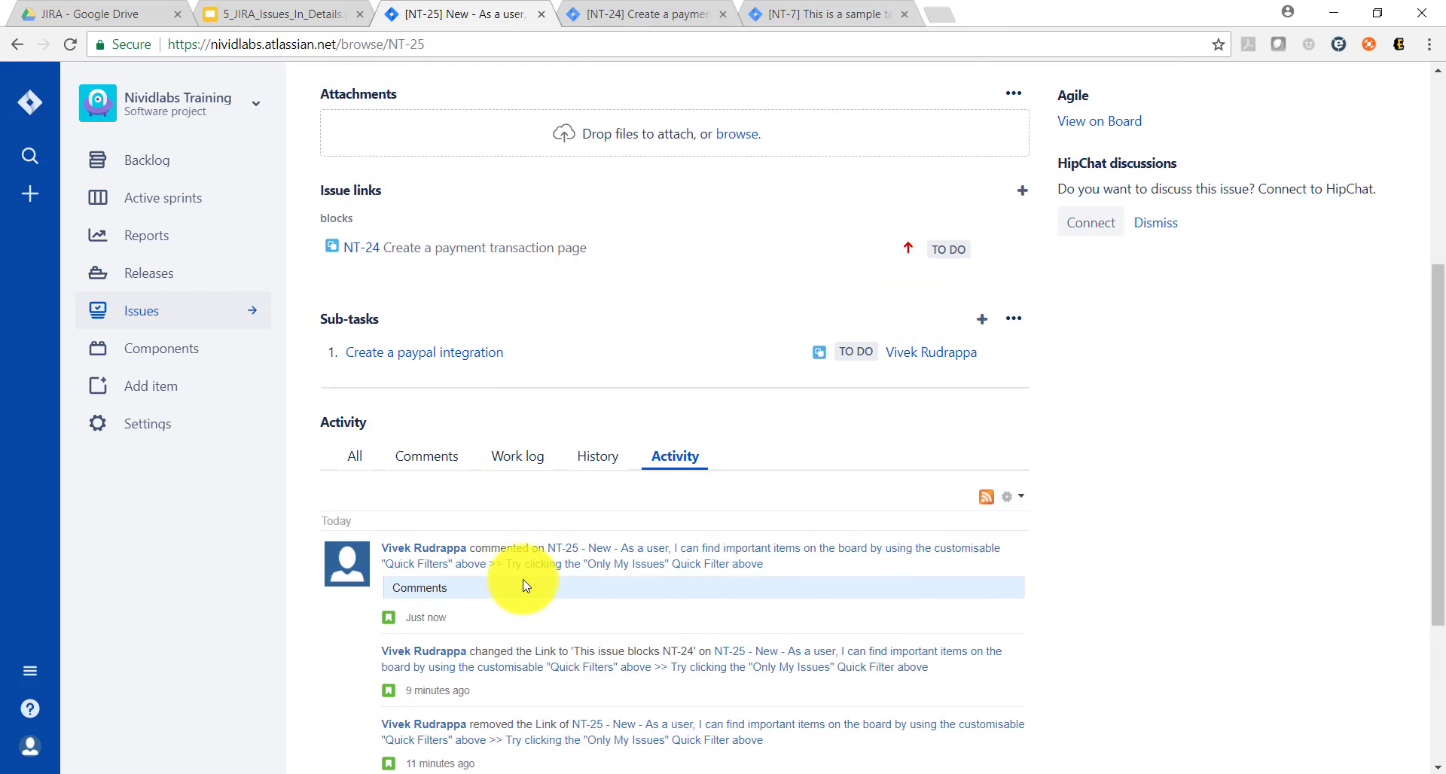
click(512, 605)
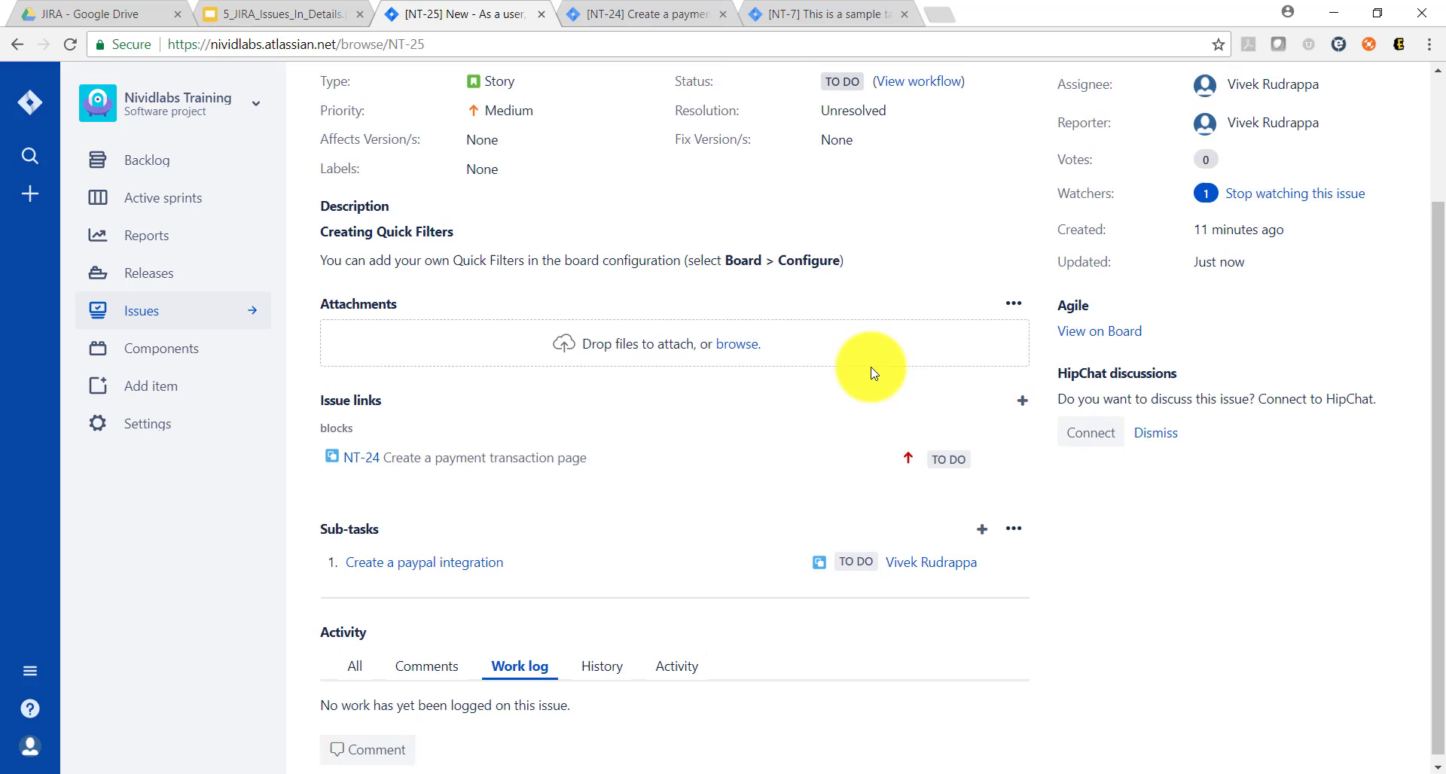
Step: Log 2h of work on NT-25 with the description "completed payment page", and check the entry in the work log
scroll(865, 281, up, 3)
click(1390, 200)
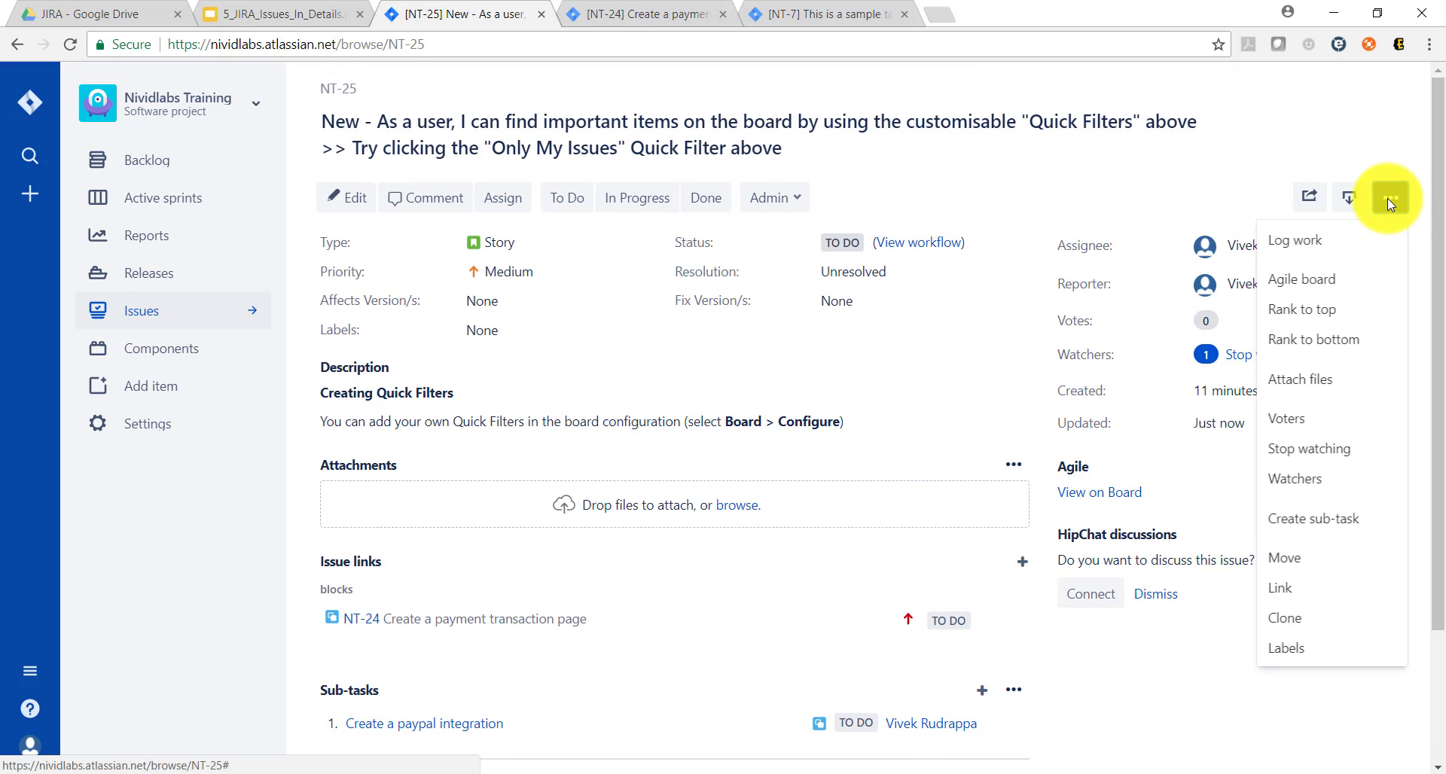
click(1324, 242)
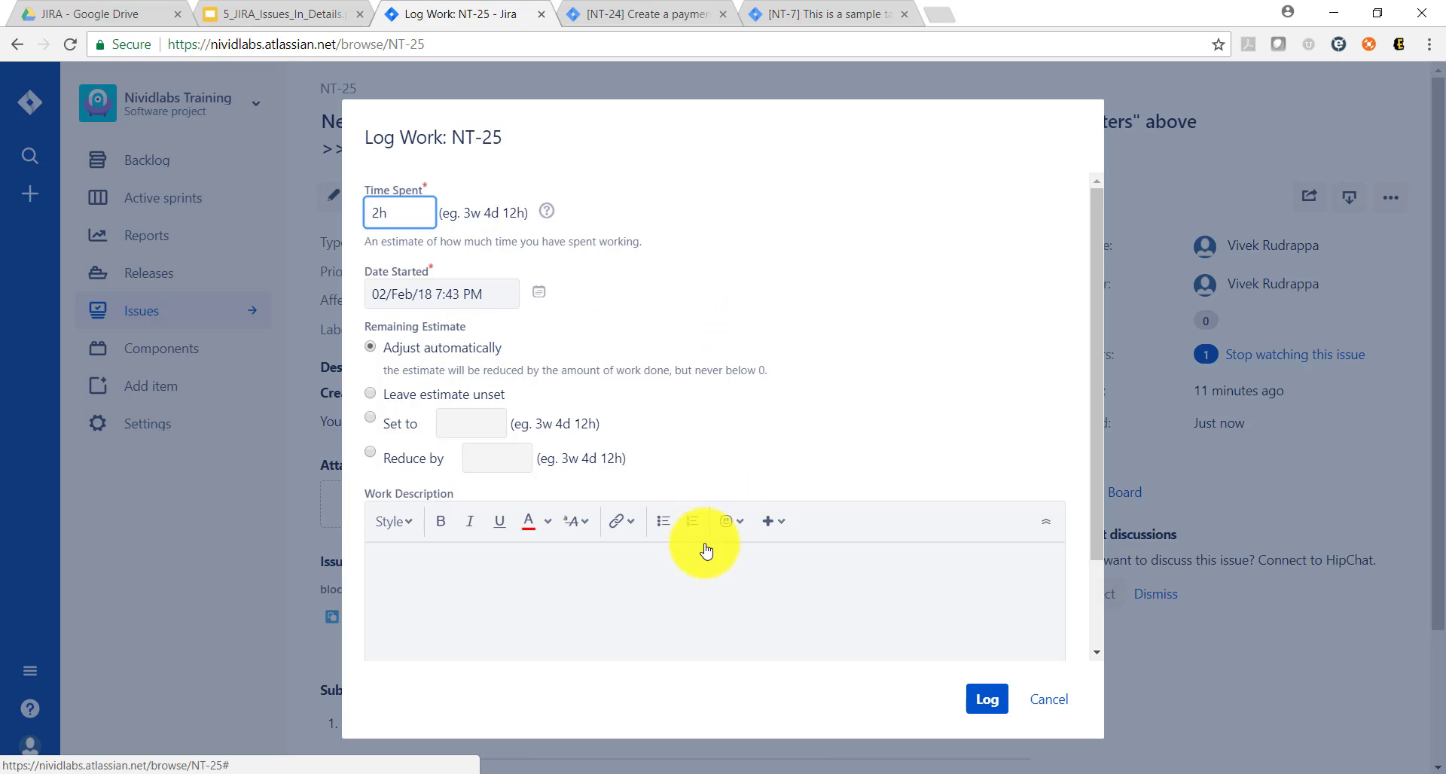
click(710, 602)
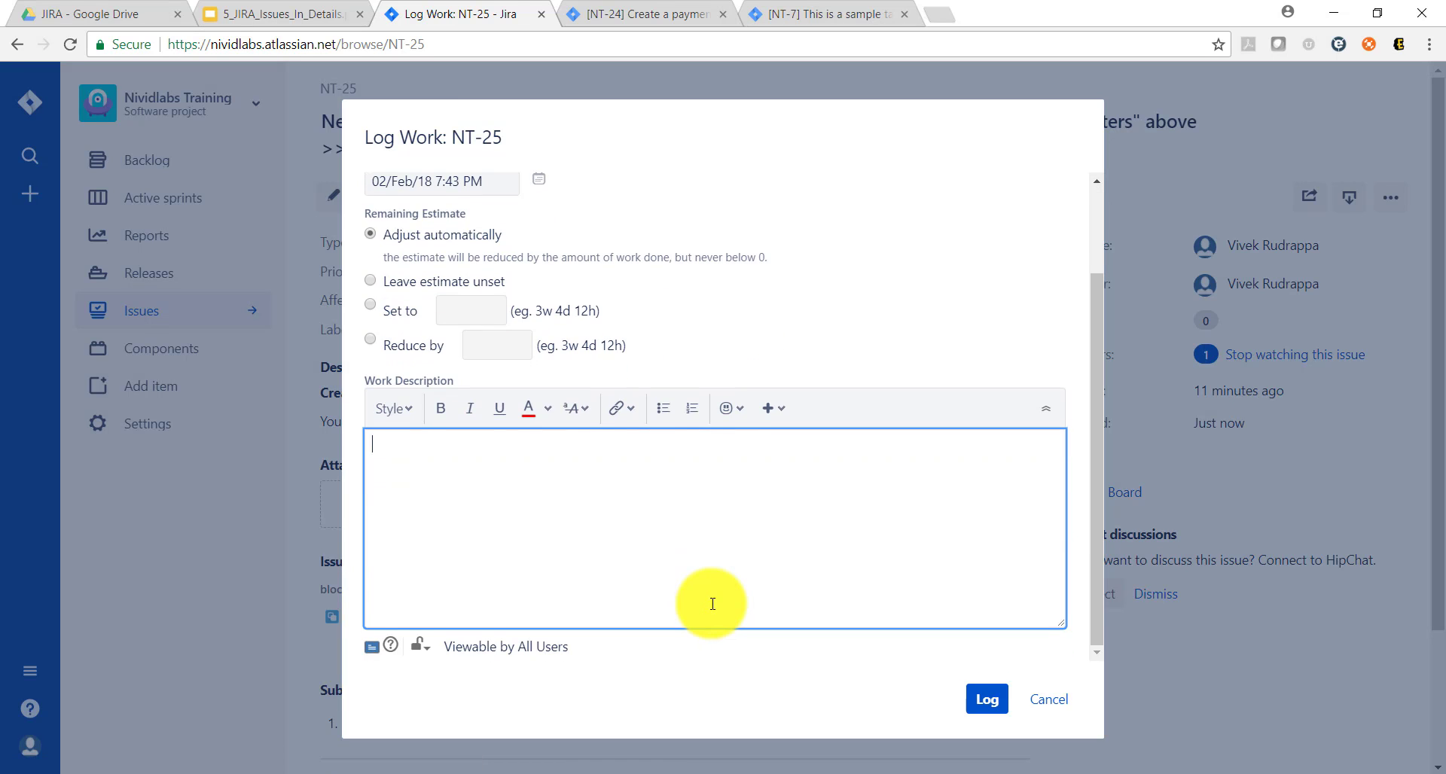
text(comple)
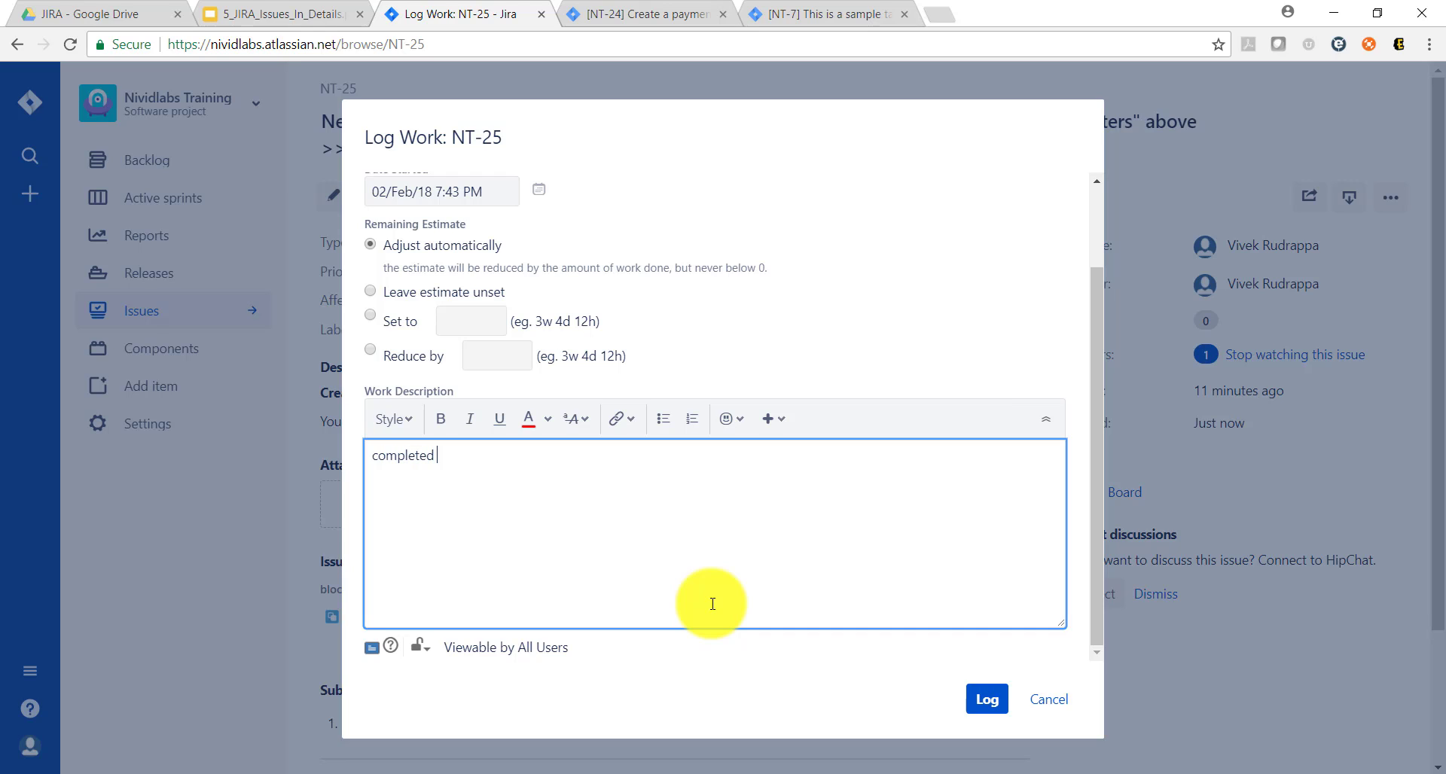
text(ted payment page)
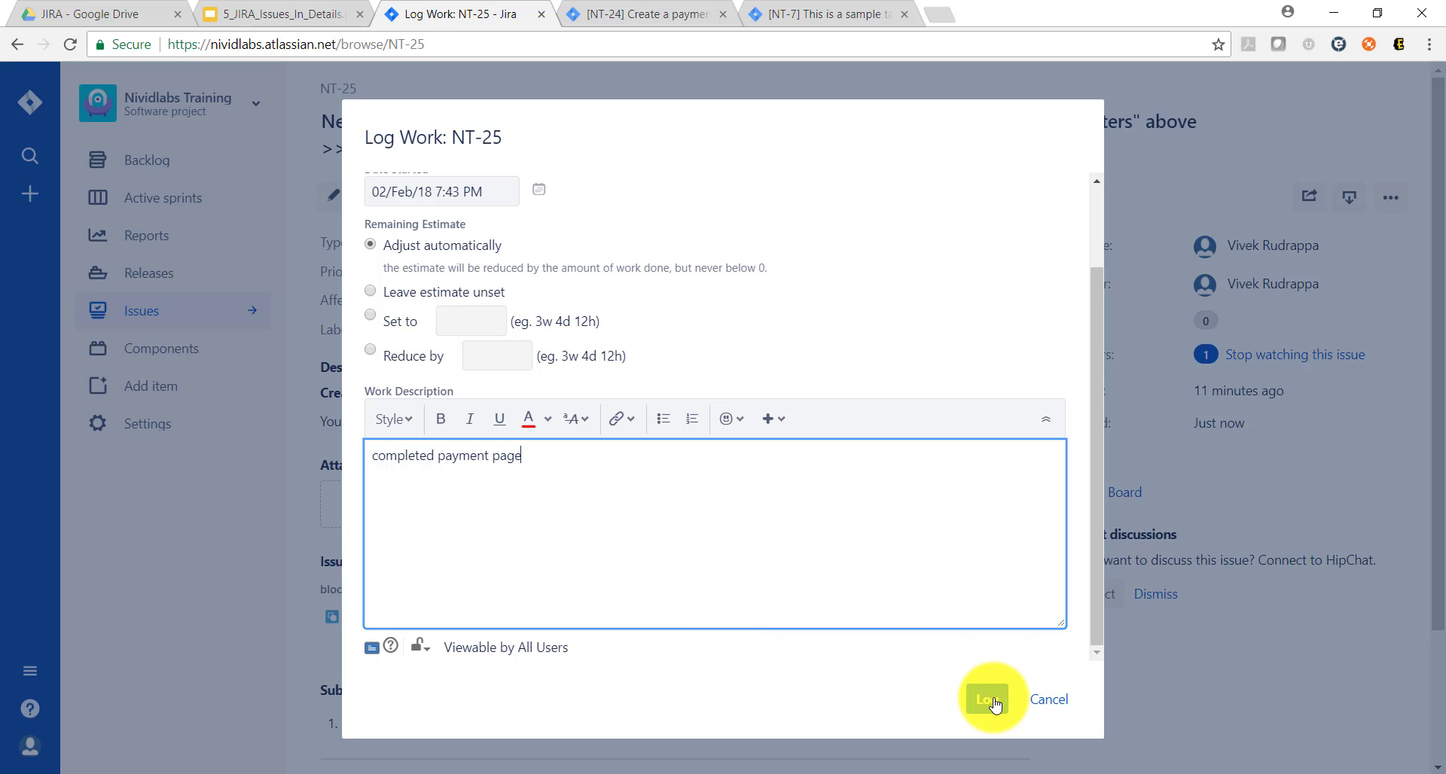
click(991, 700)
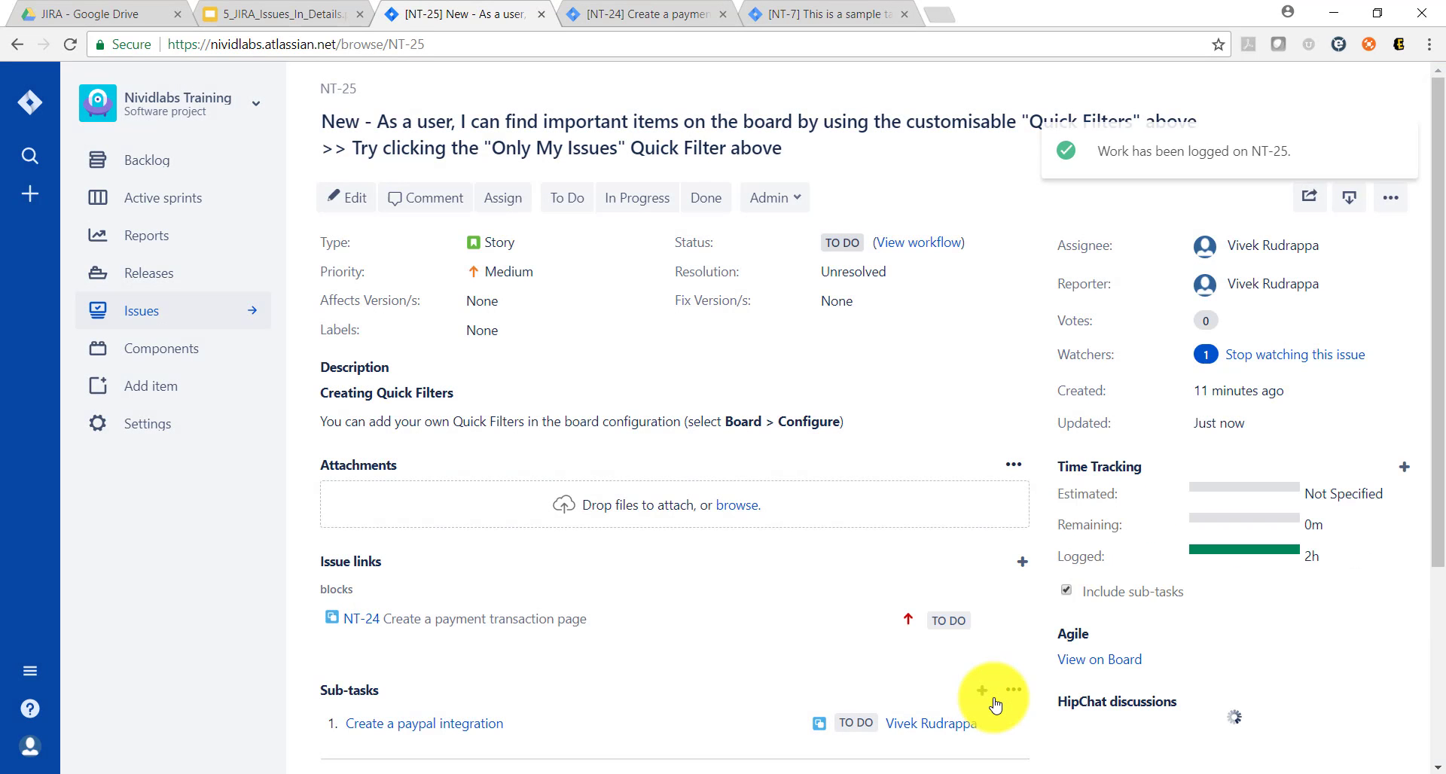
scroll(777, 590, down, 4)
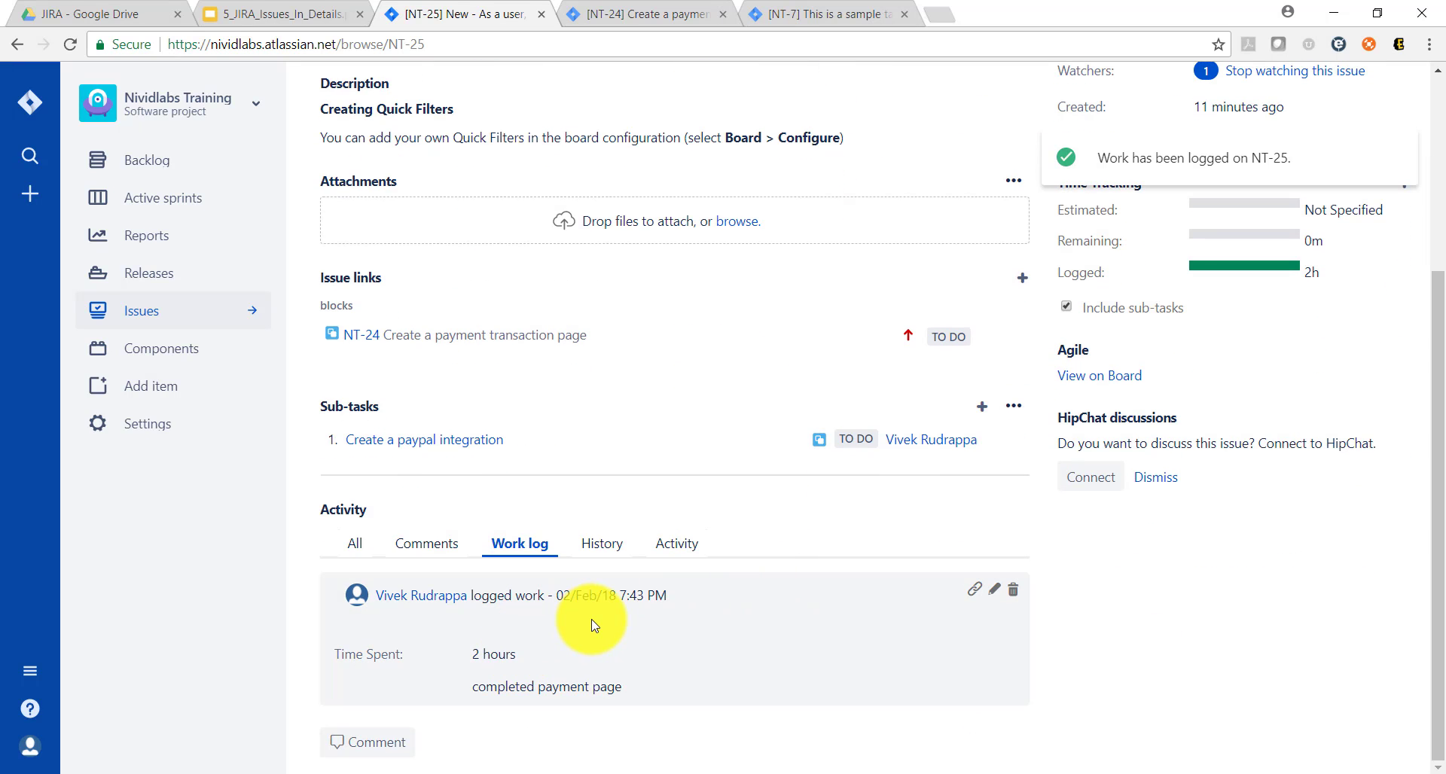
Step: Switch to the Google Slides presentation and show the closing Thank You slide
click(290, 17)
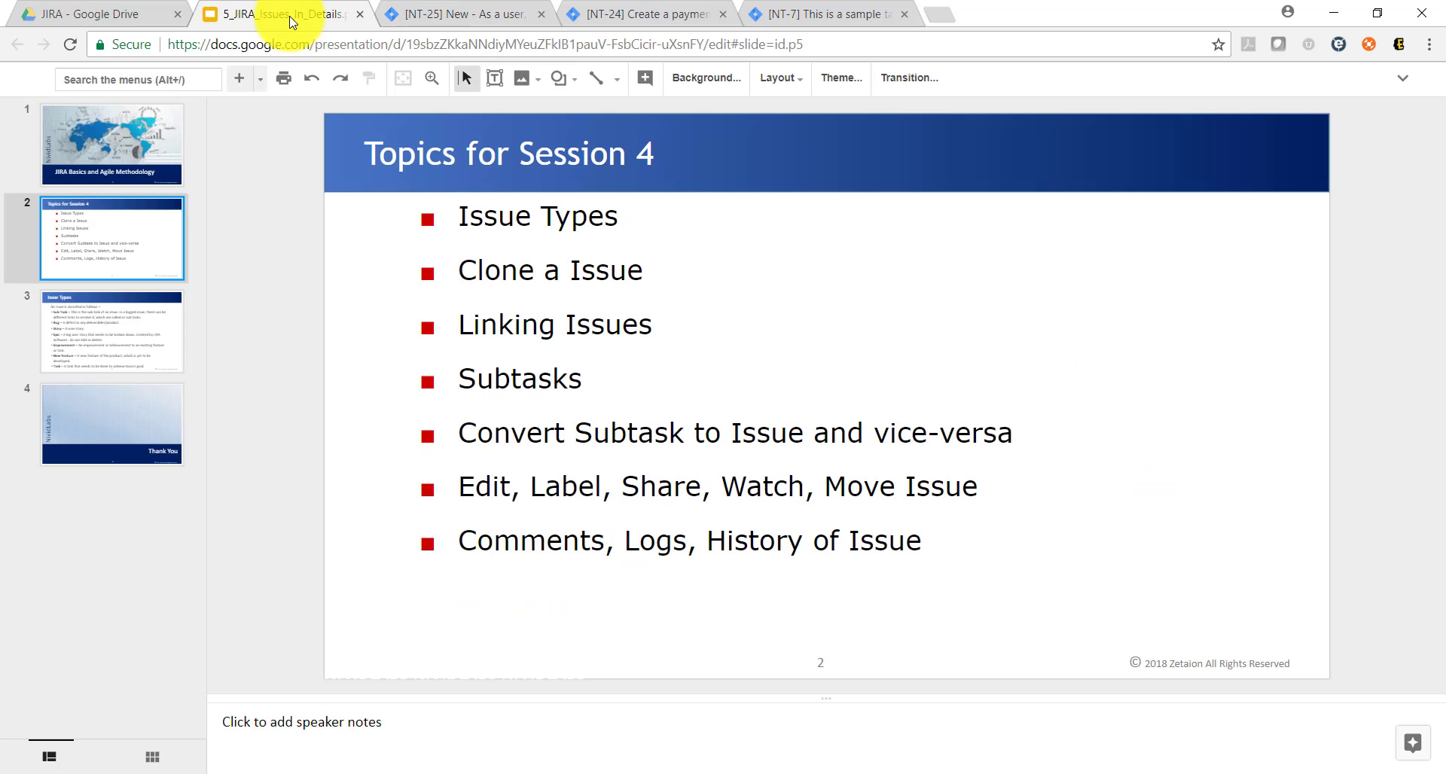
click(111, 430)
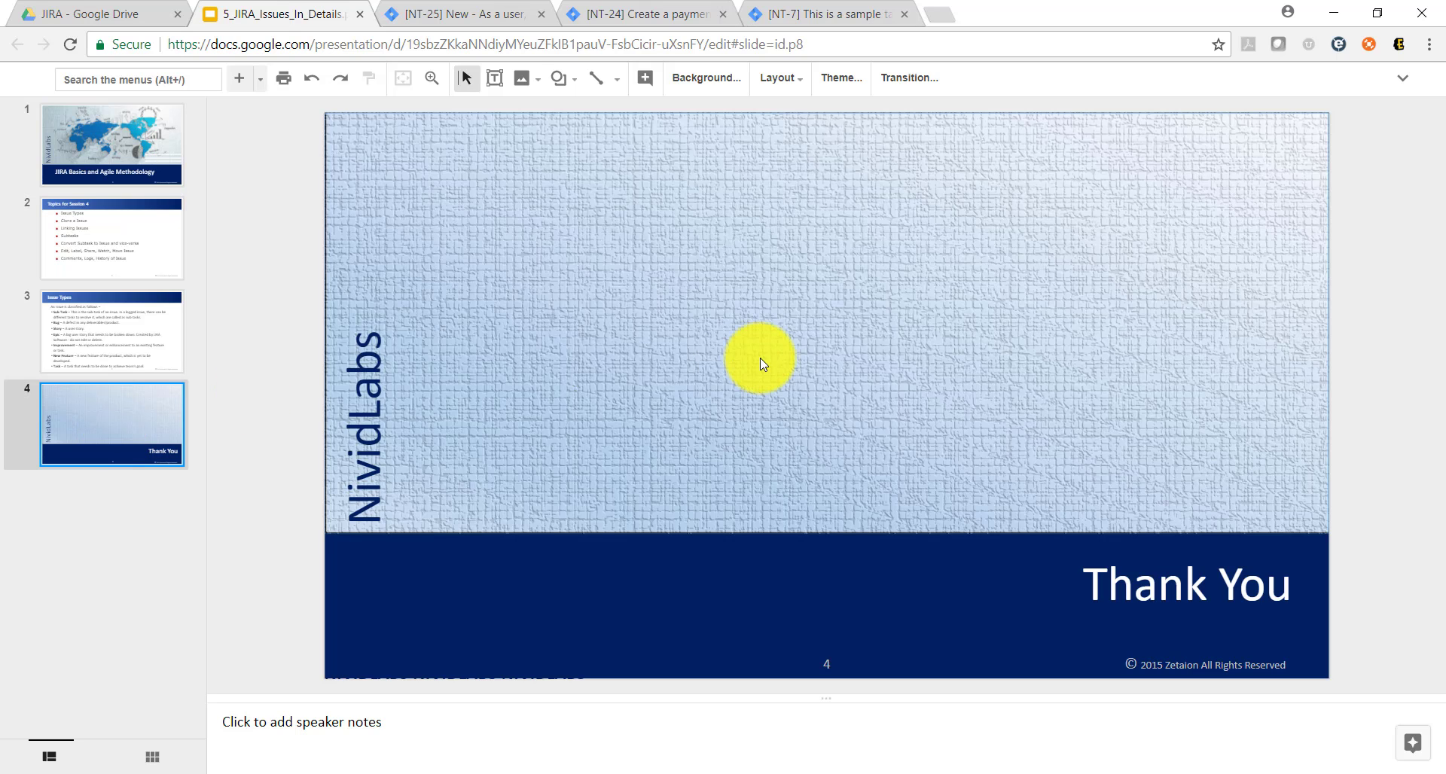